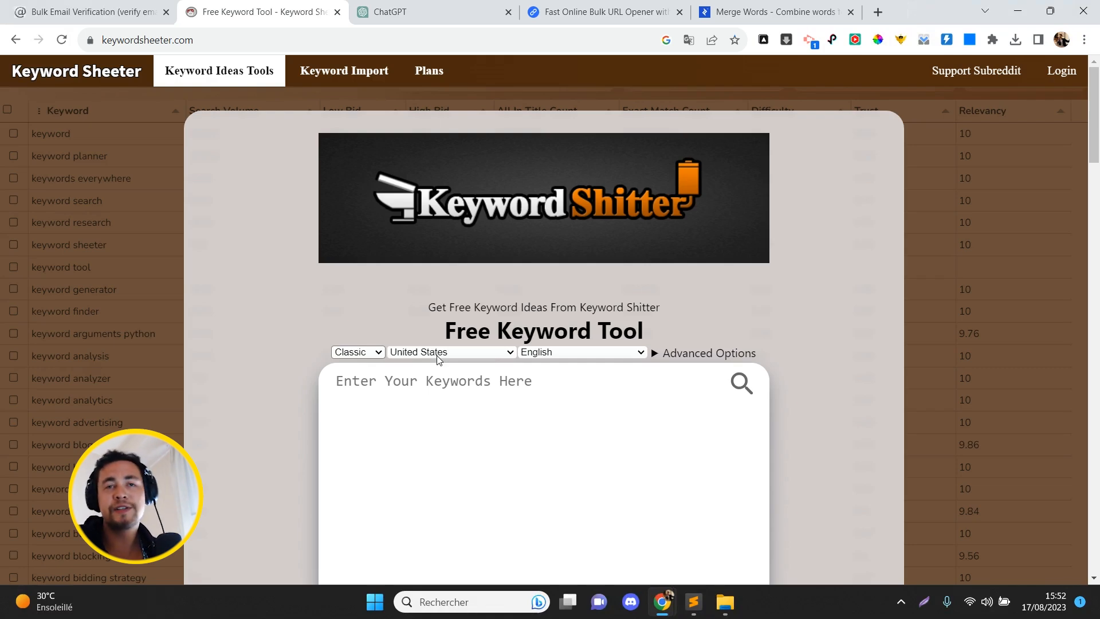
Step: Generate keyword ideas for "cbd" with France as the country and French as the language, and stop after a short list
{"action": "left_click", "coordinate": [442, 430]}
{"action": "type", "text": "cbd"}
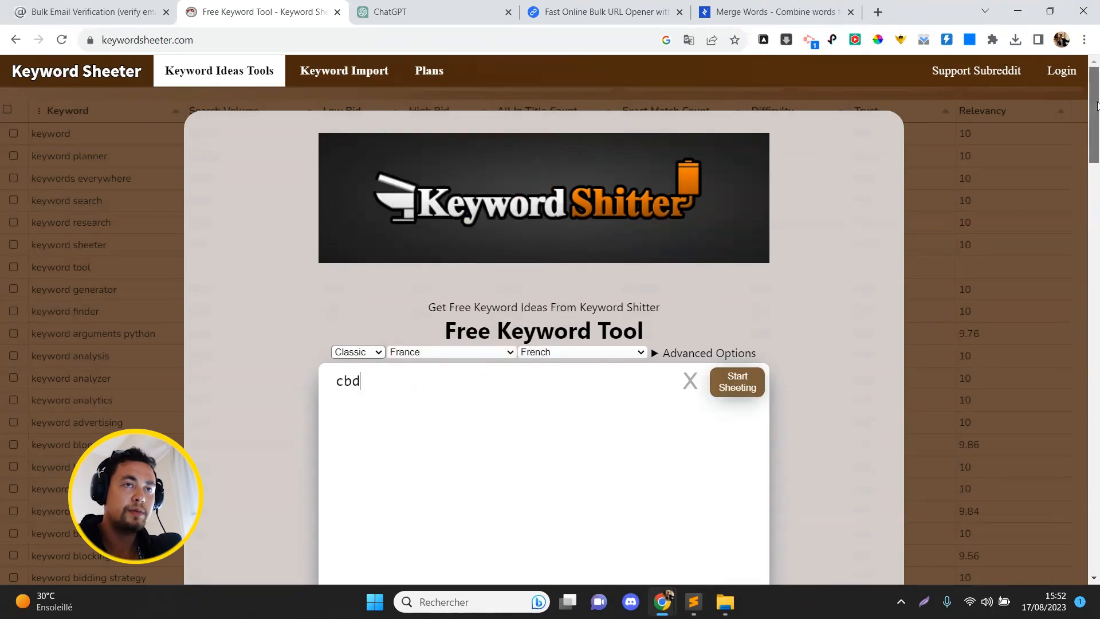
{"action": "scroll", "coordinate": [852, 234], "scroll_direction": "down", "scroll_amount": 4}
{"action": "left_click", "coordinate": [744, 175]}
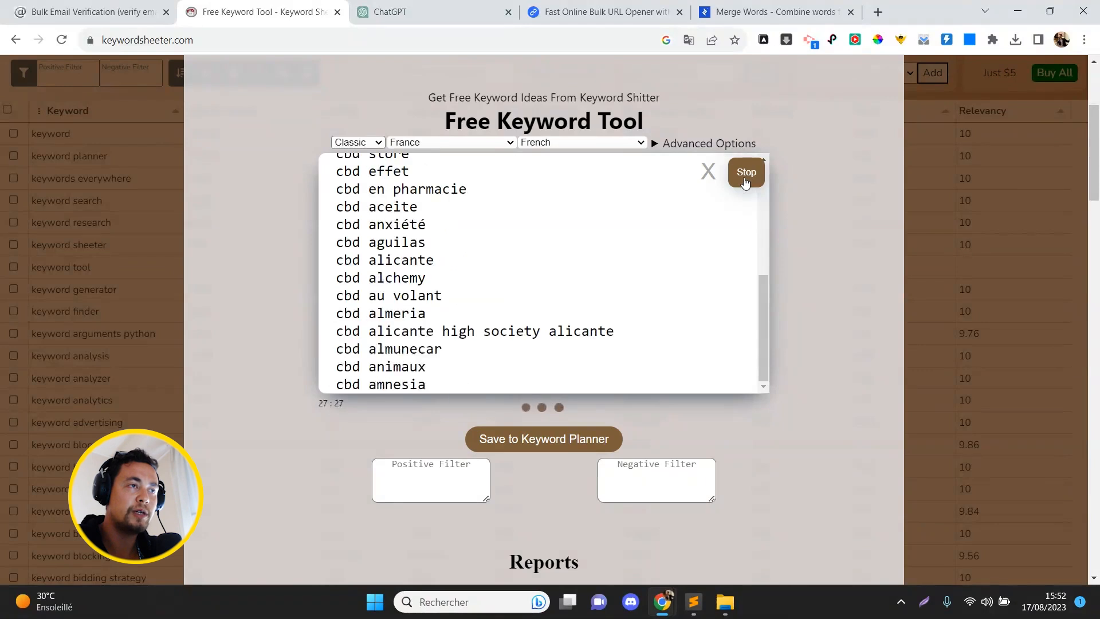
{"action": "left_click", "coordinate": [745, 181]}
{"action": "scroll", "coordinate": [764, 215], "scroll_direction": "up", "scroll_amount": 5}
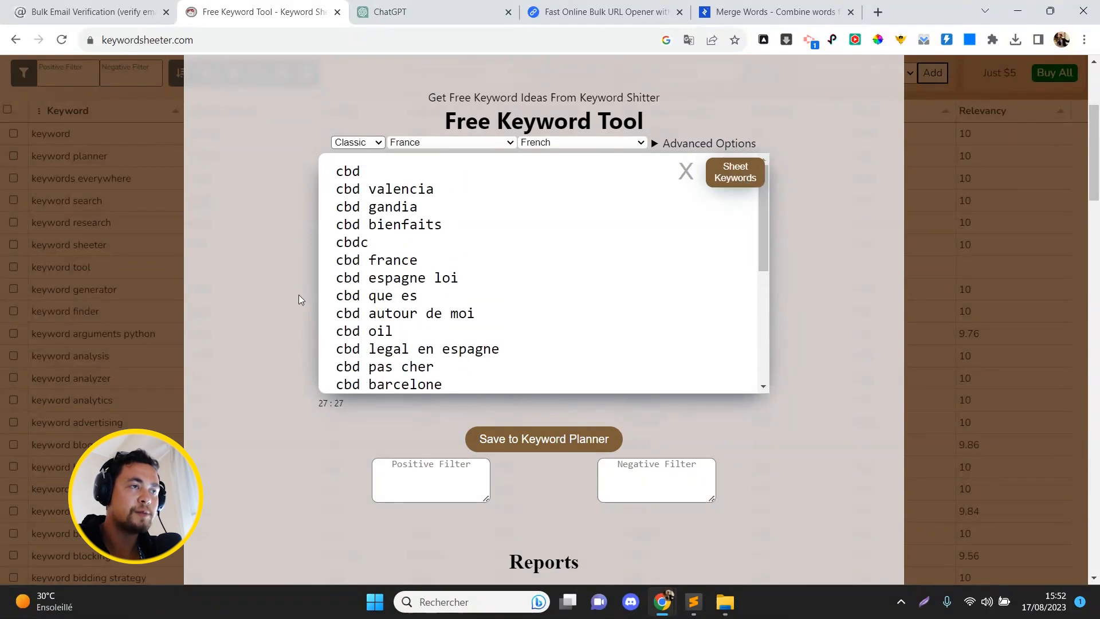
Step: Copy the generated keywords from "cbd france" through "cbd anxiété" into the middle word list of Merge Words
{"action": "left_click_drag", "start_coordinate": [338, 262], "coordinate": [478, 230]}
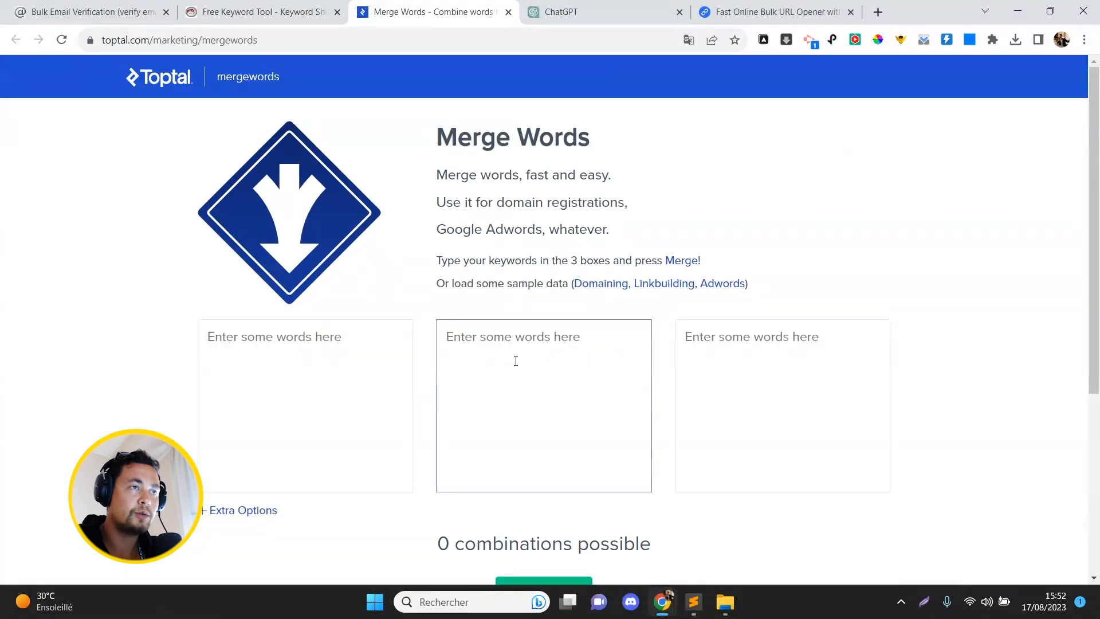
{"action": "type", "text": "cbd france cbd espagne loi cbd que es cbd autour de moi cbd oil cbd legal en espagne cbd pas cher cbd barcelone cbd store cbd effet cbd en pharmacie cbd aceite cbd anxiété"}
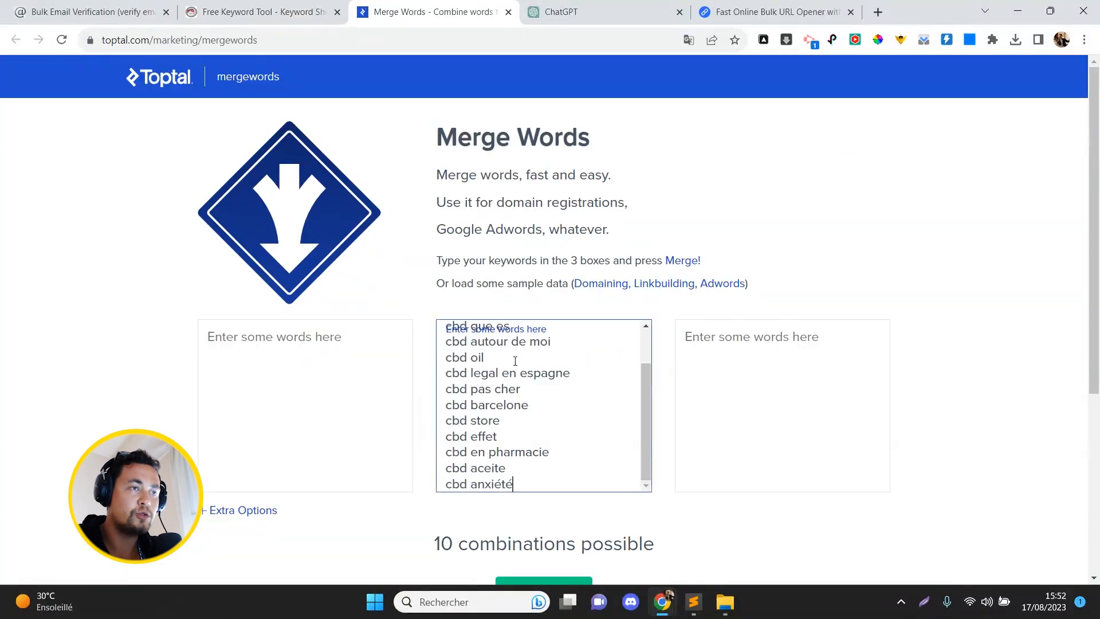
{"action": "scroll", "coordinate": [648, 352], "scroll_direction": "up", "scroll_amount": 2}
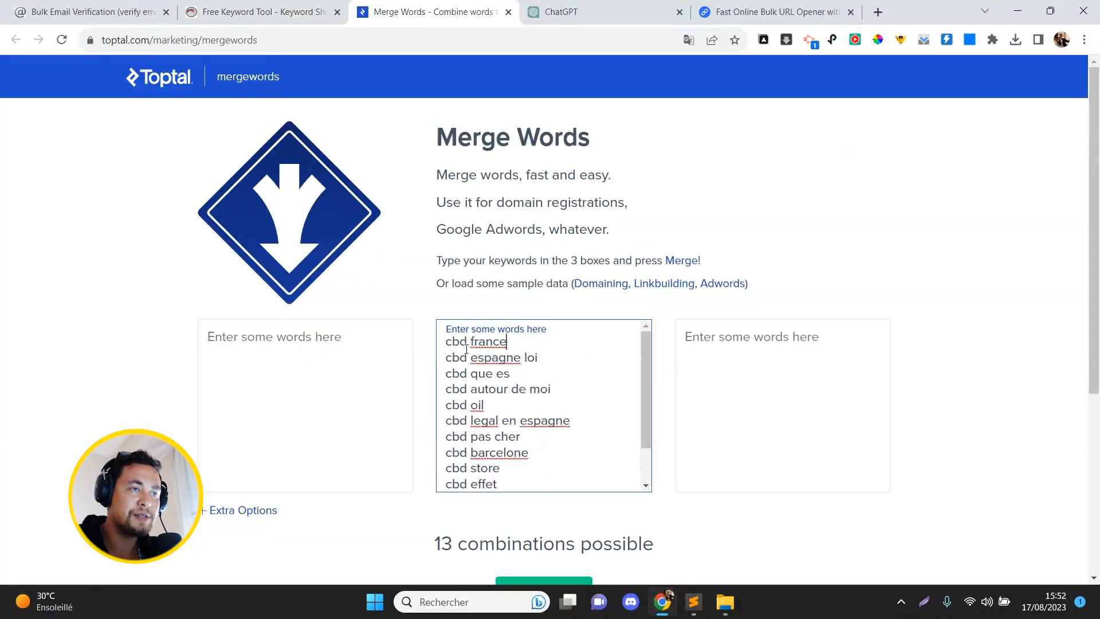
{"action": "double_click", "coordinate": [484, 342]}
{"action": "left_click", "coordinate": [500, 342]}
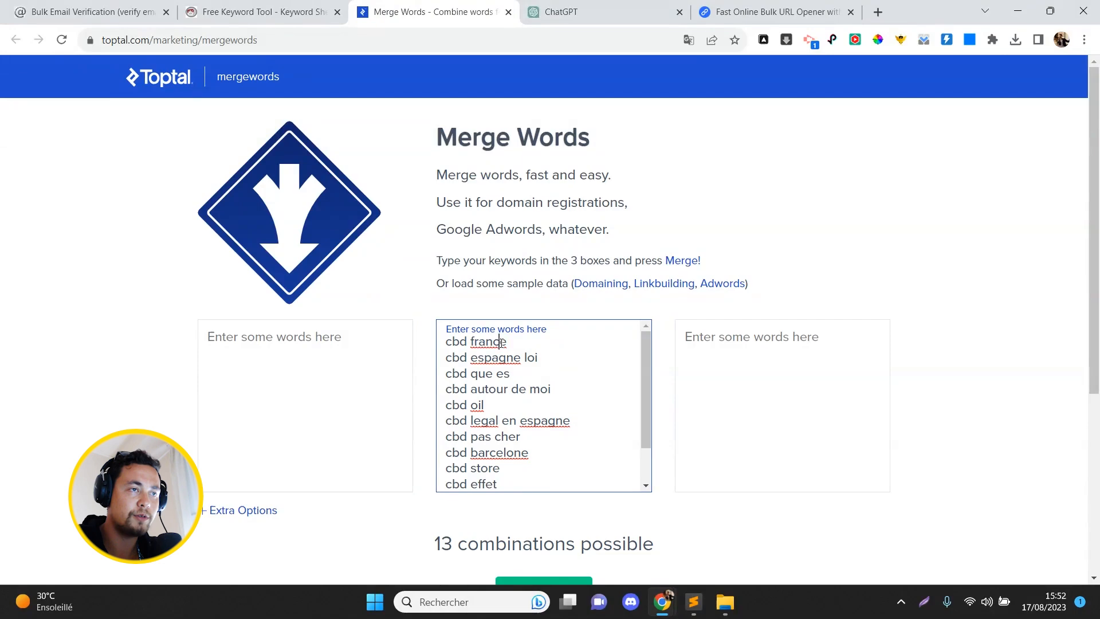
{"action": "triple_click", "coordinate": [500, 342]}
{"action": "left_click_drag", "start_coordinate": [500, 342], "coordinate": [974, 12]}
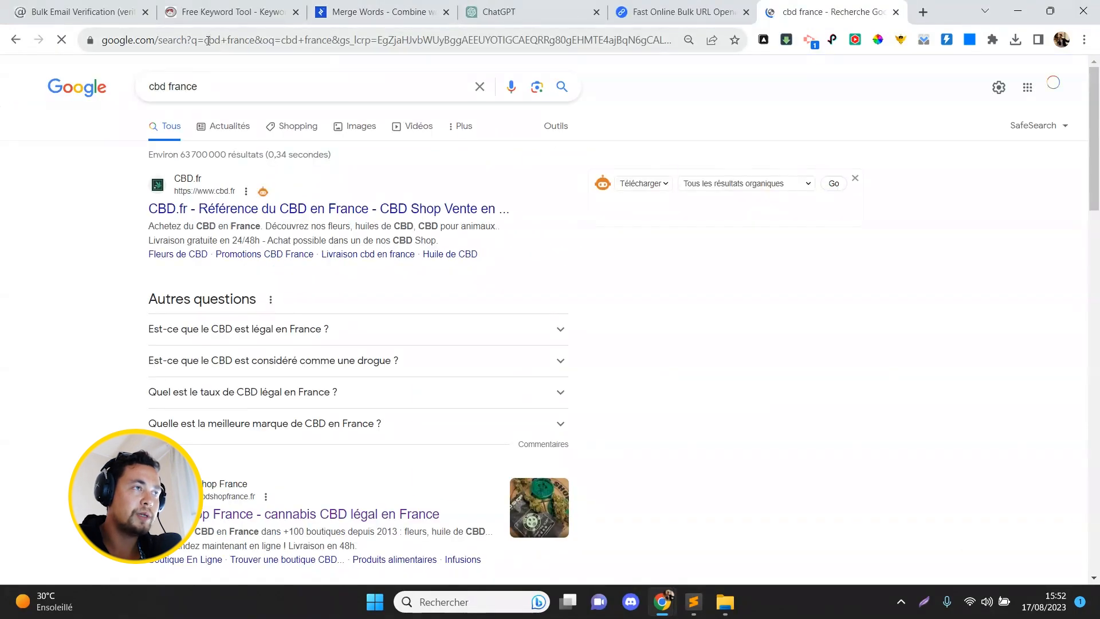
{"action": "left_click_drag", "start_coordinate": [208, 40], "coordinate": [103, 40]}
{"action": "left_click", "coordinate": [264, 46]}
{"action": "left_click_drag", "start_coordinate": [261, 40], "coordinate": [102, 40]}
{"action": "key", "text": "ctrl+c"}
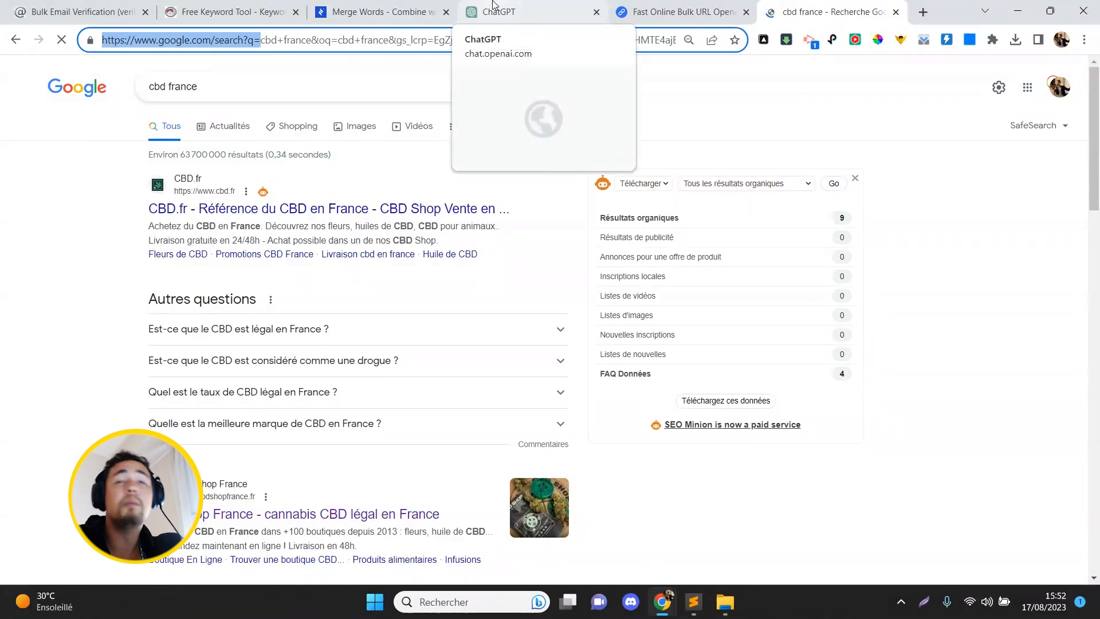
{"action": "left_click", "coordinate": [370, 10]}
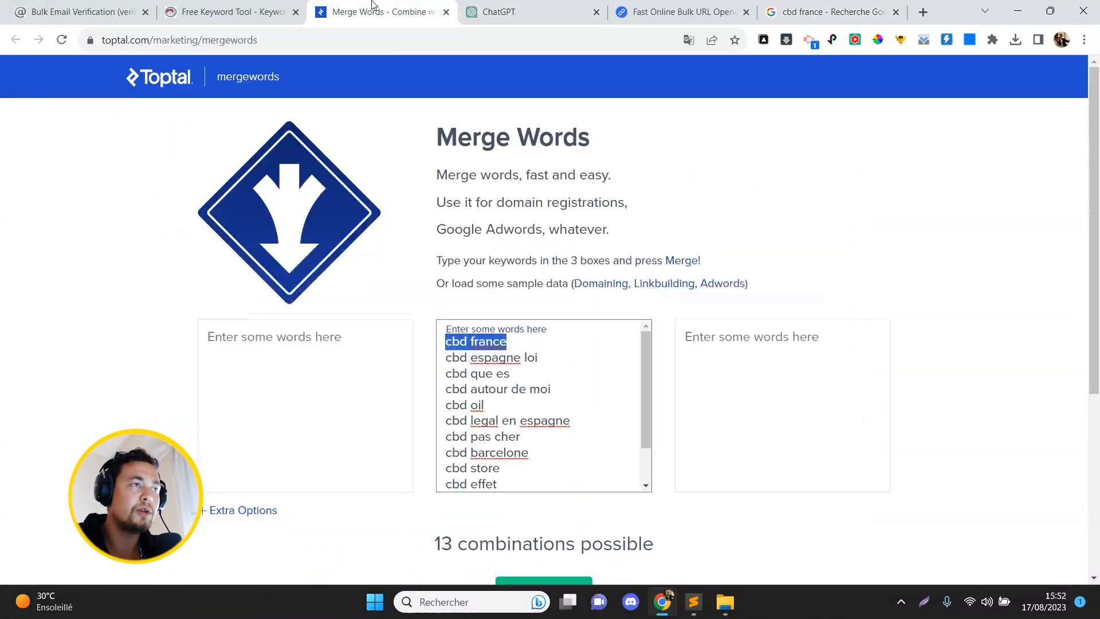
{"action": "left_click", "coordinate": [327, 392]}
{"action": "key", "text": "ctrl+v"}
{"action": "key", "text": "Tab"}
{"action": "left_click", "coordinate": [767, 369]}
{"action": "type", "text": "&num=100"}
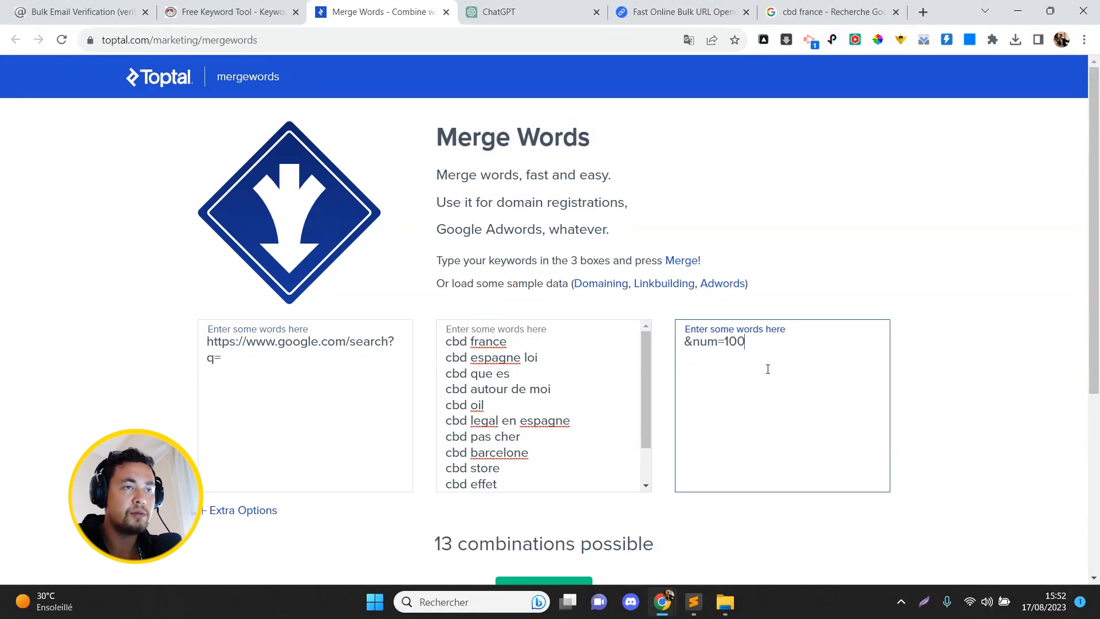
Step: Replace the spaces with plus signs in every keyword from "cbd france" through "cbd effet"
{"action": "left_click", "coordinate": [471, 340]}
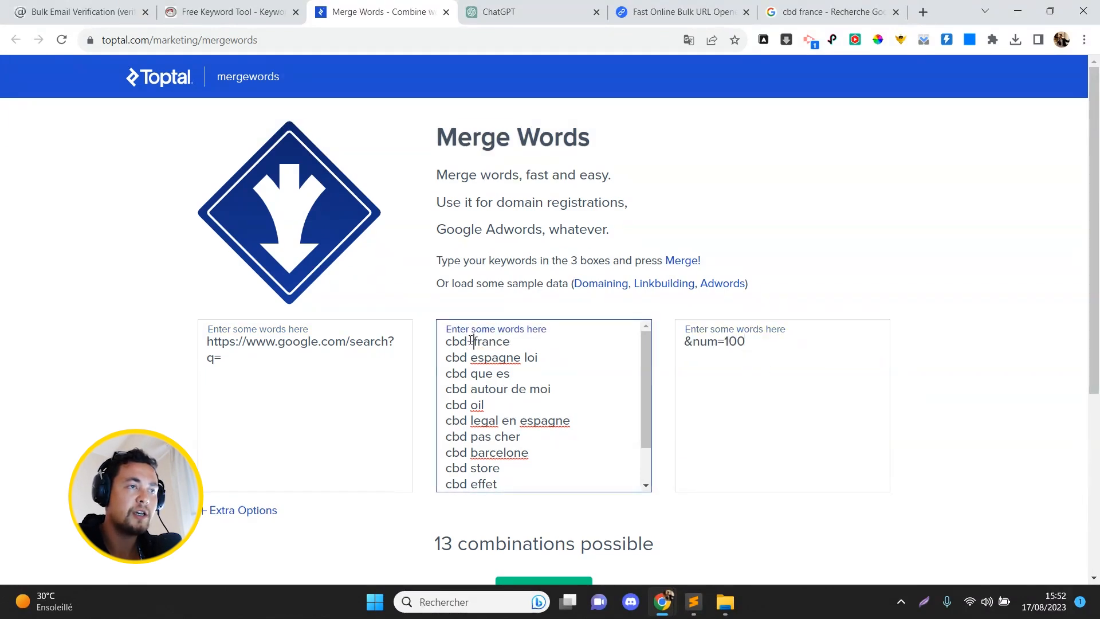
{"action": "key", "text": "BackSpace"}
{"action": "type", "text": "+"}
{"action": "key", "text": "BackSpace"}
{"action": "type", "text": "+"}
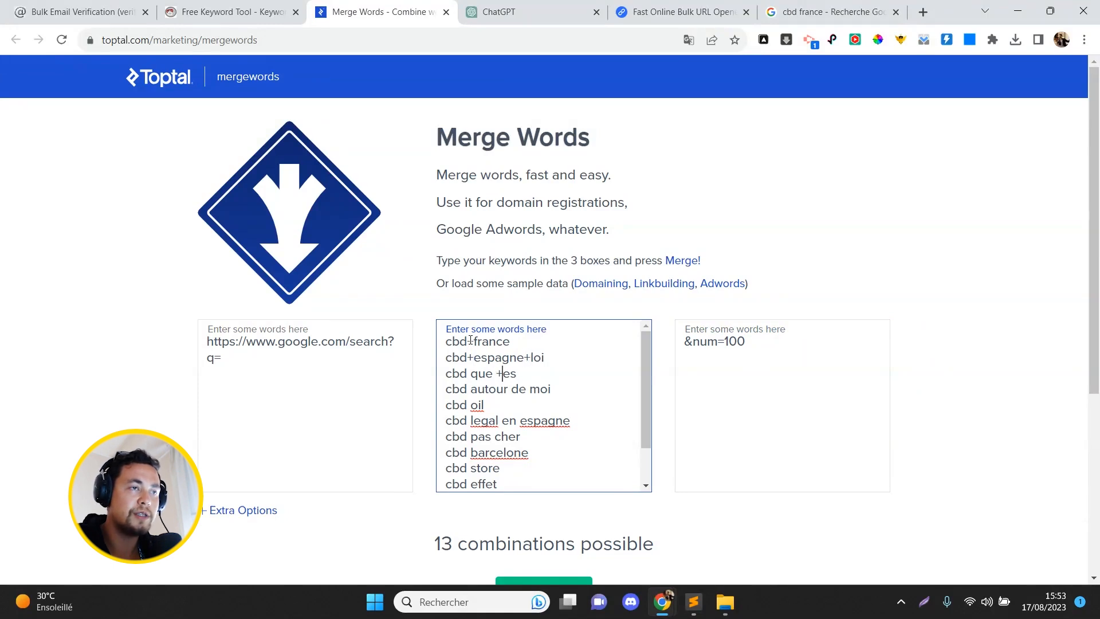
{"action": "key", "text": "Left"}
{"action": "key", "text": "BackSpace"}
{"action": "type", "text": "+"}
{"action": "key", "text": "Down"}
{"action": "key", "text": "BackSpace"}
{"action": "type", "text": "+"}
{"action": "key", "text": "ctrl+Right"}
{"action": "key", "text": "BackSpace"}
{"action": "type", "text": "+"}
{"action": "key", "text": "ctrl+Right"}
{"action": "key", "text": "BackSpace"}
{"action": "type", "text": "+"}
{"action": "key", "text": "BackSpace"}
{"action": "type", "text": "+"}
{"action": "key", "text": "Down"}
{"action": "key", "text": "BackSpace"}
{"action": "type", "text": "+"}
{"action": "key", "text": "ctrl+Right"}
{"action": "key", "text": "BackSpace"}
{"action": "type", "text": "+"}
{"action": "key", "text": "ctrl+Right"}
{"action": "key", "text": "BackSpace"}
{"action": "type", "text": "+"}
{"action": "key", "text": "Down"}
{"action": "key", "text": "ctrl+Left"}
{"action": "key", "text": "BackSpace"}
{"action": "type", "text": "+"}
{"action": "key", "text": "BackSpace"}
{"action": "type", "text": "+"}
{"action": "key", "text": "Down"}
{"action": "key", "text": "BackSpace"}
{"action": "type", "text": "+"}
{"action": "key", "text": "BackSpace"}
{"action": "type", "text": "+"}
{"action": "key", "text": "Down"}
{"action": "key", "text": "BackSpace"}
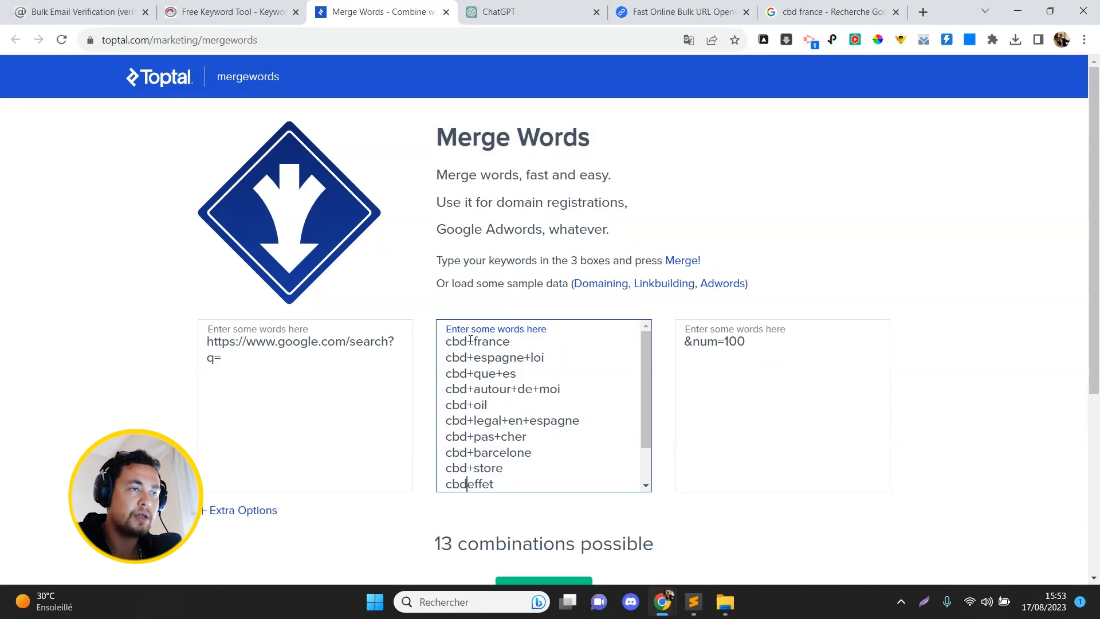
{"action": "type", "text": "+"}
Step: Delete the last three keywords, "cbd en pharmacie", "cbd aceite" and "cbd anxiété", from the middle list
{"action": "key", "text": "Down"}
{"action": "key", "text": "Home"}
{"action": "key", "text": "shift+Down"}
{"action": "key", "text": "shift+Down"}
{"action": "key", "text": "shift+Down"}
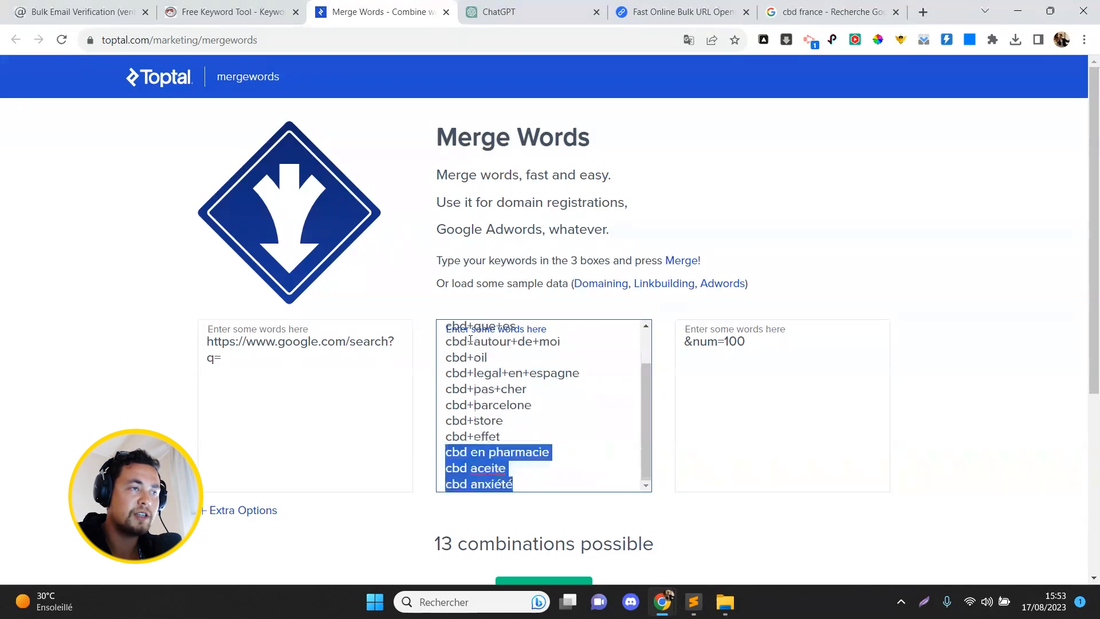
{"action": "key", "text": "BackSpace"}
{"action": "key", "text": "BackSpace"}
Step: Set the separator to Nothing and merge the three word lists into search URLs
{"action": "left_click", "coordinate": [248, 511]}
{"action": "left_click", "coordinate": [307, 545]}
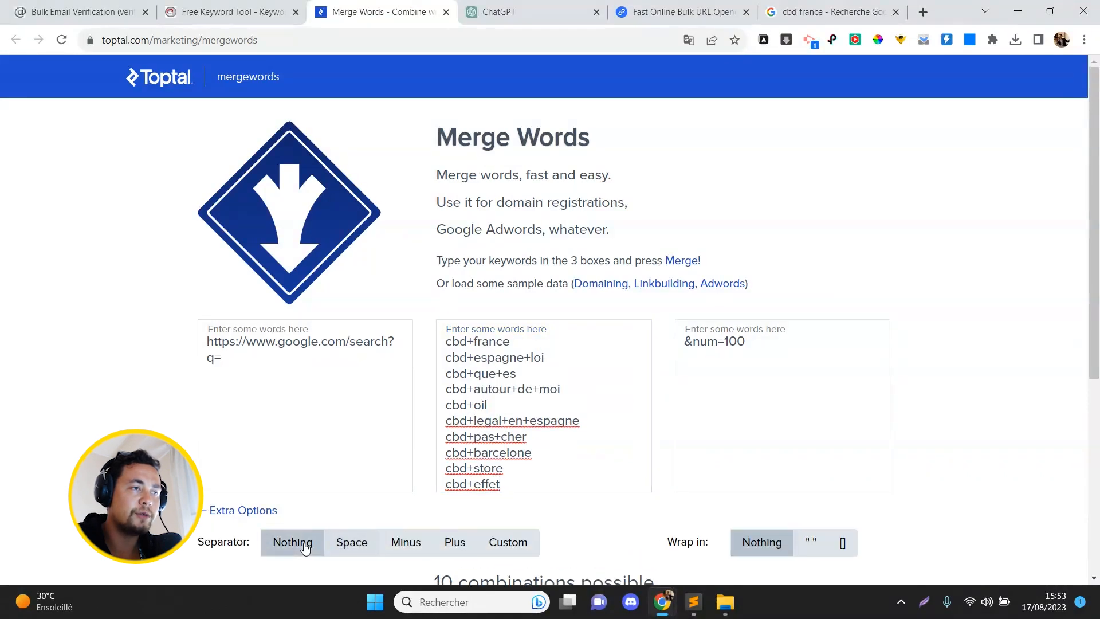
{"action": "left_click_drag", "start_coordinate": [1098, 308], "coordinate": [1098, 376]}
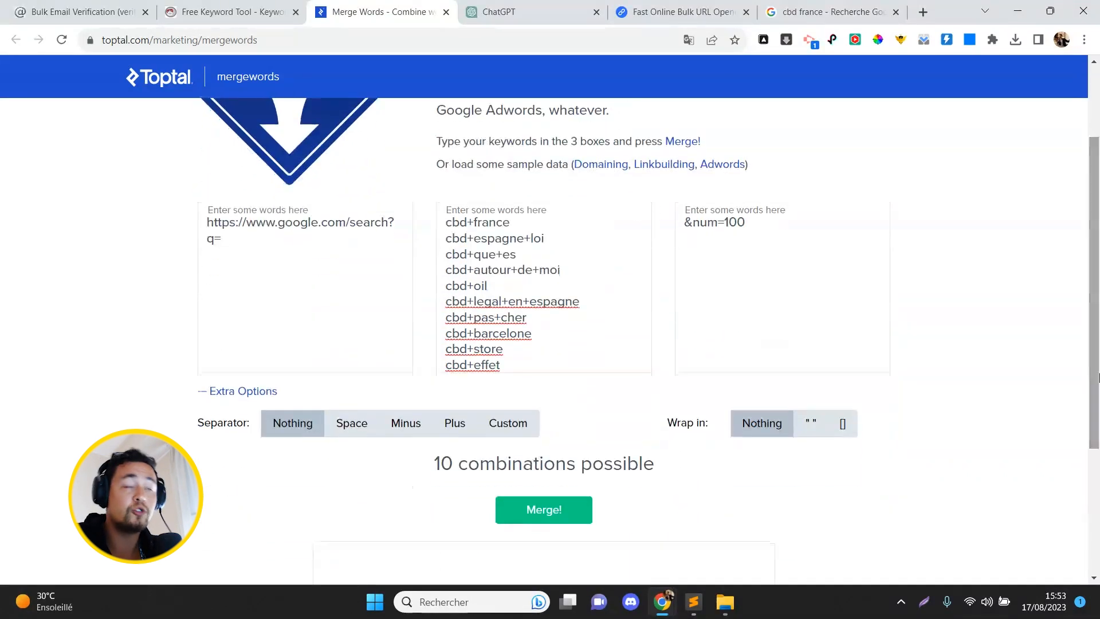
{"action": "scroll", "coordinate": [1076, 380], "scroll_direction": "down", "scroll_amount": 1}
{"action": "left_click", "coordinate": [543, 469]}
{"action": "scroll", "coordinate": [566, 480], "scroll_direction": "down", "scroll_amount": 3}
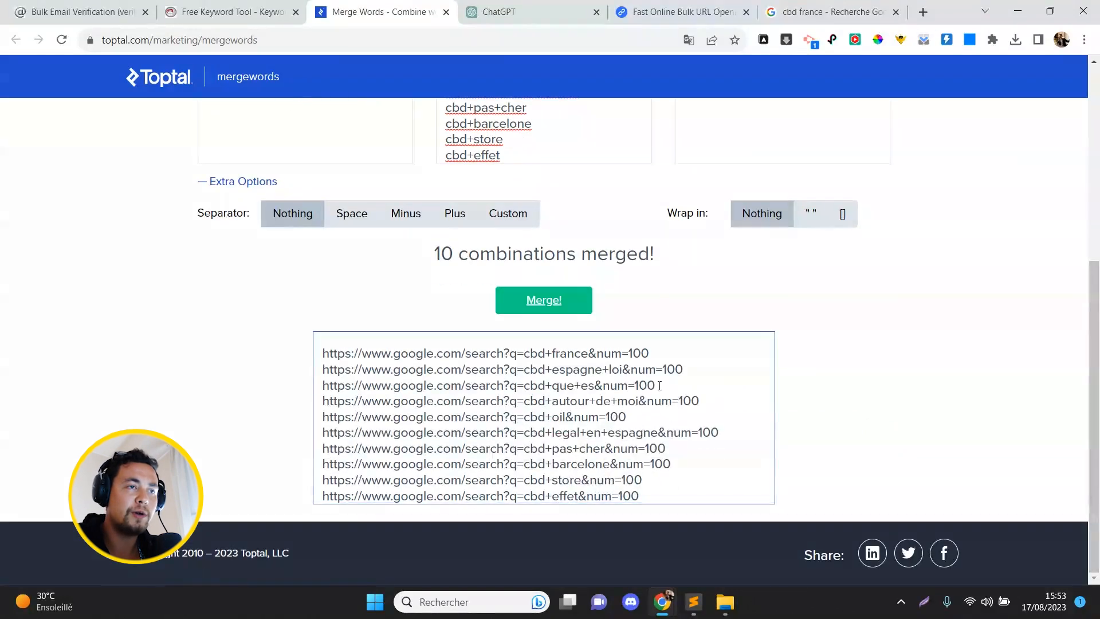
Step: Copy all the merged search URLs into the link list of Open Bulk URL
{"action": "left_click_drag", "start_coordinate": [656, 356], "coordinate": [319, 356]}
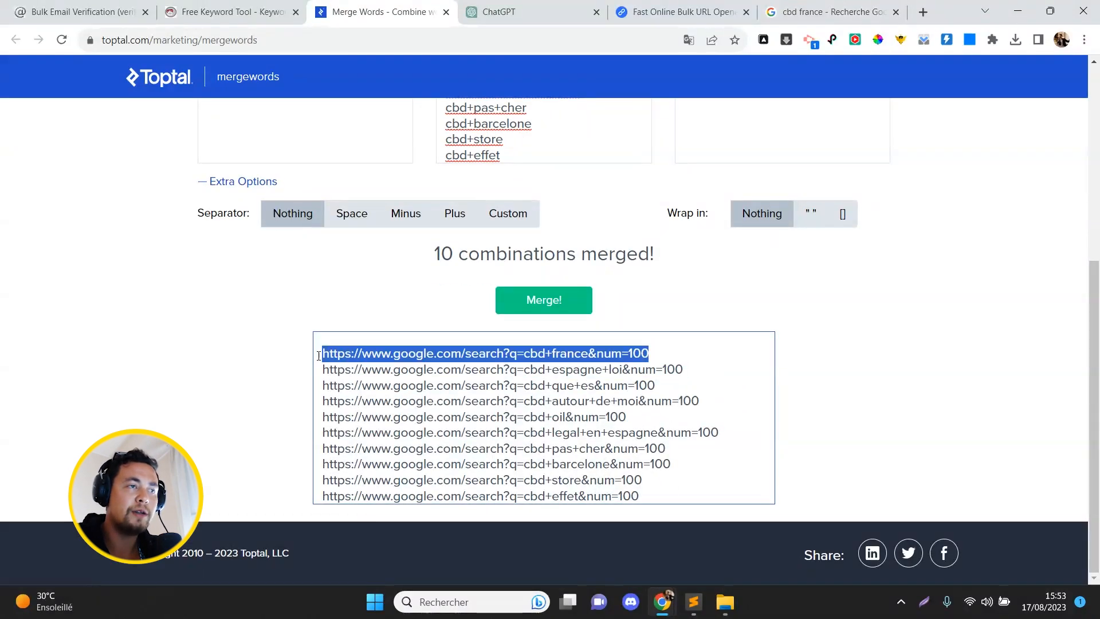
{"action": "left_click", "coordinate": [537, 355]}
{"action": "key", "text": "ctrl+a"}
{"action": "key", "text": "ctrl+c"}
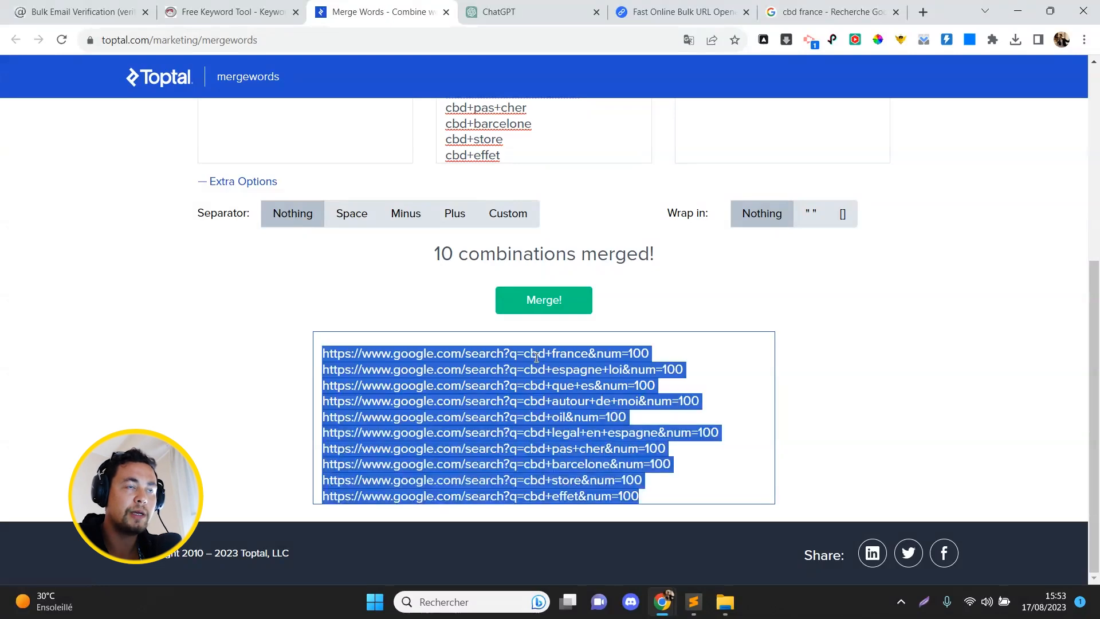
{"action": "left_click_drag", "start_coordinate": [665, 17], "coordinate": [549, 16]}
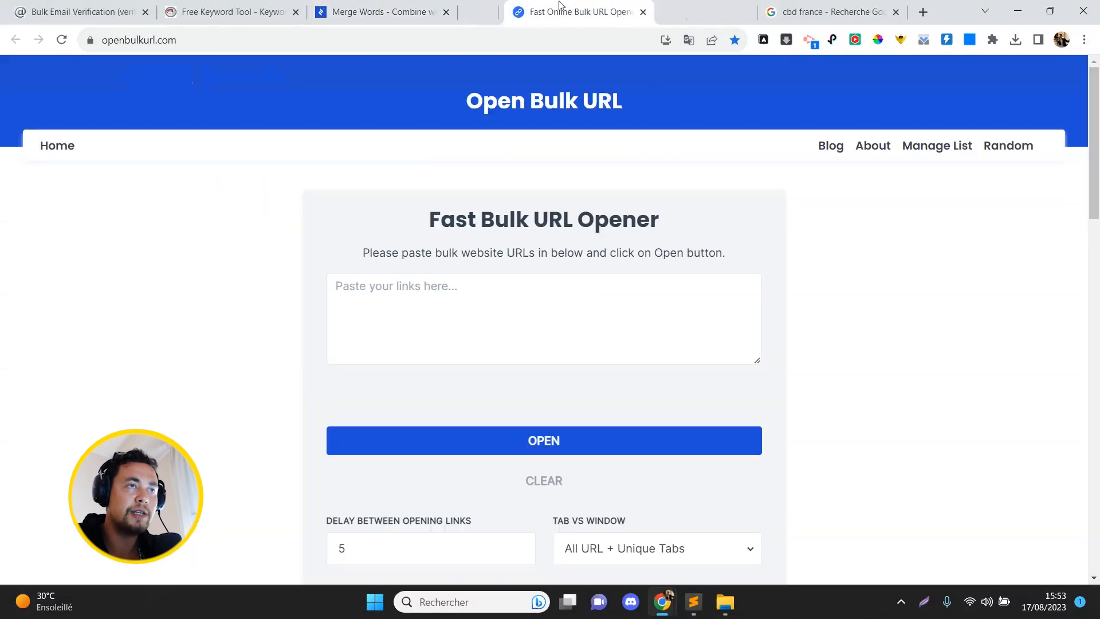
{"action": "left_click", "coordinate": [452, 327]}
{"action": "key", "text": "ctrl+v"}
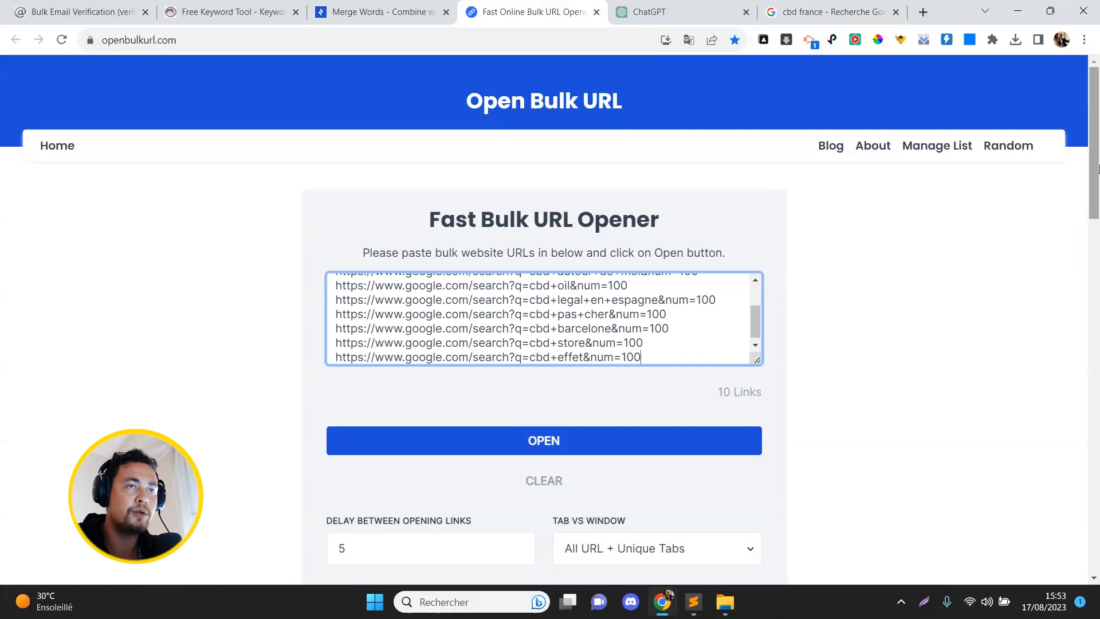
Step: Set the delay between opening links to 2 and open all the pasted URLs
{"action": "scroll", "coordinate": [479, 297], "scroll_direction": "down", "scroll_amount": 4}
{"action": "left_click", "coordinate": [411, 305]}
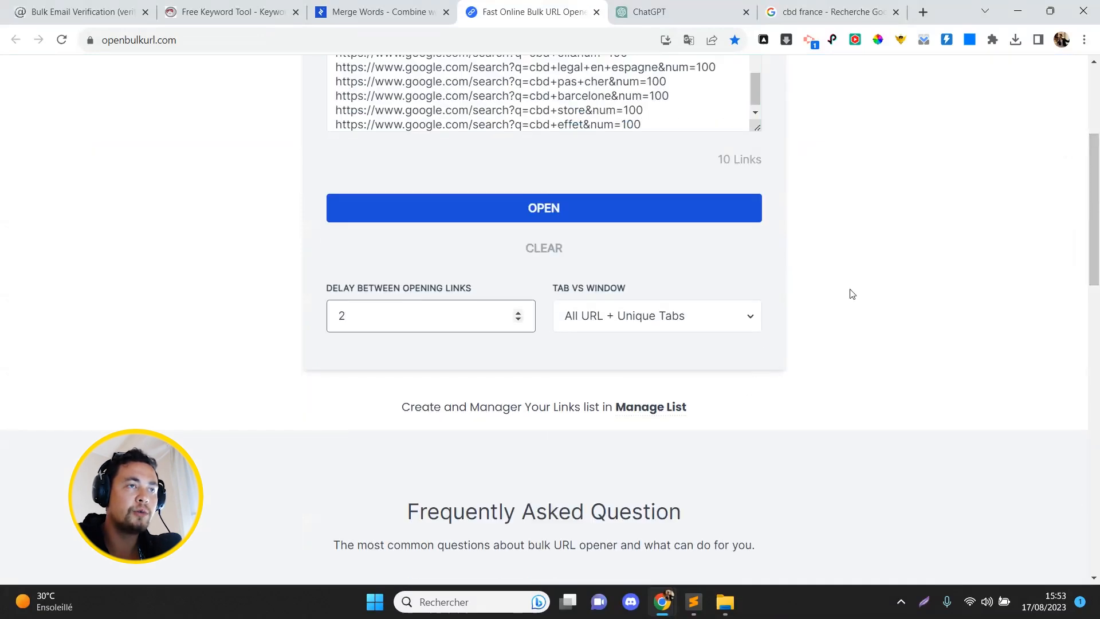
{"action": "scroll", "coordinate": [994, 172], "scroll_direction": "up", "scroll_amount": 4}
{"action": "left_click", "coordinate": [524, 428]}
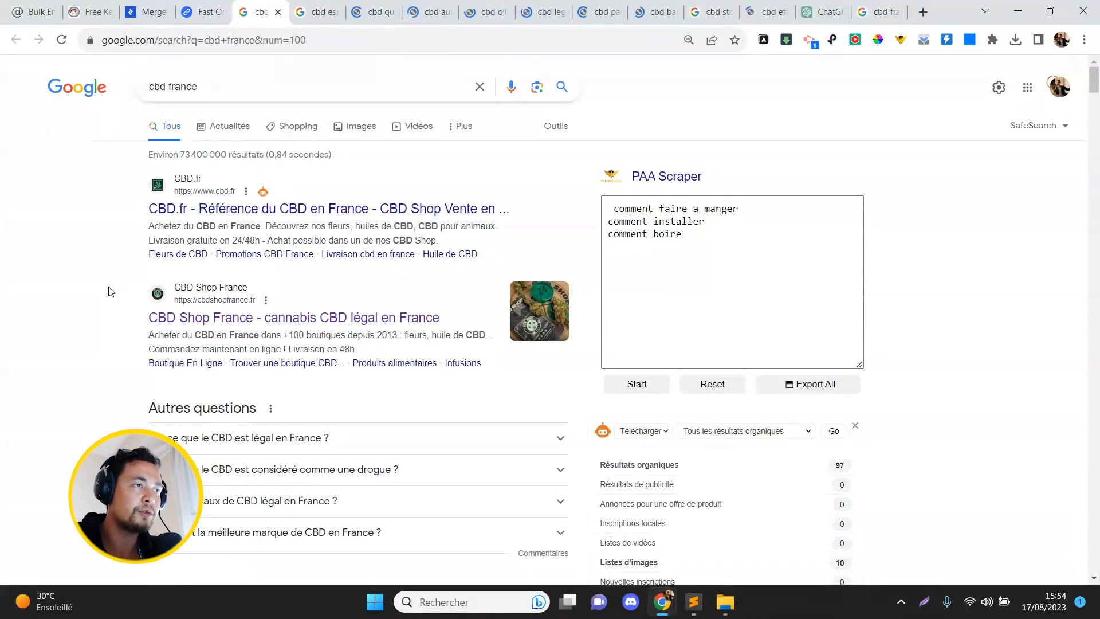
Step: Save the "cbd france" results page to disk and close its tab
{"action": "key", "text": "Return"}
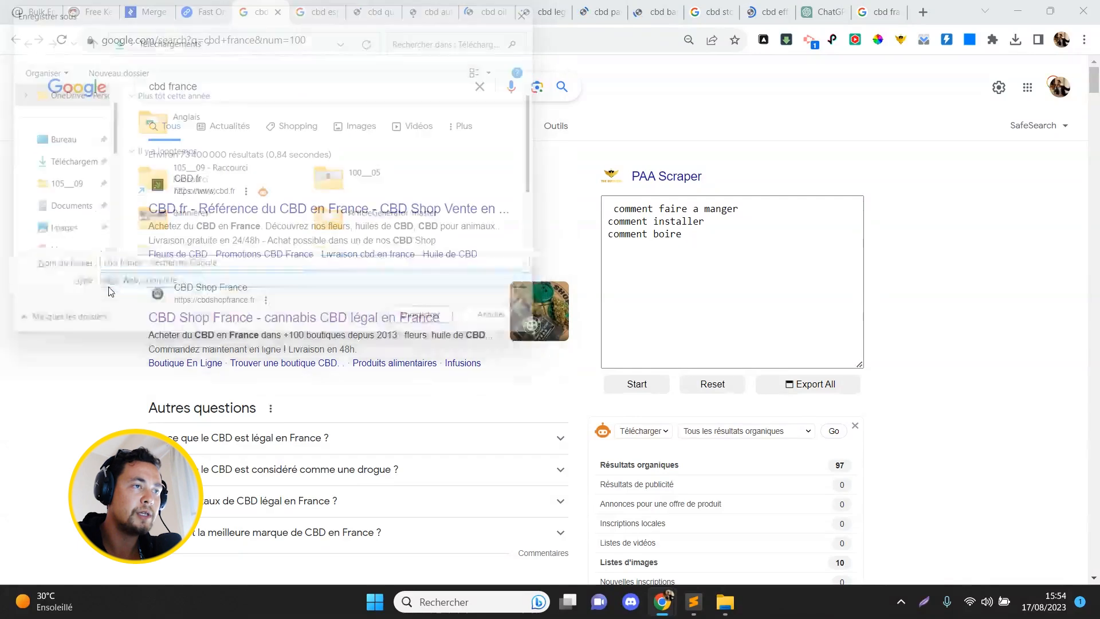
{"action": "left_click", "coordinate": [277, 9]}
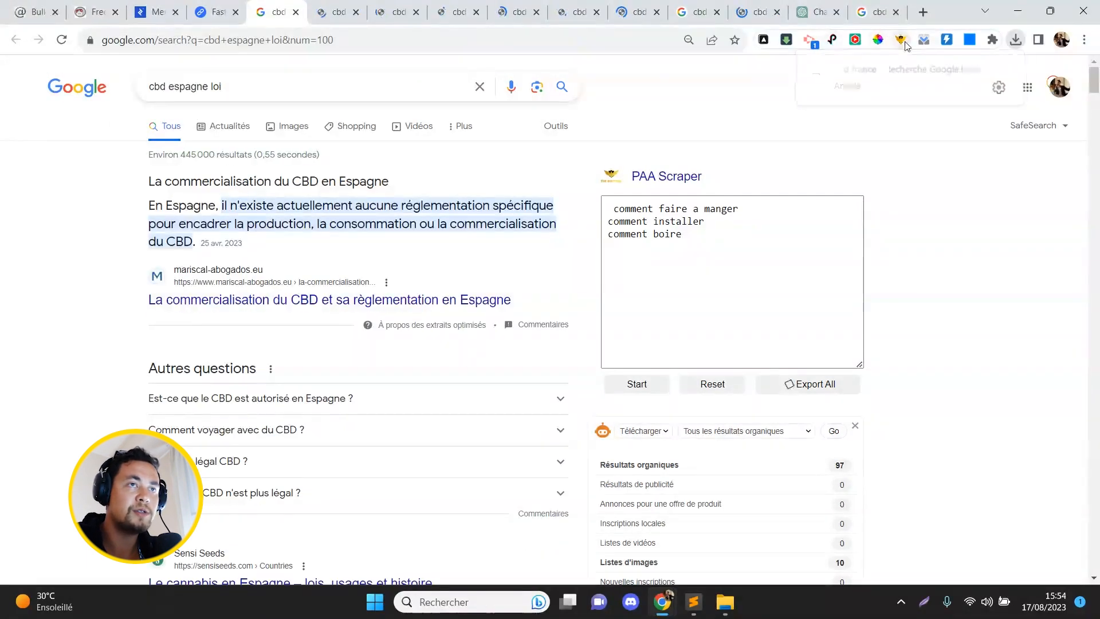
Step: Examine the domains, titles and URLs that the scraper extension extracts from the "cbd espagne loi" results
{"action": "left_click", "coordinate": [900, 40]}
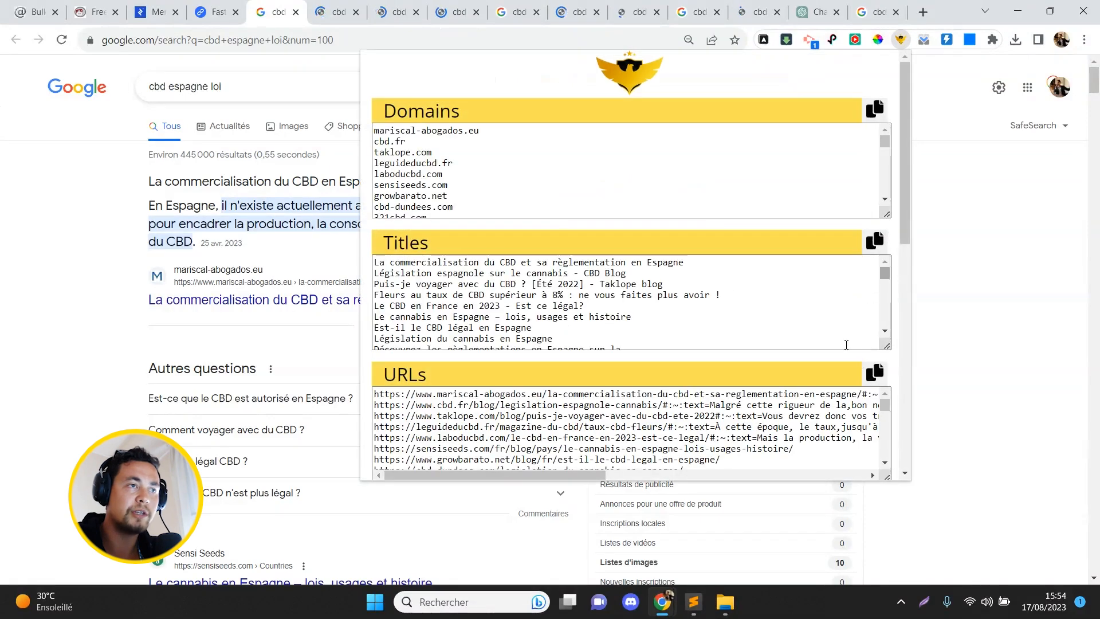
{"action": "left_click_drag", "start_coordinate": [905, 184], "coordinate": [905, 86]}
{"action": "left_click_drag", "start_coordinate": [376, 134], "coordinate": [484, 183]}
{"action": "key", "text": "Escape"}
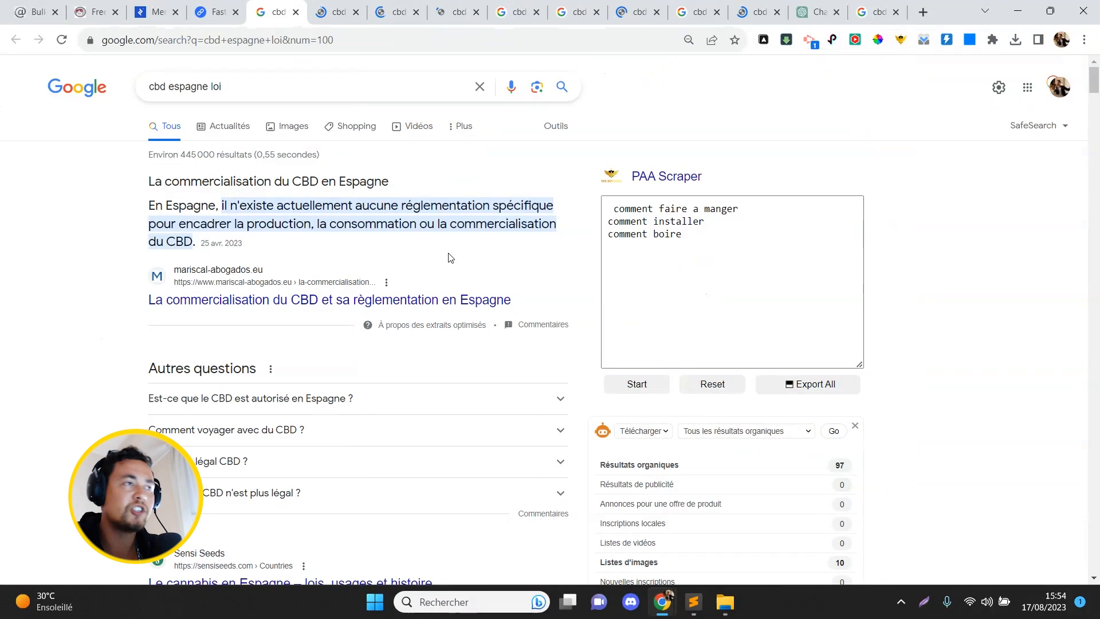
Step: Save the "cbd espagne loi" results page to disk and close its tab
{"action": "key", "text": "ctrl+s"}
{"action": "key", "text": "Return"}
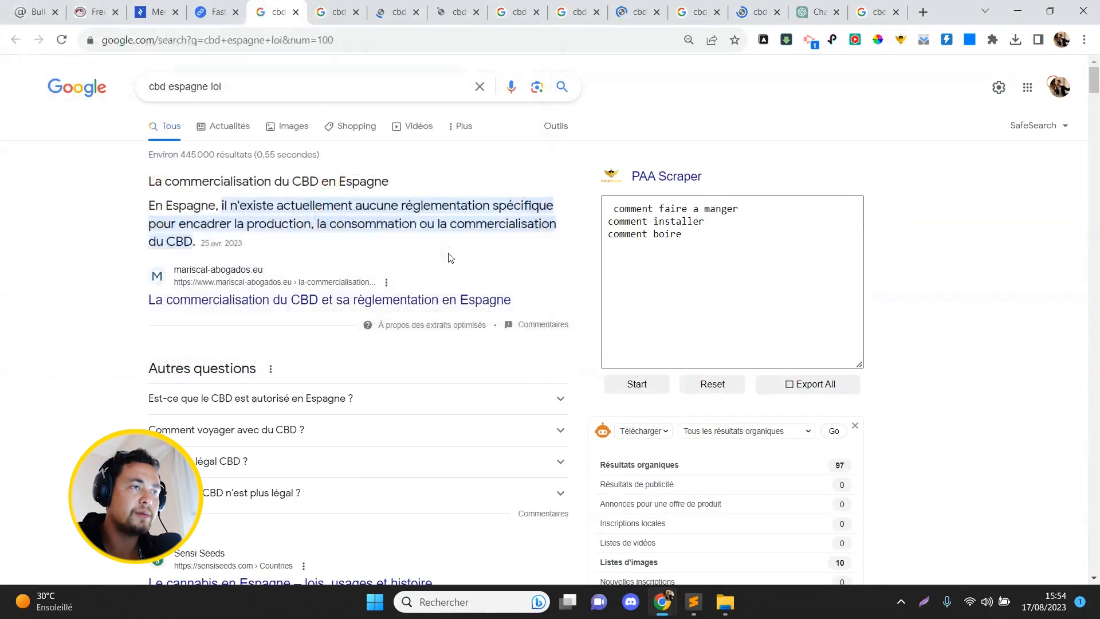
{"action": "key", "text": "ctrl+w"}
Step: Save the "cbd que es" and "cbd autour de moi" results pages to disk
{"action": "key", "text": "ctrl+s"}
{"action": "key", "text": "Return"}
{"action": "key", "text": "ctrl+s"}
{"action": "key", "text": "Return"}
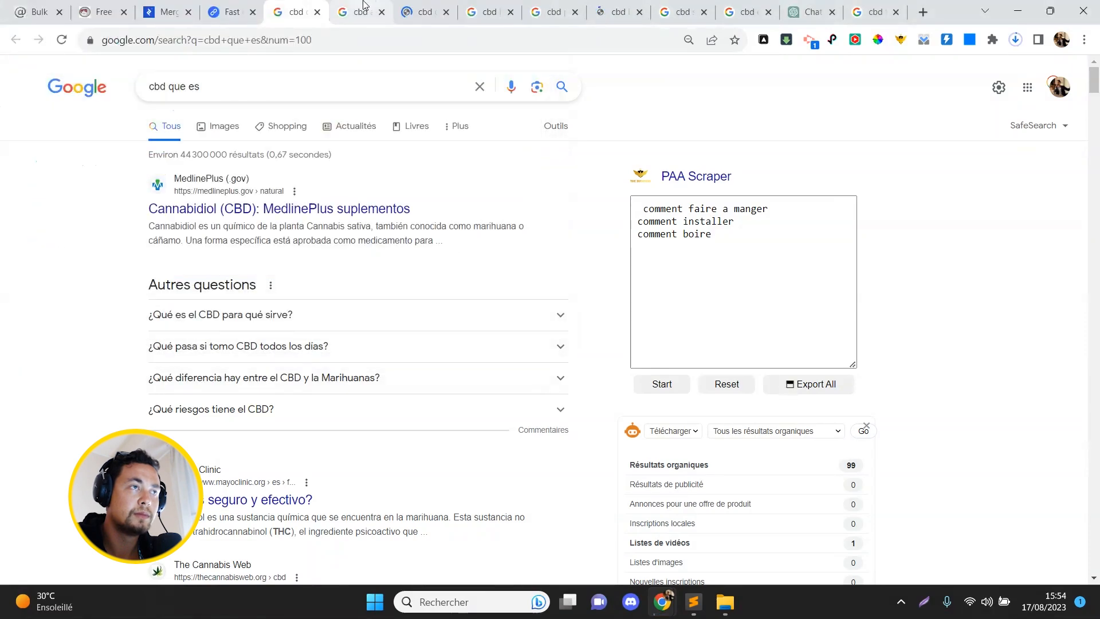
{"action": "key", "text": "ctrl+w"}
{"action": "key", "text": "ctrl+s"}
{"action": "key", "text": "Return"}
{"action": "key", "text": "ctrl+w"}
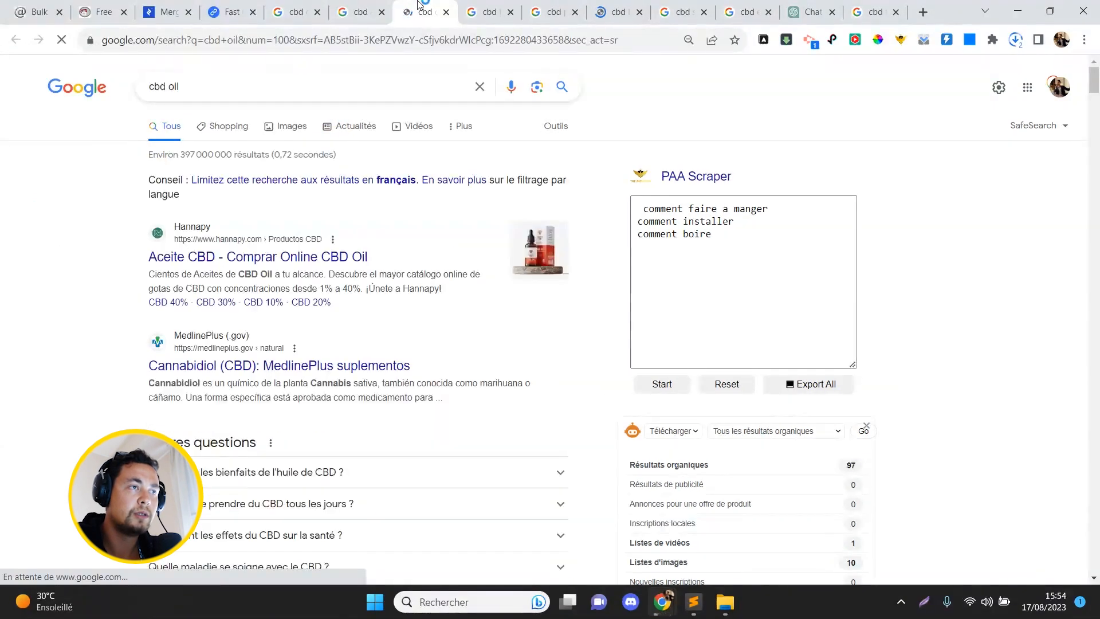
Step: Save the "cbd oil", "cbd legal en espagne", "cbd pas cher", "cbd barcelone", "cbd store" and "cbd effet" results pages to disk
{"action": "key", "text": "ctrl+s"}
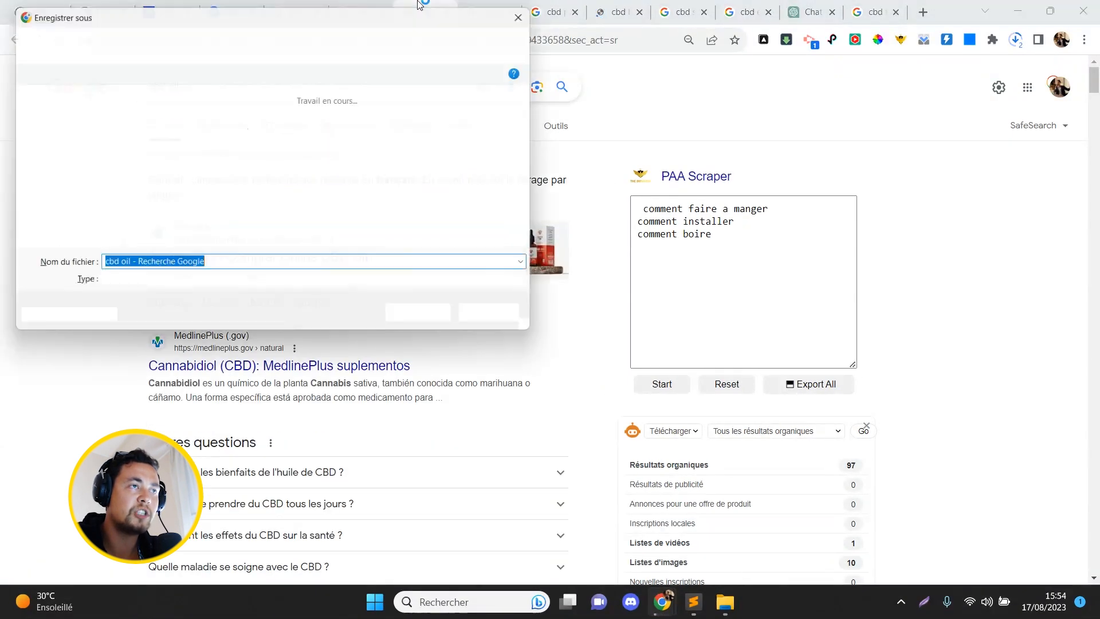
{"action": "key", "text": "Return"}
{"action": "left_click", "coordinate": [512, 5]}
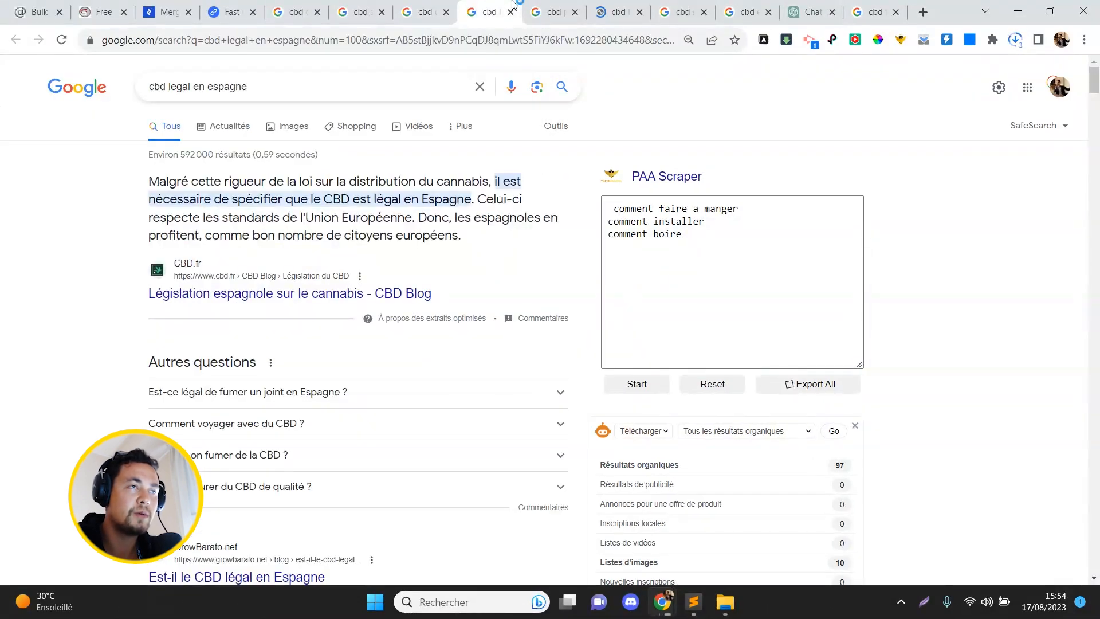
{"action": "left_click", "coordinate": [554, 12]}
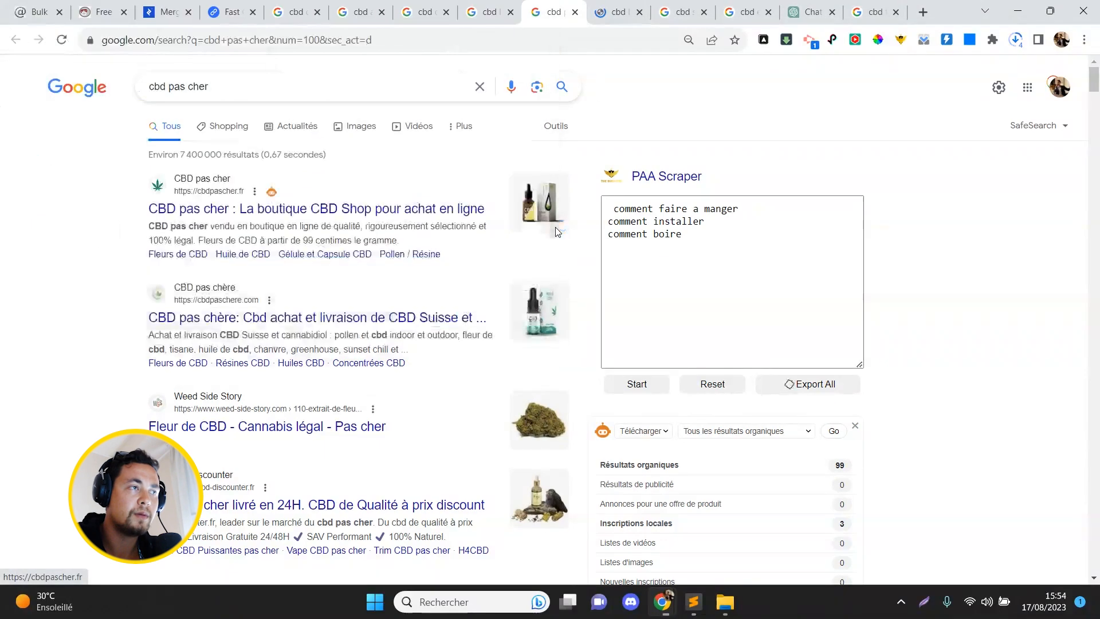
{"action": "left_click", "coordinate": [618, 6]}
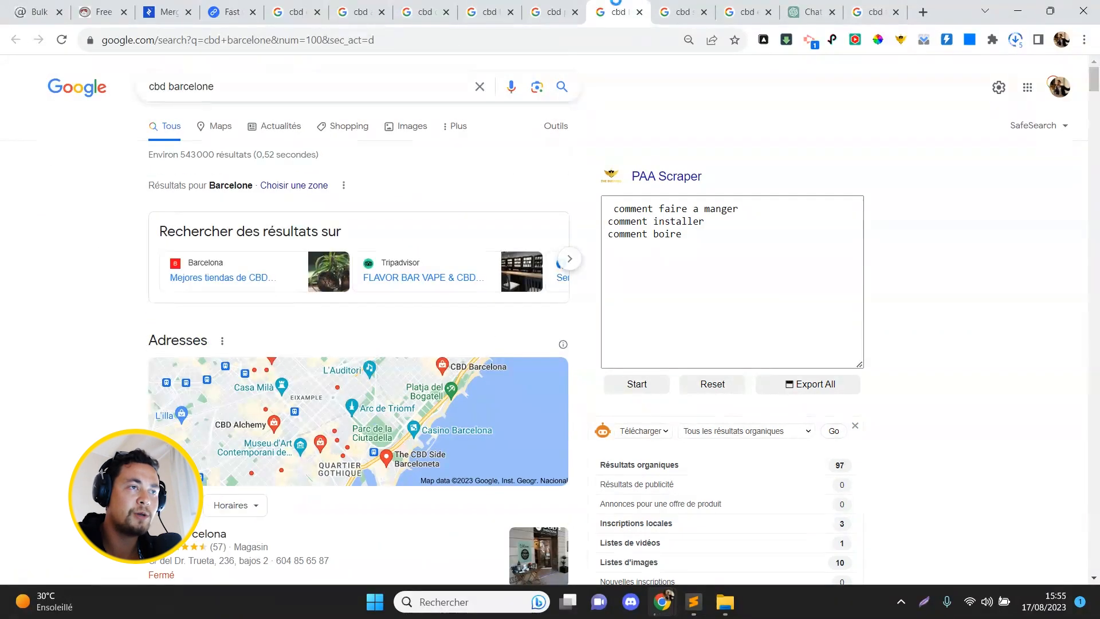
{"action": "left_click", "coordinate": [666, 6]}
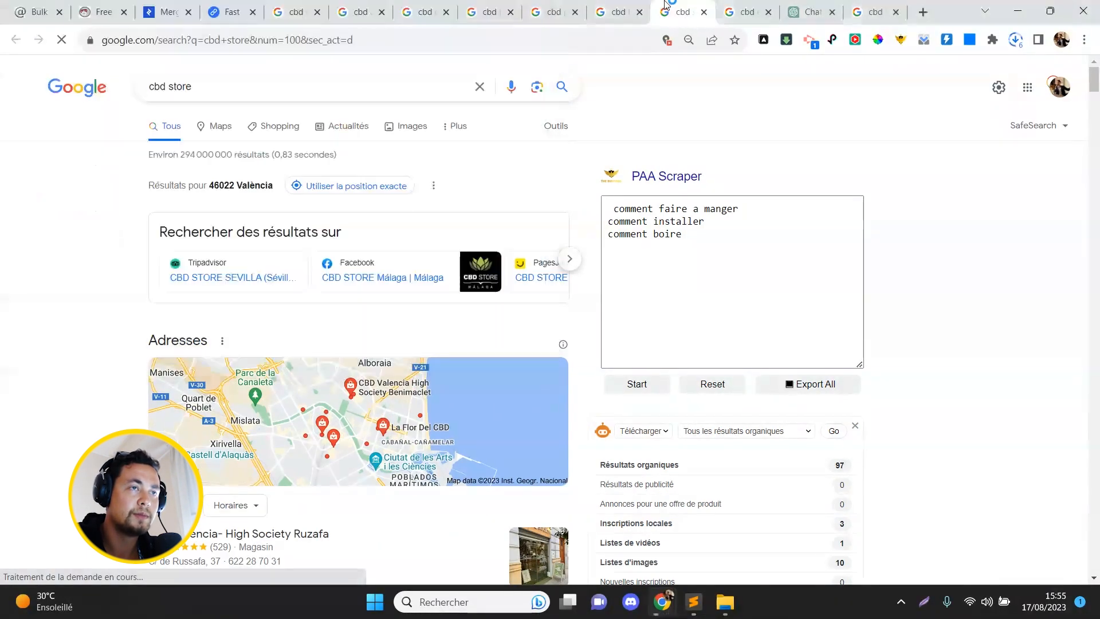
{"action": "left_click", "coordinate": [740, 5]}
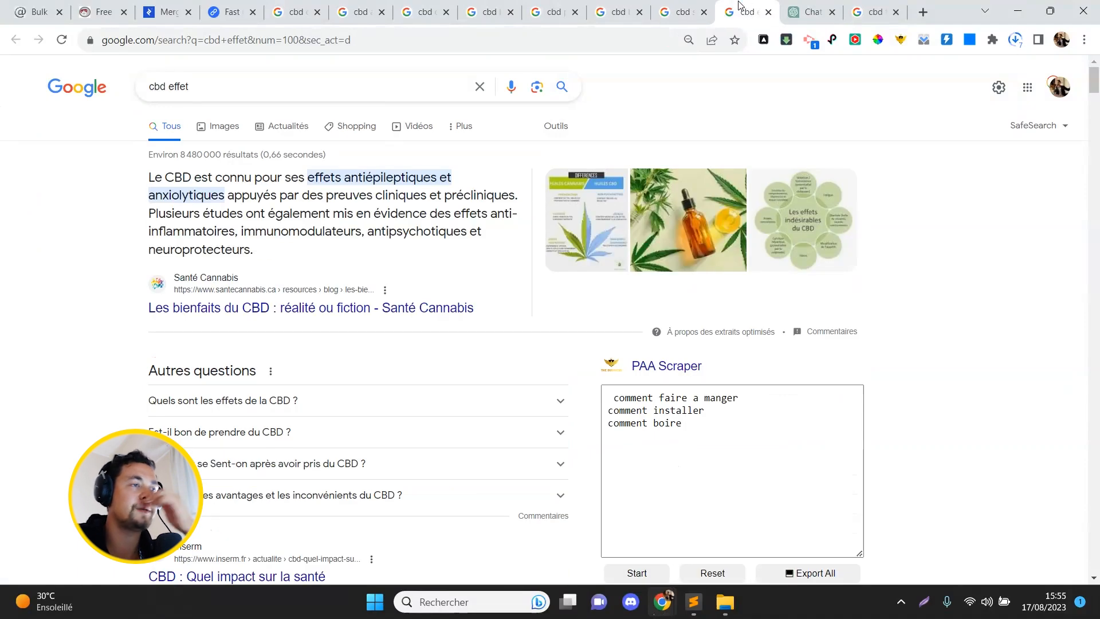
Step: Switch to ChatGPT and attach the eight saved CBD results pages from the Téléchargements folder to a new GPT-4 message
{"action": "left_click", "coordinate": [792, 7]}
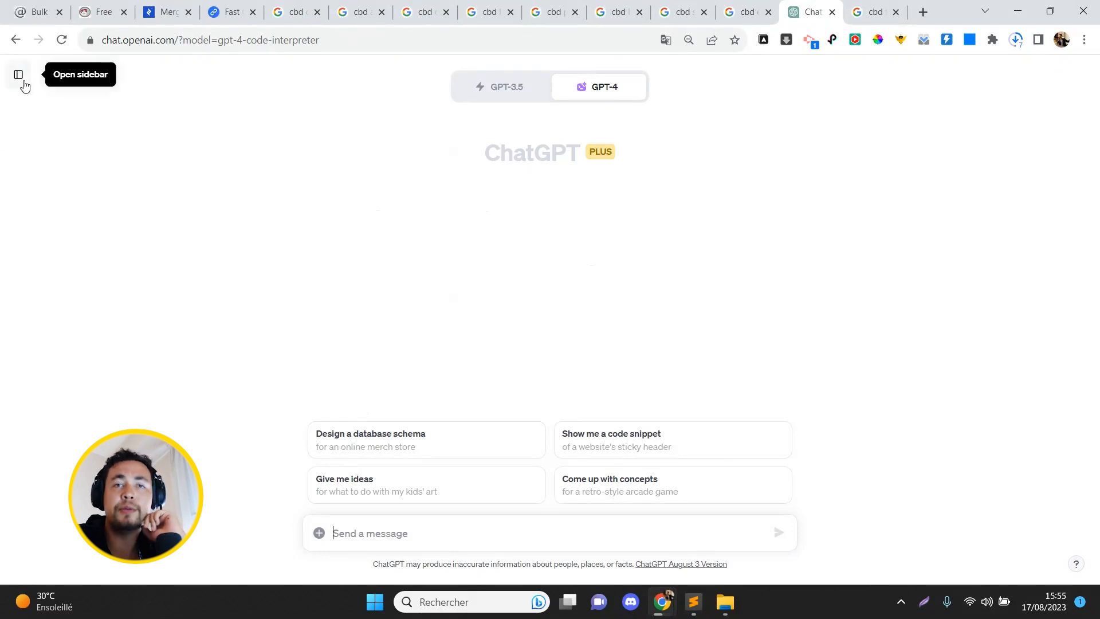
{"action": "left_click", "coordinate": [1015, 41]}
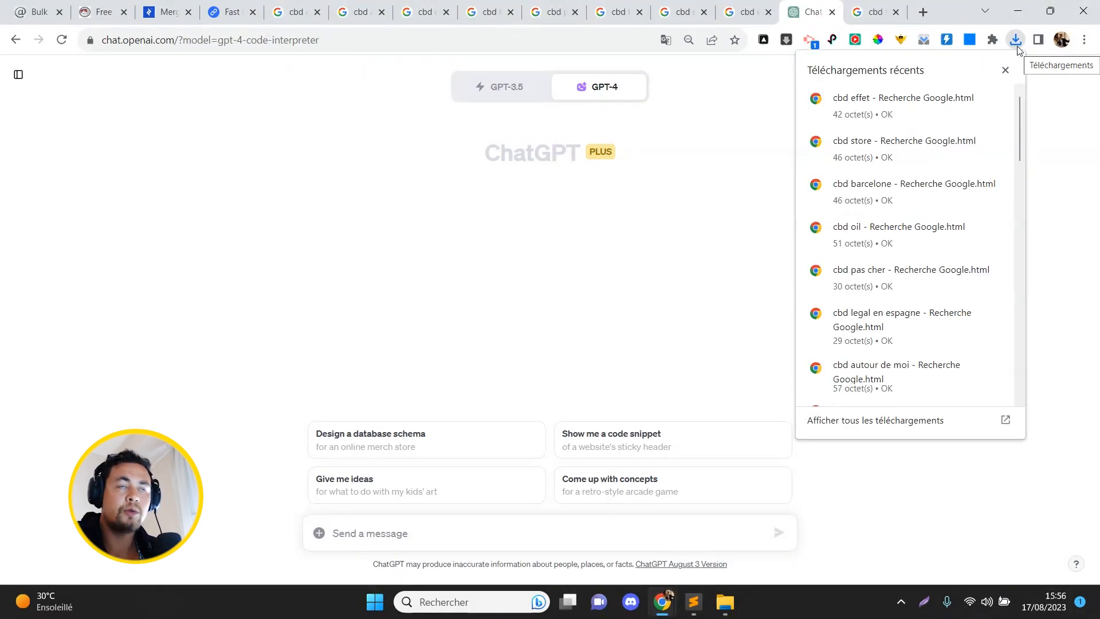
{"action": "left_click", "coordinate": [610, 360]}
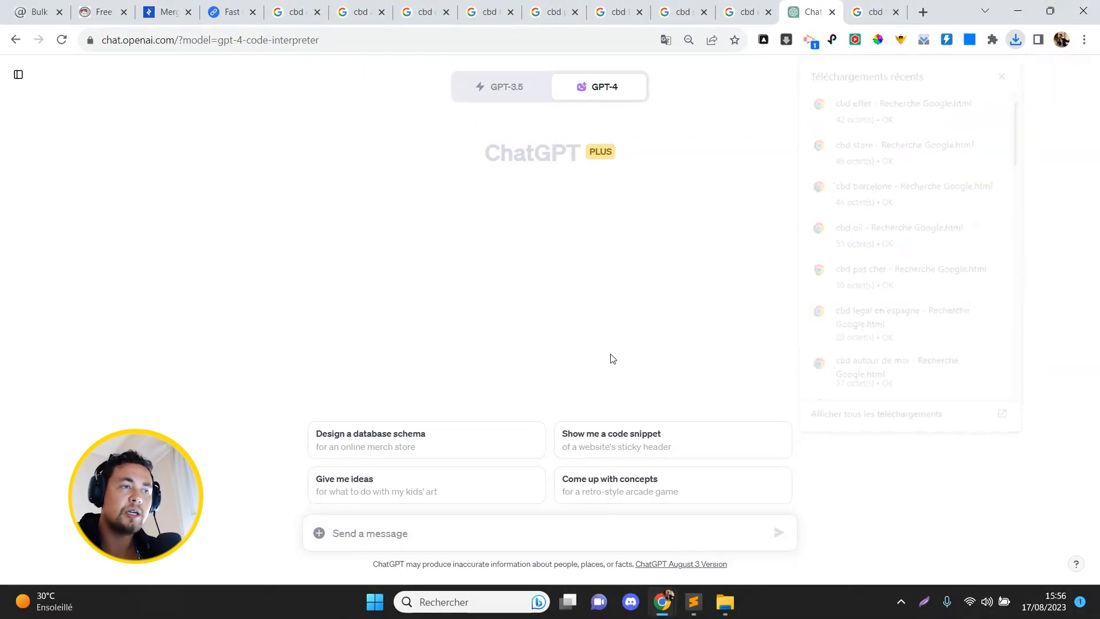
{"action": "left_click", "coordinate": [319, 533]}
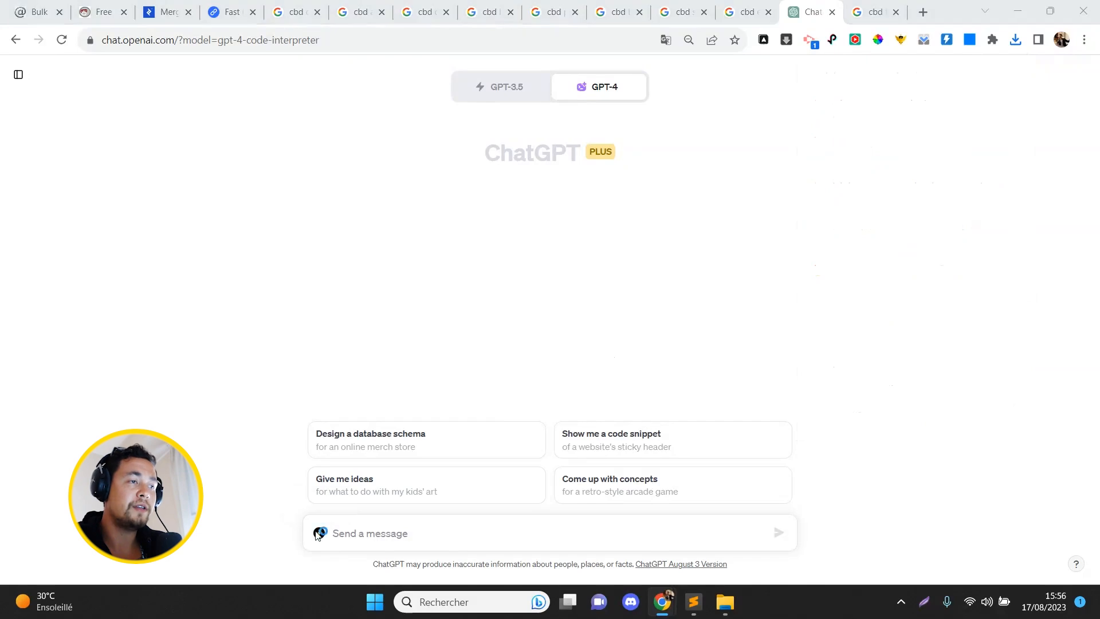
{"action": "left_click_drag", "start_coordinate": [507, 228], "coordinate": [225, 124]}
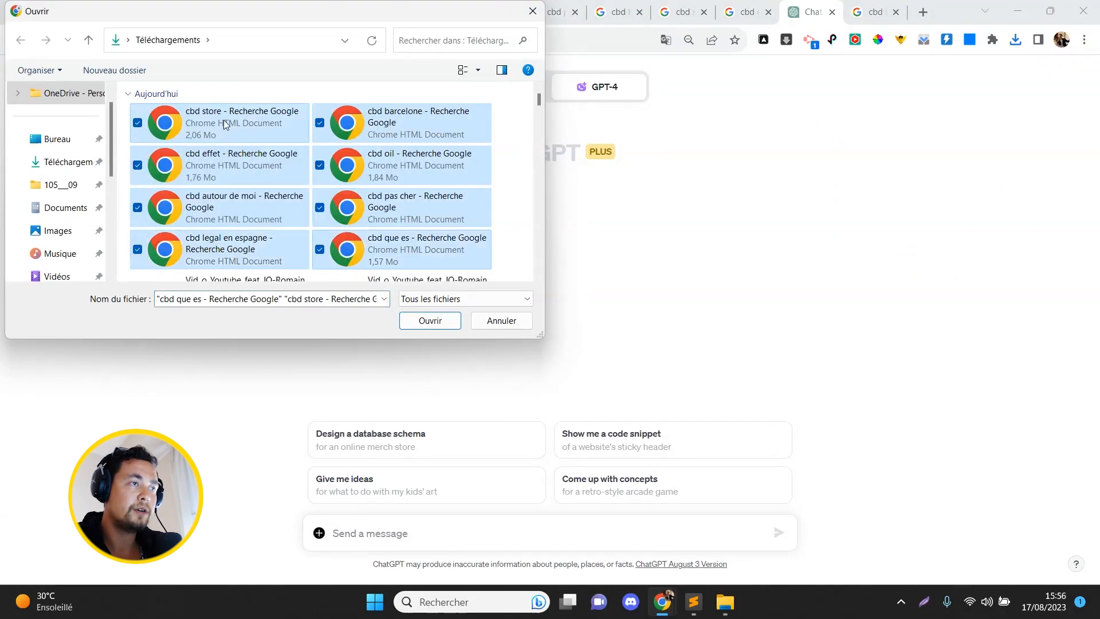
{"action": "key", "text": "Return"}
Step: Ask in French to analyse the attached Google results files, output every domain found, parse the list by removing www, and deduplicate it
{"action": "left_click", "coordinate": [491, 540]}
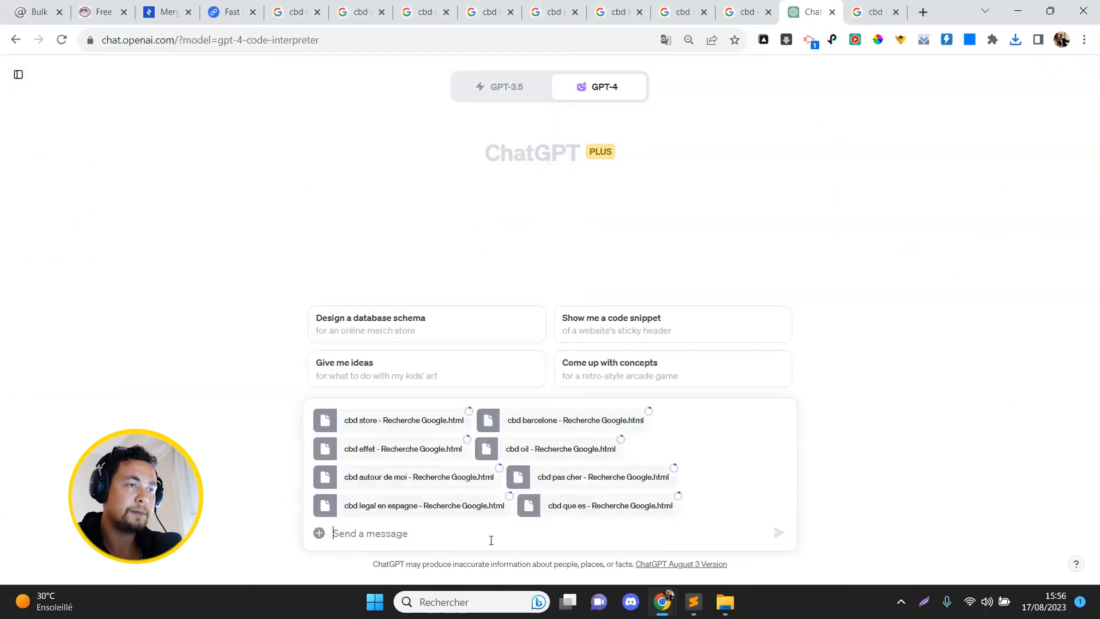
{"action": "type", "text": "Analyse tous ces fichiers qui sont des résultats de recherche Google"}
{"action": "key", "text": "shift+Return"}
{"action": "type", "text": "Je souhai"}
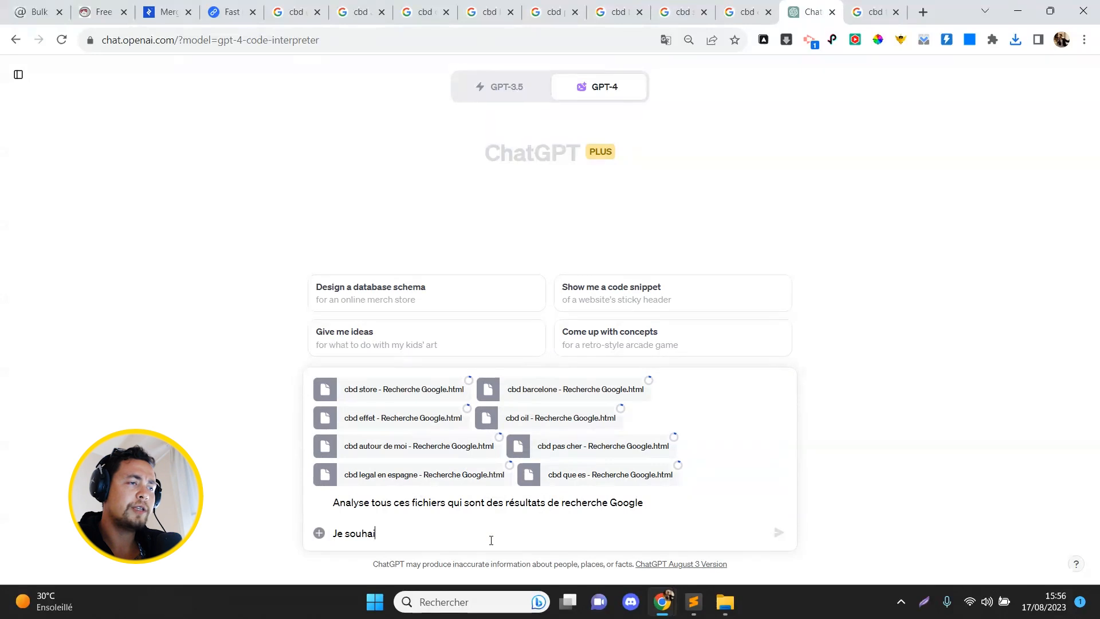
{"action": "type", "text": "te que tu sors chacun des domaines que tu trouves"}
{"action": "key", "text": "shift+Return"}
{"action": "type", "text": "La liste de domaine, i"}
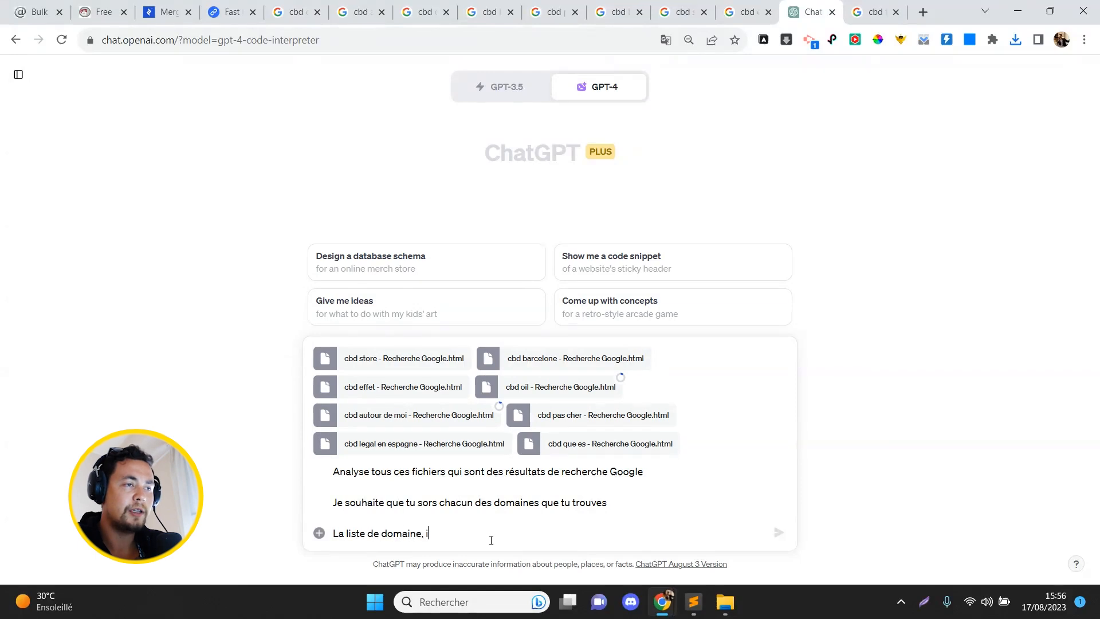
{"action": "type", "text": "l faudra la parser (retirer www par exemple), ensuite "}
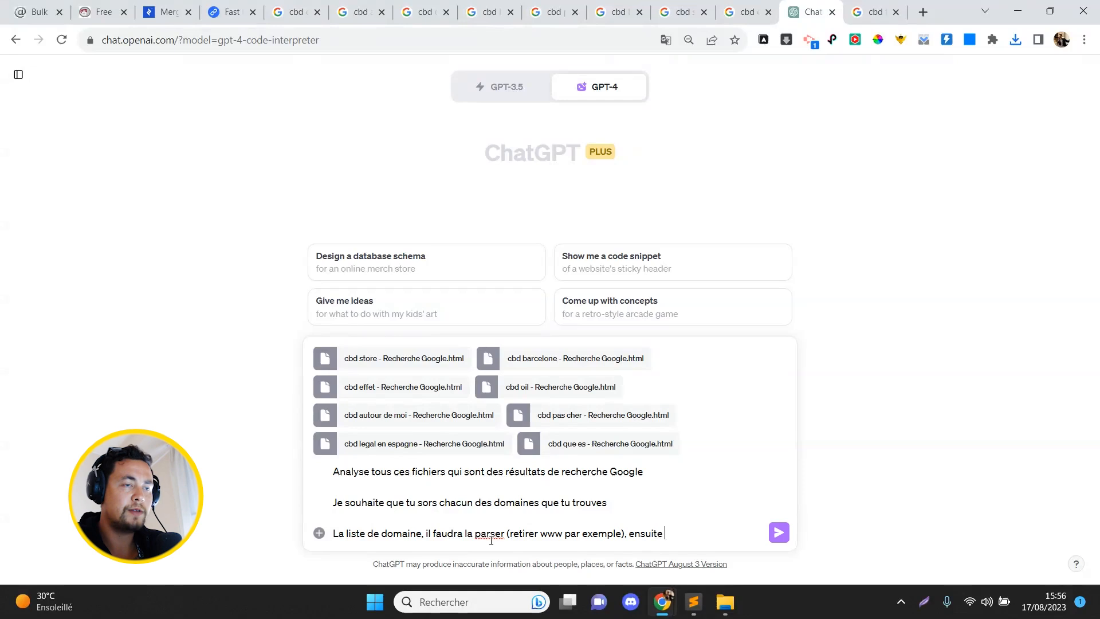
{"action": "type", "text": "la dédoublonner"}
{"action": "key", "text": "Return"}
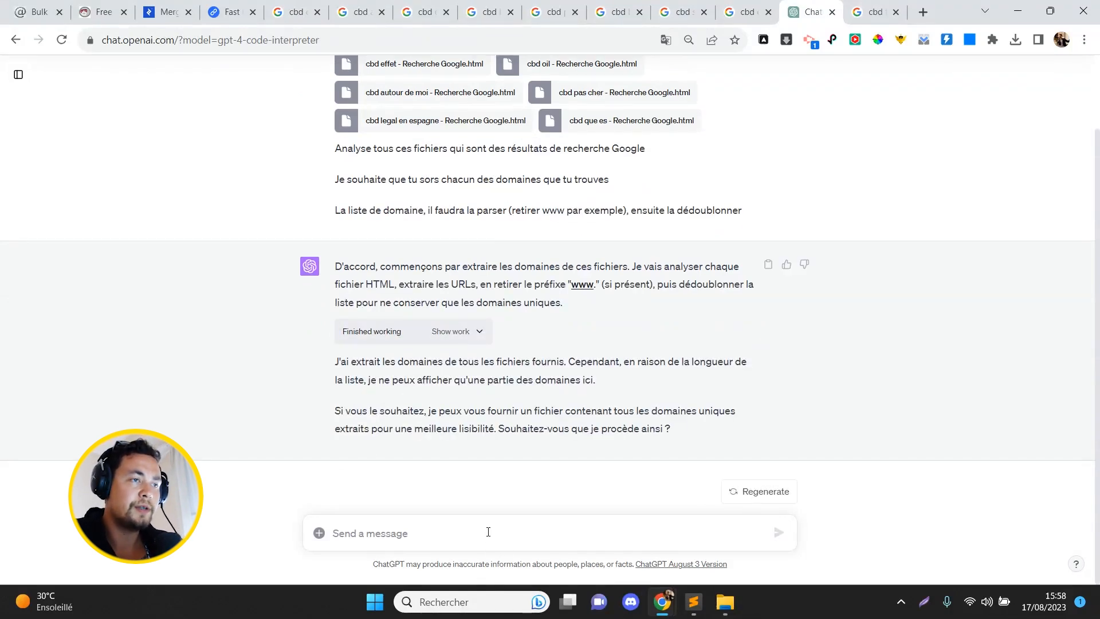
Step: Ask in French to add the prefix contact@ before each domain and output everything as a .txt file
{"action": "type", "text": "Parfait, "}
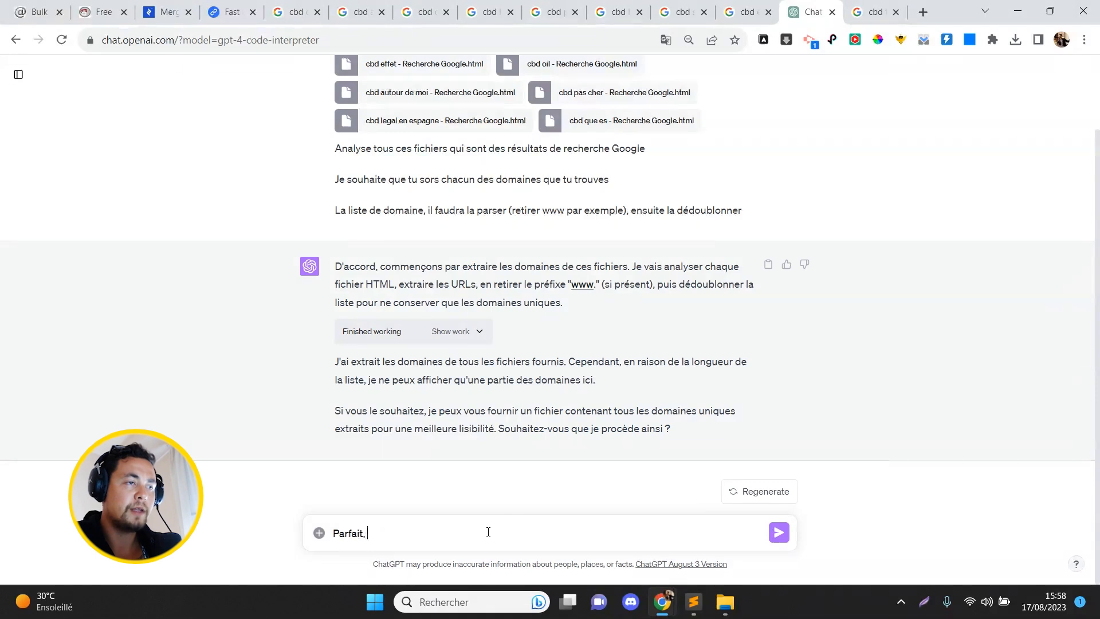
{"action": "type", "text": "peux-tu ajouter en "}
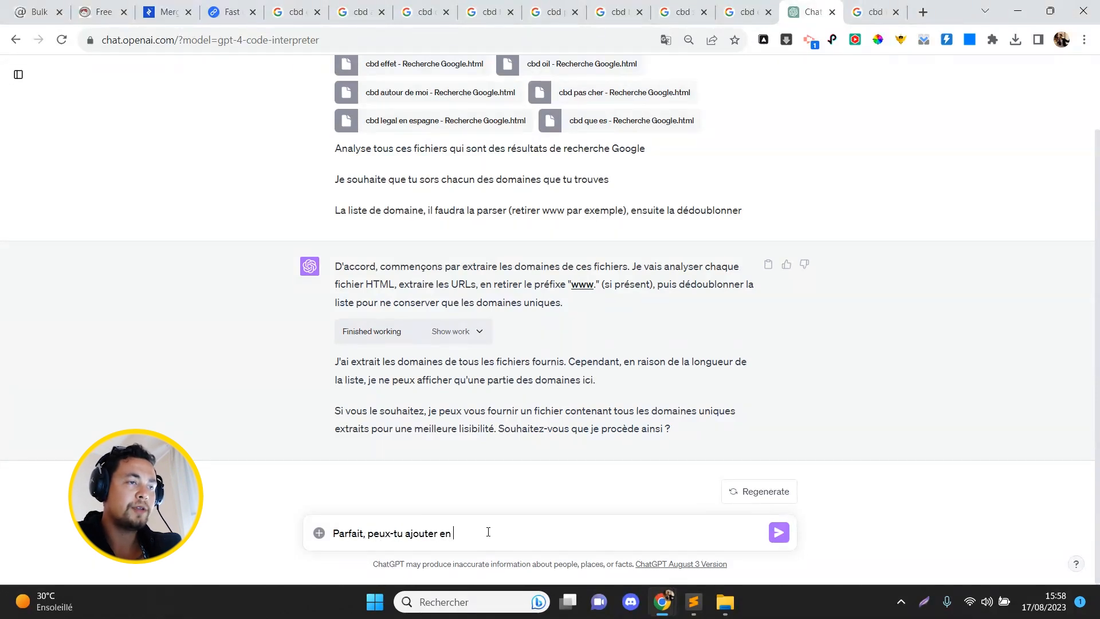
{"action": "type", "text": "prefixe contact@ avan"}
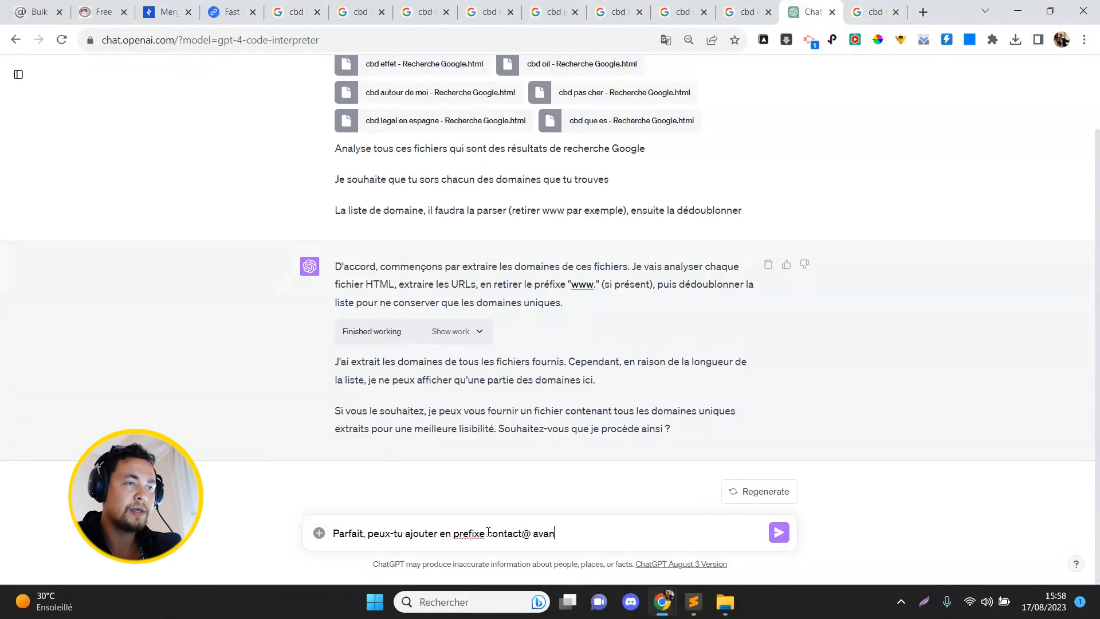
{"action": "type", "text": "t chaque domaine"}
{"action": "key", "text": "shift+Return"}
{"action": "type", "text": "Une fois"}
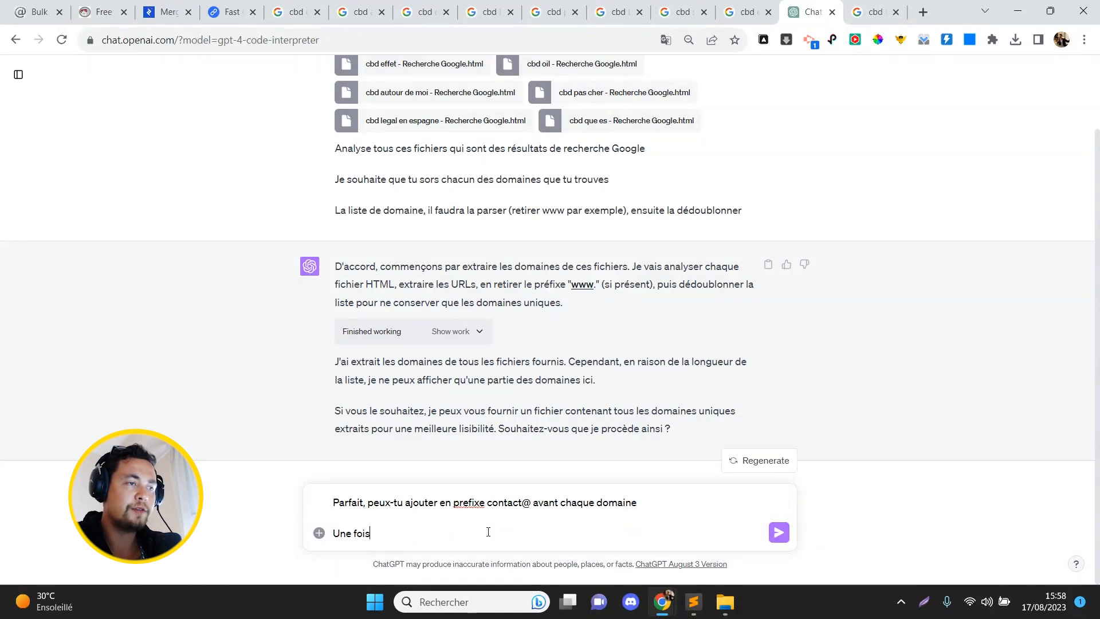
{"action": "type", "text": " fait, sors le tout en"}
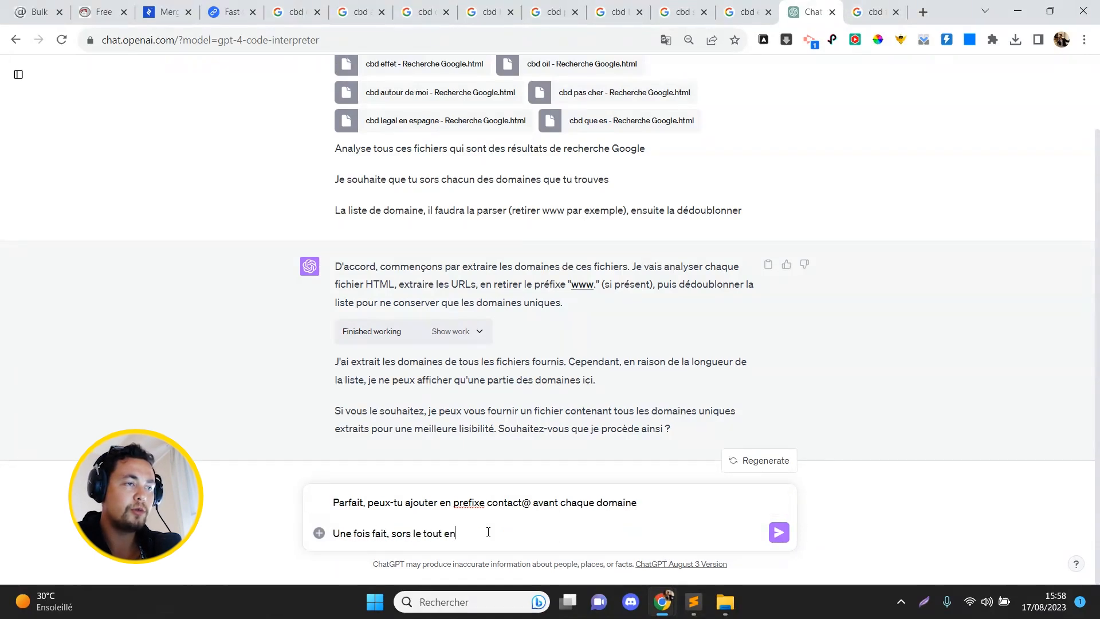
{"action": "type", "text": " .txt"}
{"action": "key", "text": "Return"}
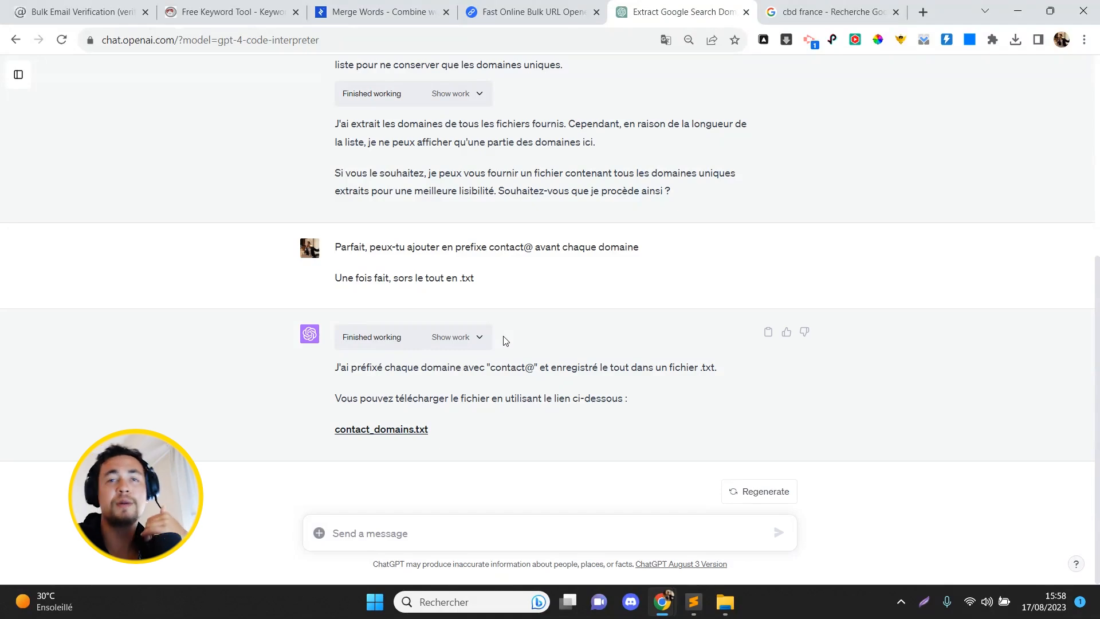
Step: Download contact_domains.txt, check its address list for duplicates, and close the file
{"action": "left_click", "coordinate": [399, 430]}
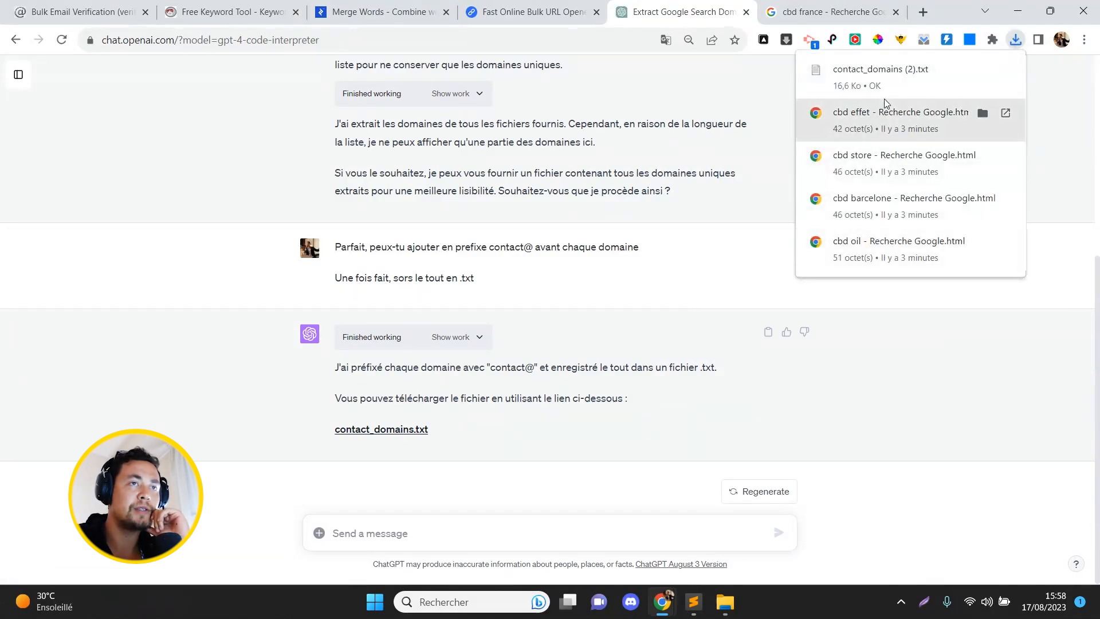
{"action": "left_click", "coordinate": [881, 90]}
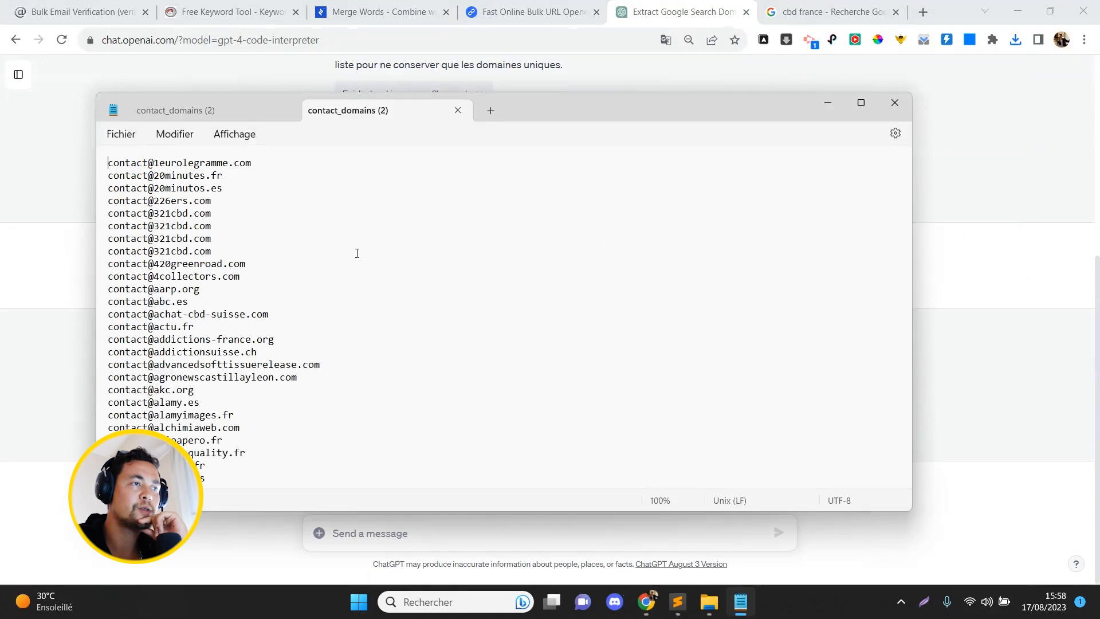
{"action": "left_click_drag", "start_coordinate": [170, 201], "coordinate": [193, 586]}
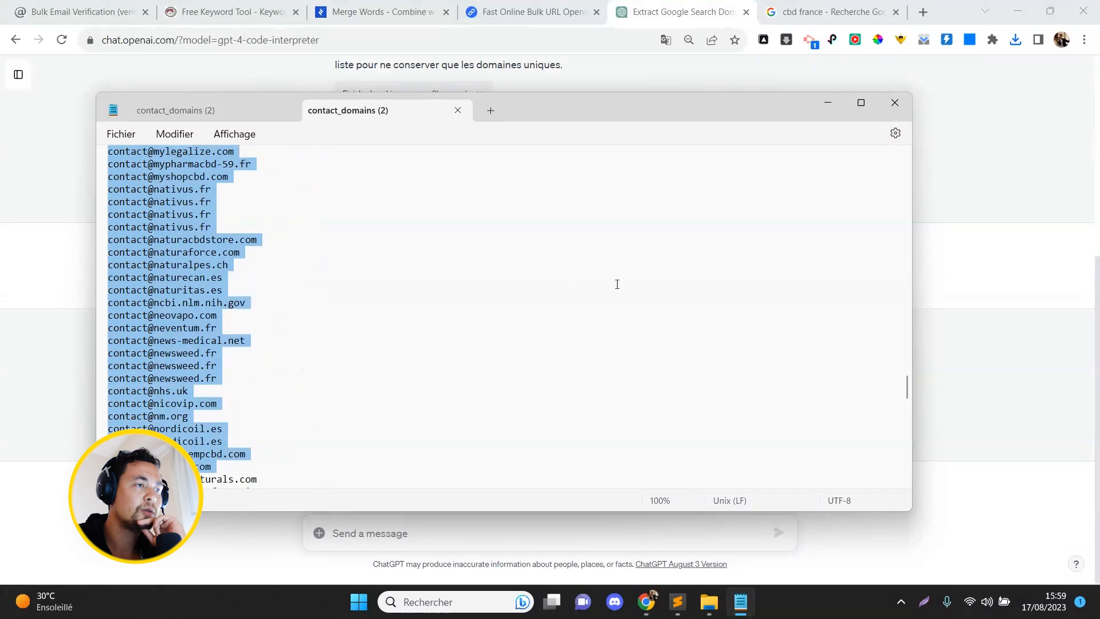
{"action": "left_click", "coordinate": [894, 103]}
Step: Send the request "Parfait, peux-tu retirer les doublons de cette liste"
{"action": "left_click", "coordinate": [532, 532]}
{"action": "type", "text": "Parfait, peux-tu retirer "}
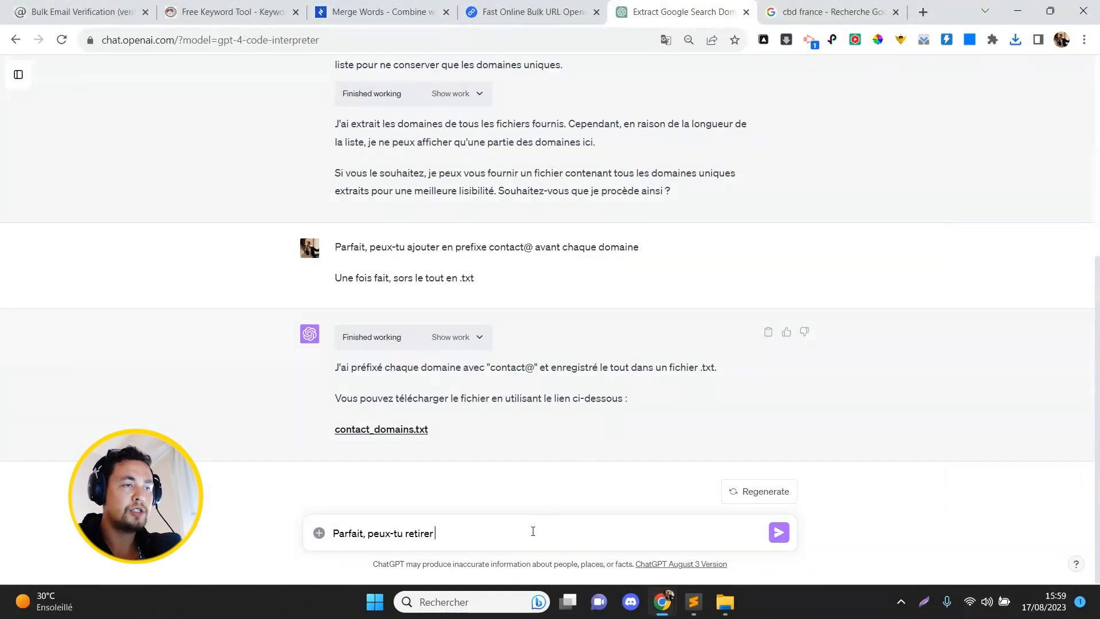
{"action": "type", "text": "les doublons de cette liste"}
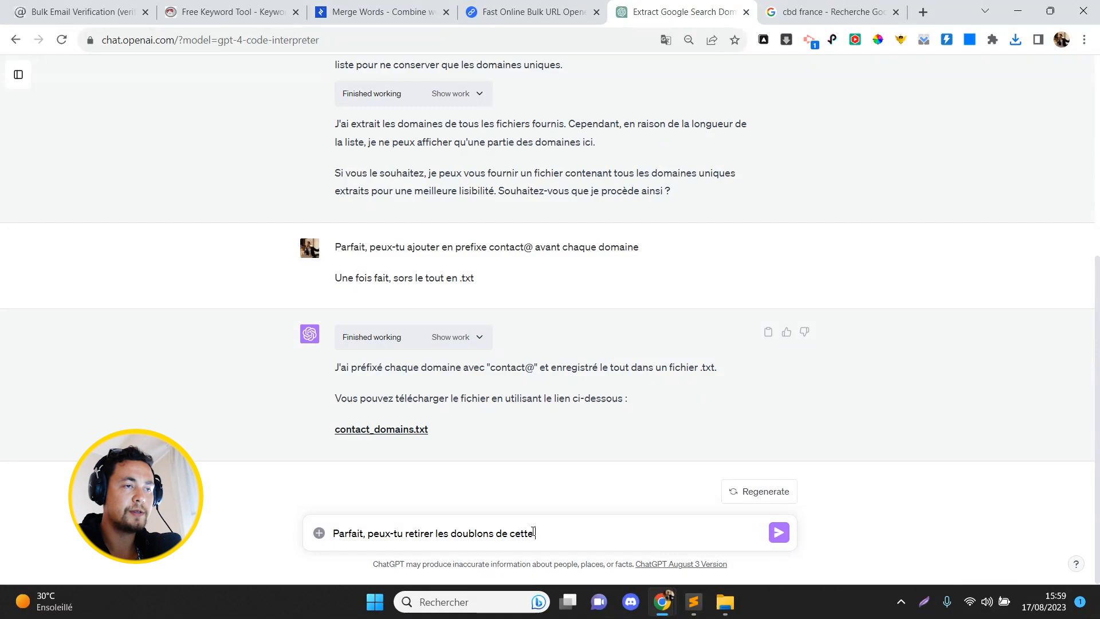
{"action": "key", "text": "Return"}
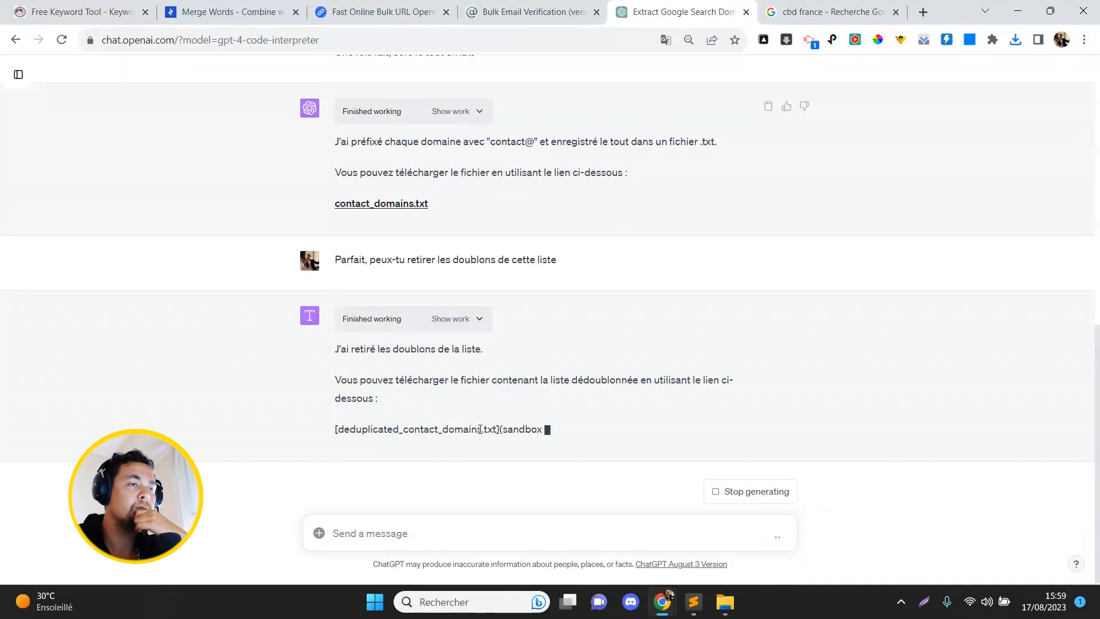
Step: Download the deduplicated_contact_domains file, open it and look through the whole address list
{"action": "left_click", "coordinate": [479, 428]}
{"action": "left_click", "coordinate": [869, 84]}
{"action": "left_click_drag", "start_coordinate": [902, 180], "coordinate": [895, 545]}
{"action": "left_click_drag", "start_coordinate": [228, 453], "coordinate": [288, 208]}
{"action": "scroll", "coordinate": [281, 207], "scroll_direction": "up", "scroll_amount": 15}
{"action": "left_click", "coordinate": [342, 210]}
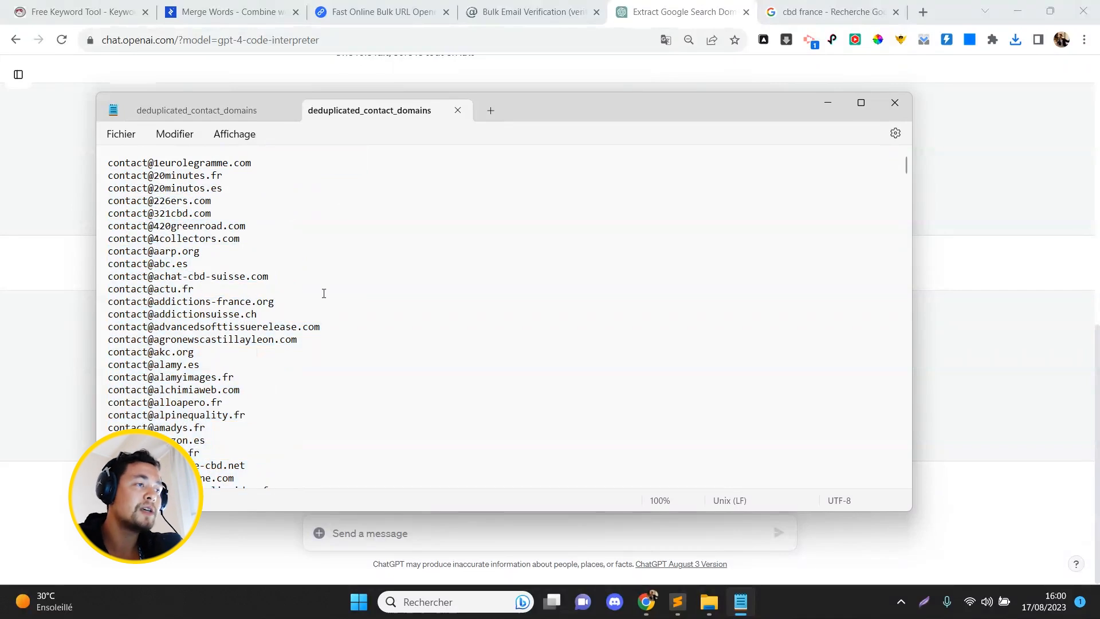
{"action": "left_click_drag", "start_coordinate": [904, 163], "coordinate": [909, 466]}
{"action": "left_click", "coordinate": [611, 446]}
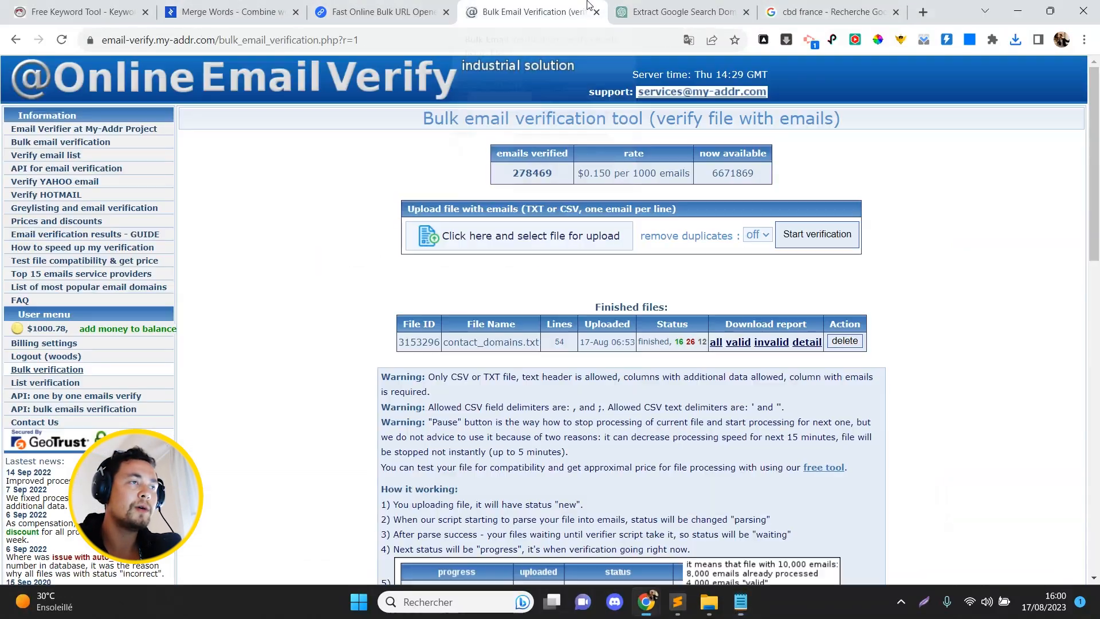
Step: Switch to the Online Email Verify page and review its verification rate, the account balance and the status of contact_domains.txt
{"action": "left_click", "coordinate": [588, 7]}
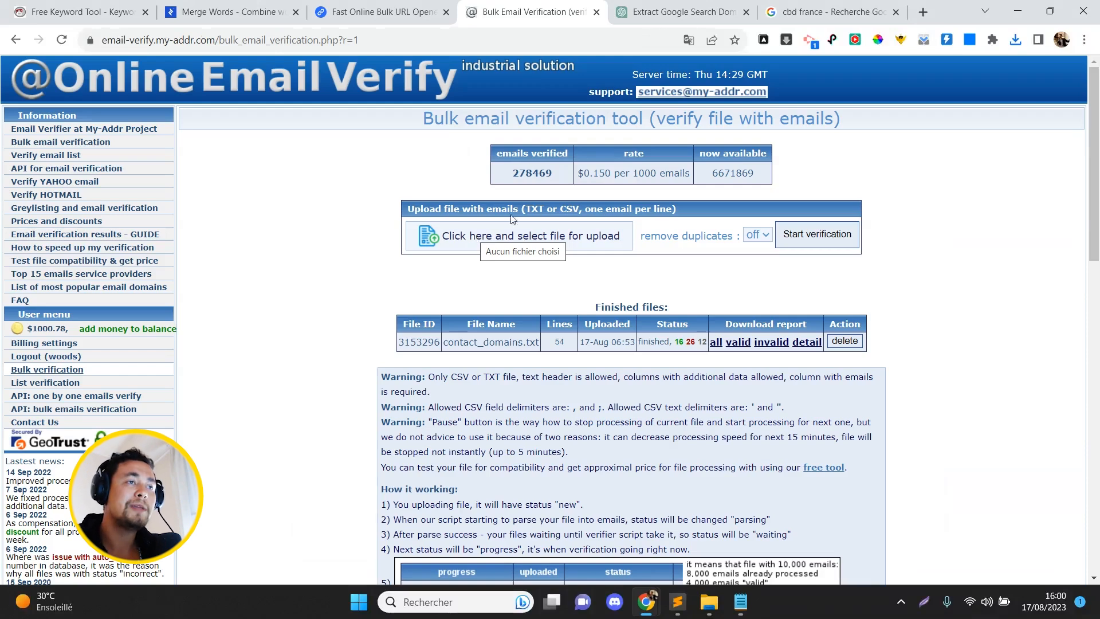
{"action": "double_click", "coordinate": [596, 175]}
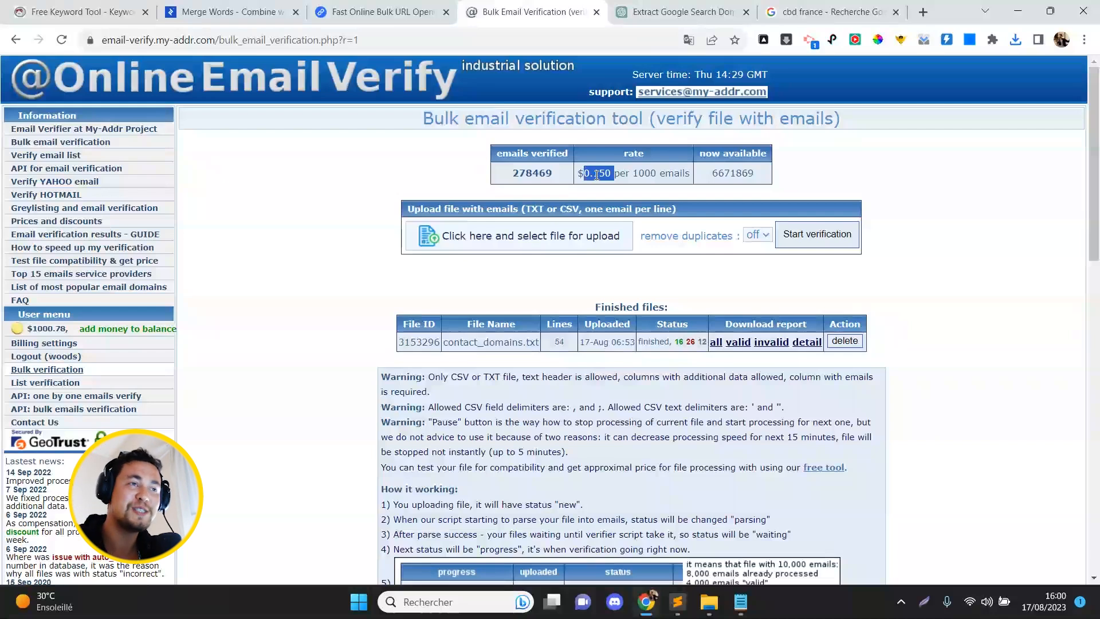
{"action": "mouse_move", "coordinate": [1095, 101]}
{"action": "left_mouse_down"}
{"action": "mouse_move", "coordinate": [1095, 487]}
{"action": "mouse_move", "coordinate": [1097, 101]}
{"action": "left_mouse_up"}
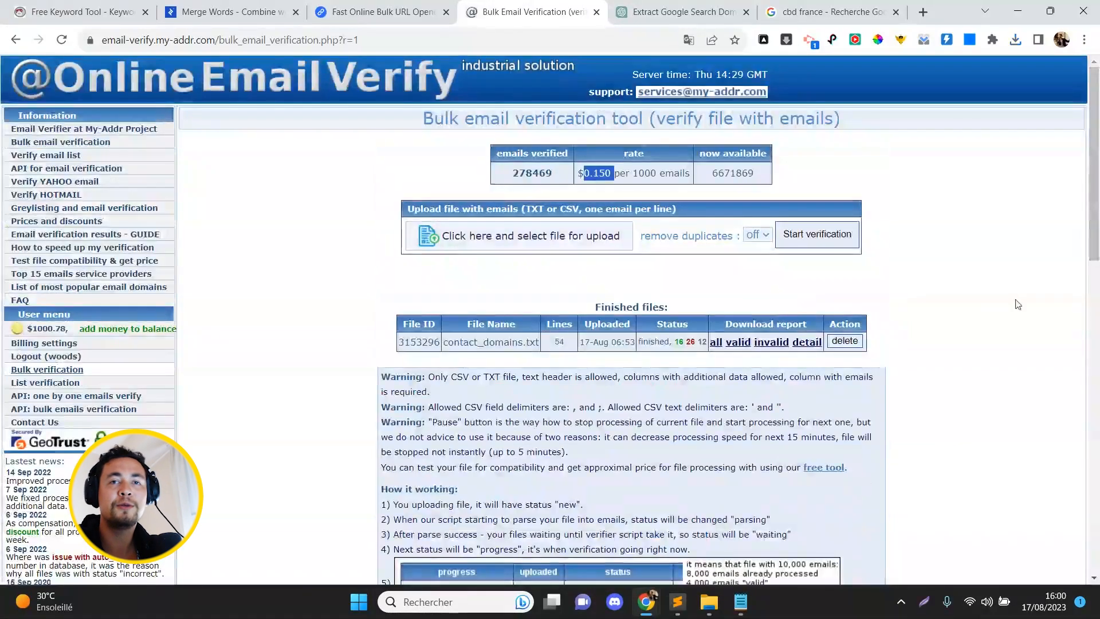
{"action": "double_click", "coordinate": [46, 330]}
{"action": "left_click", "coordinate": [46, 330]}
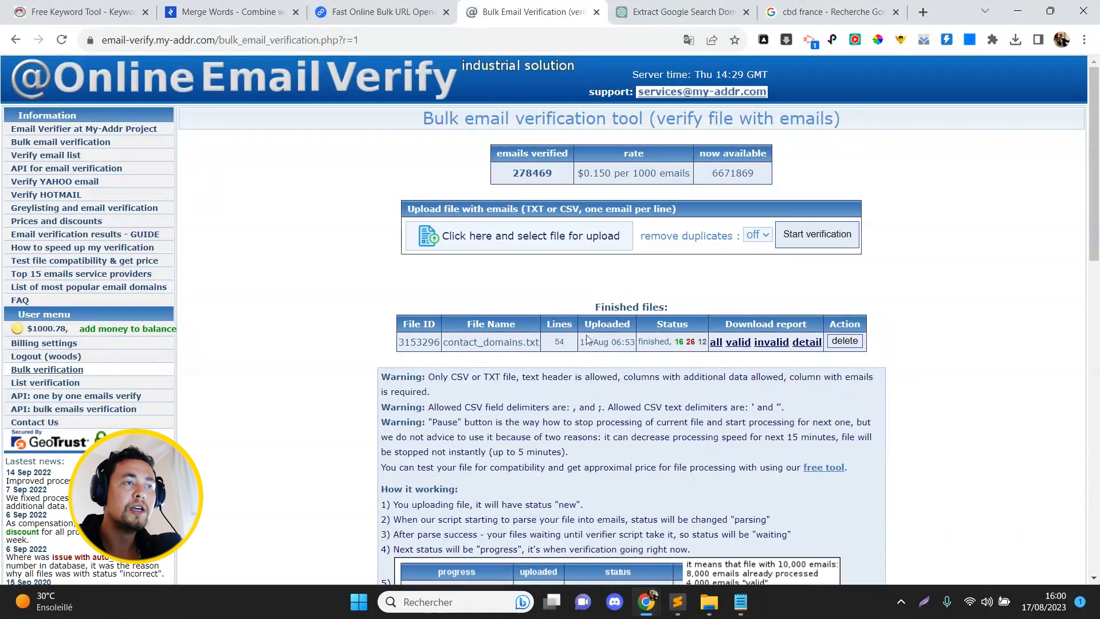
{"action": "double_click", "coordinate": [656, 341]}
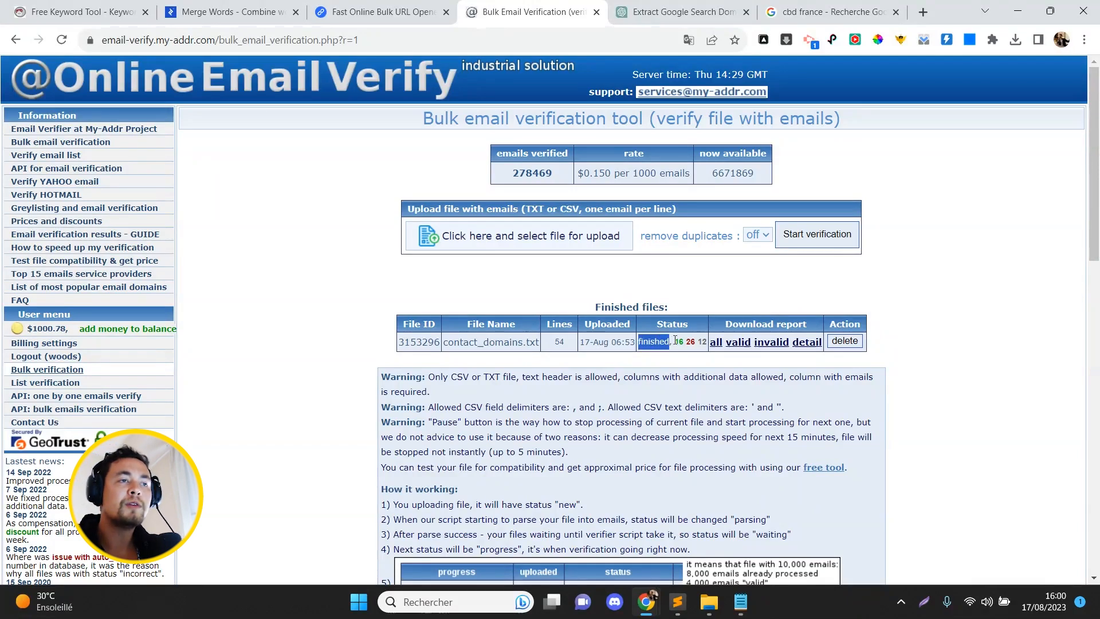
Step: Upload deduplicated_contact_domains.txt to the bulk verification tool and start its verification
{"action": "left_click", "coordinate": [681, 341]}
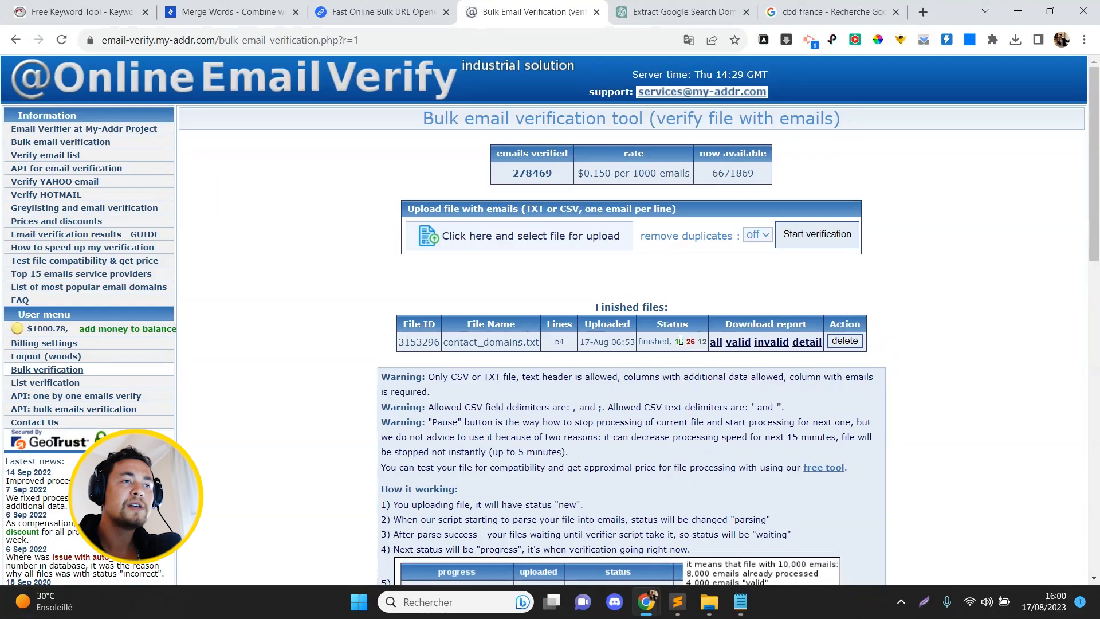
{"action": "double_click", "coordinate": [680, 341]}
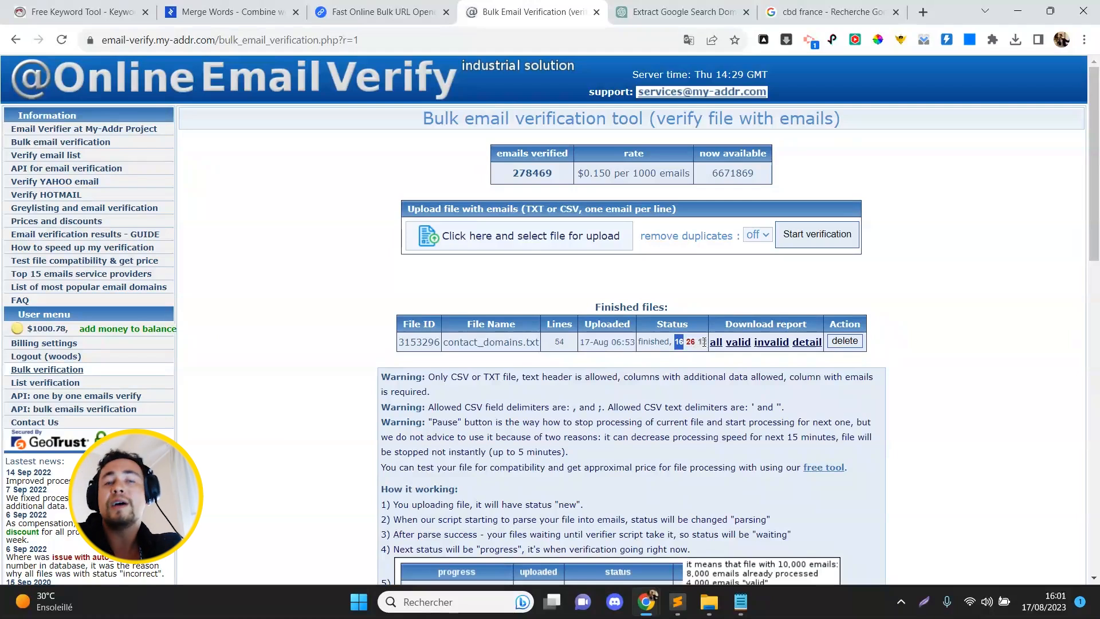
{"action": "left_click", "coordinate": [740, 602]}
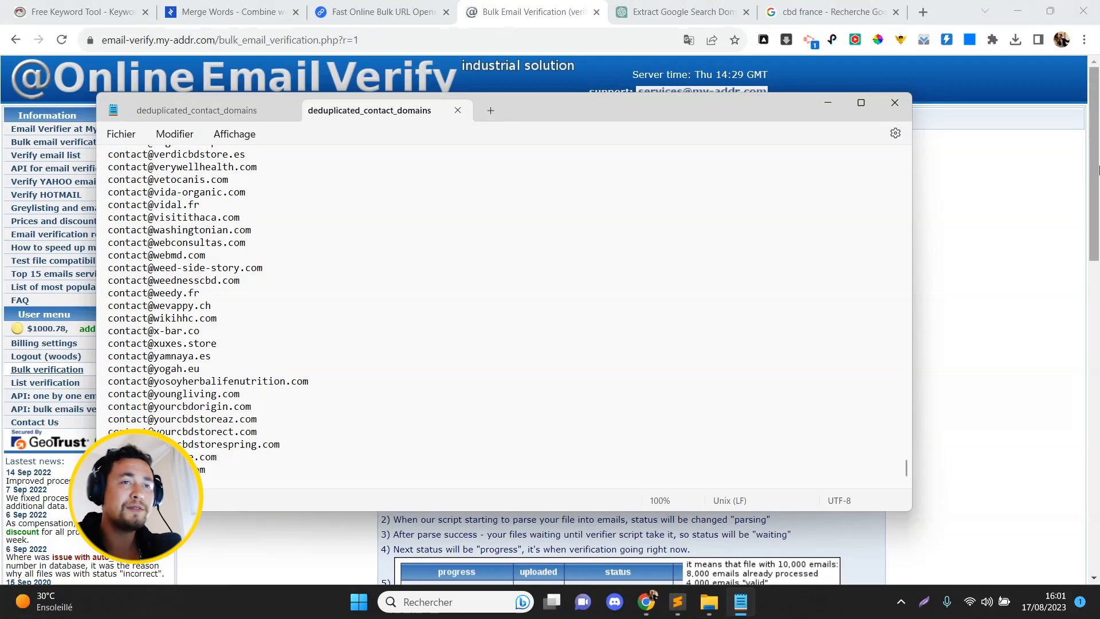
{"action": "left_click", "coordinate": [1097, 169]}
{"action": "left_click", "coordinate": [551, 241]}
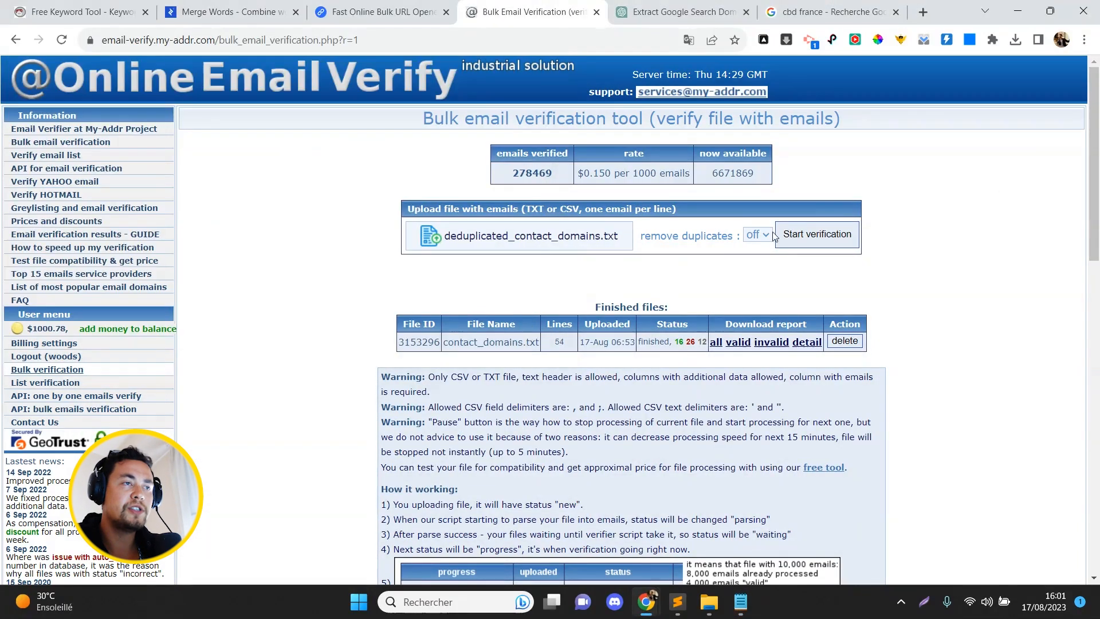
{"action": "left_click", "coordinate": [804, 231]}
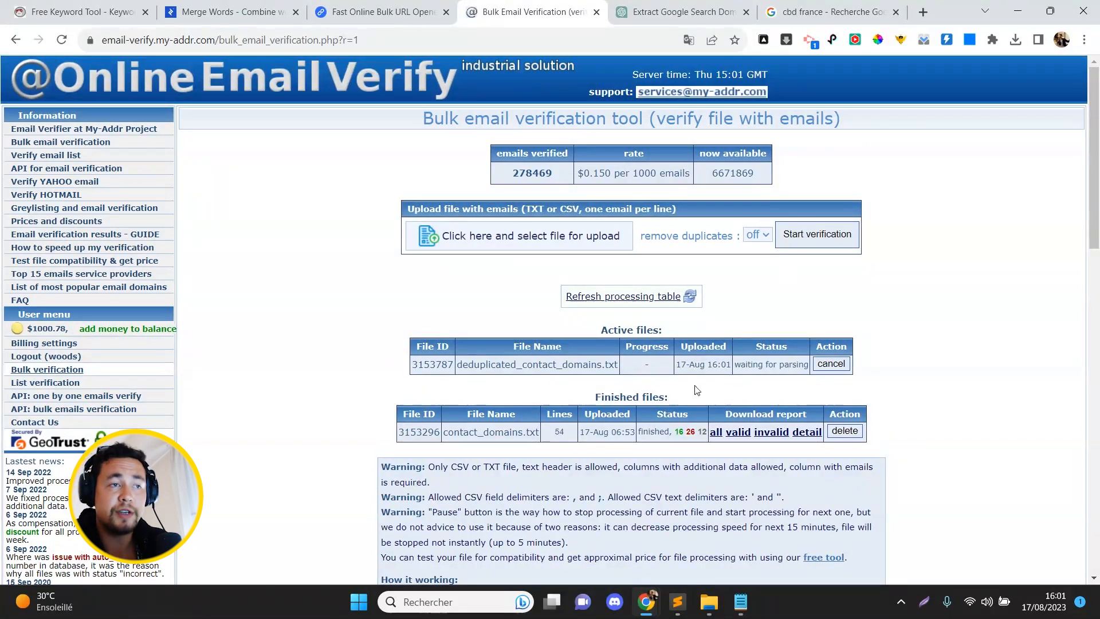
Step: Download and open the valid-address report for contact_domains.txt, dismissing the Office activation wizard
{"action": "left_click", "coordinate": [736, 432]}
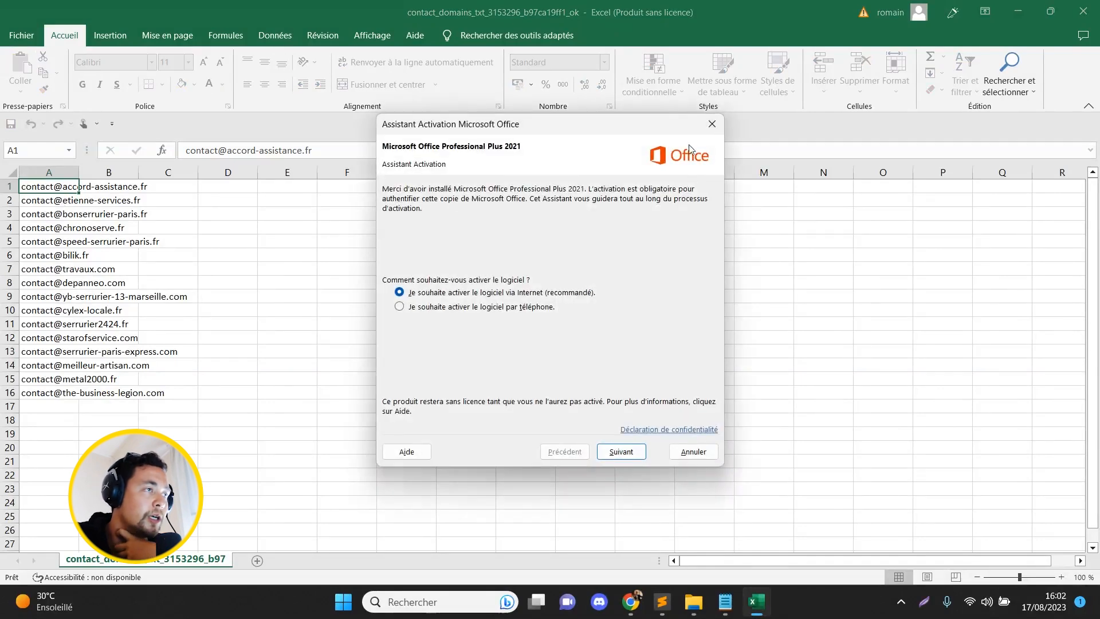
{"action": "left_click", "coordinate": [711, 123]}
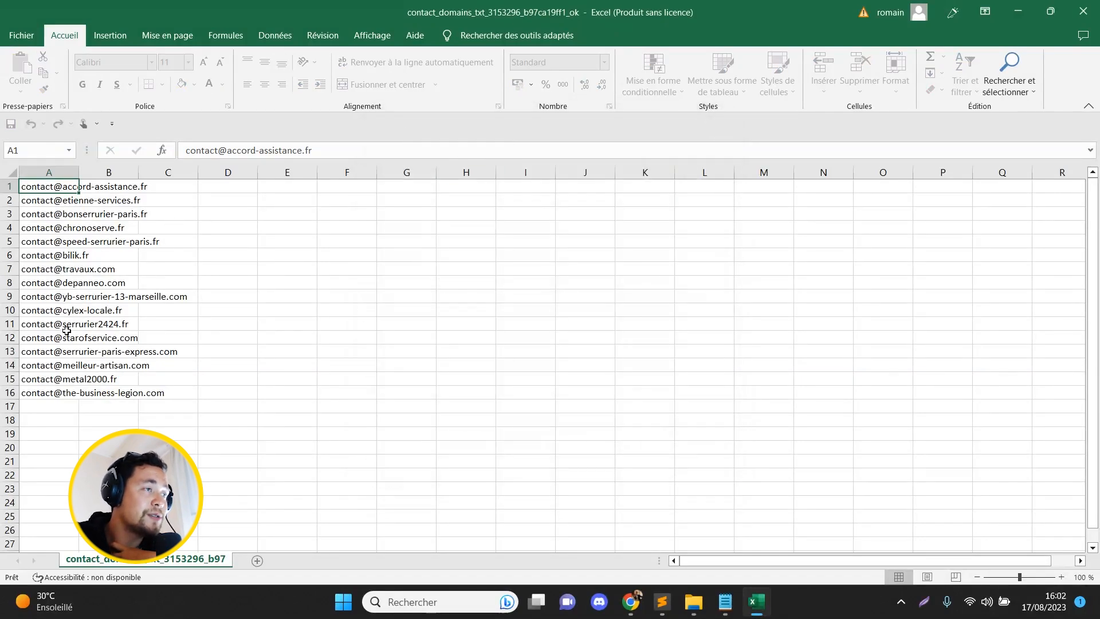
Step: Look through the valid addresses in column A and close the workbook
{"action": "left_click", "coordinate": [54, 312]}
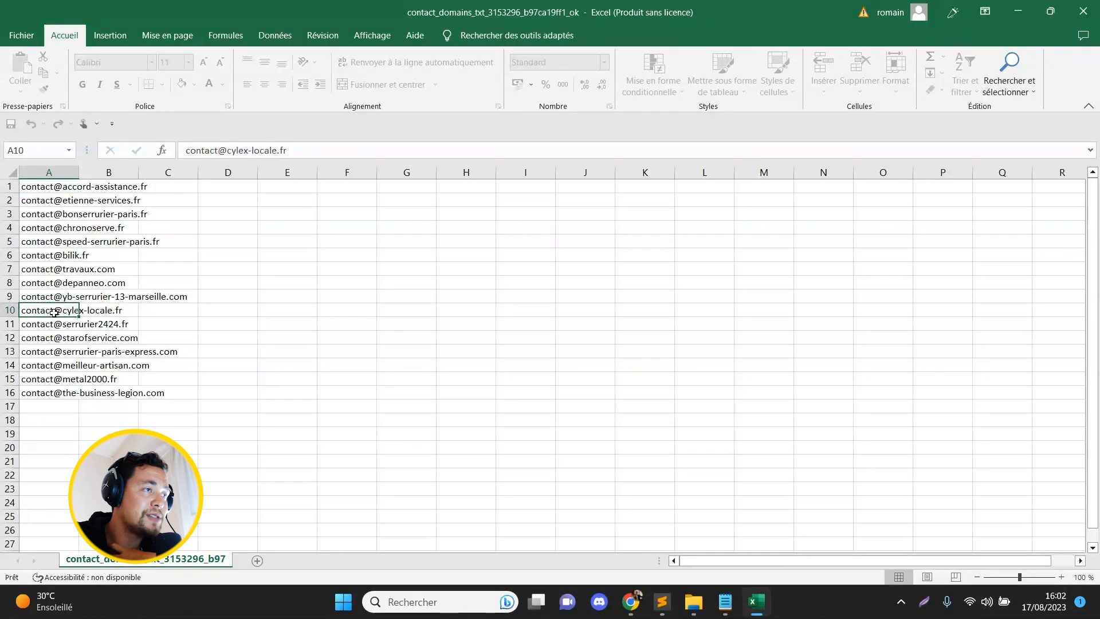
{"action": "left_click", "coordinate": [57, 404]}
{"action": "left_click_drag", "start_coordinate": [57, 404], "coordinate": [62, 296]}
{"action": "left_click", "coordinate": [62, 376]}
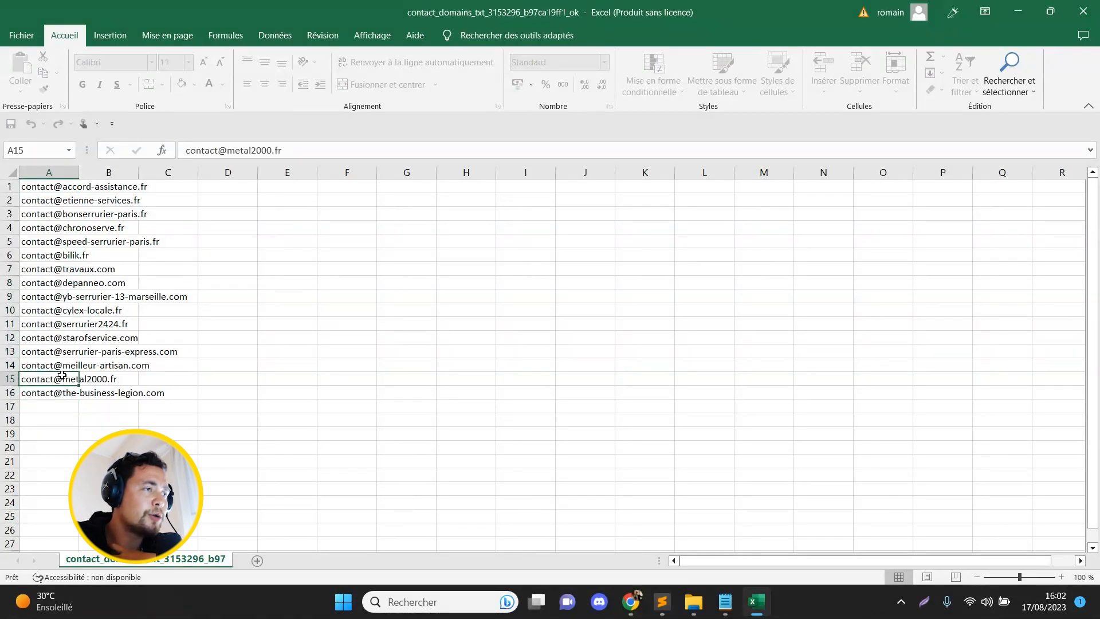
{"action": "left_click", "coordinate": [63, 391]}
{"action": "left_click", "coordinate": [63, 366]}
{"action": "left_click", "coordinate": [63, 379]}
{"action": "left_click", "coordinate": [60, 337]}
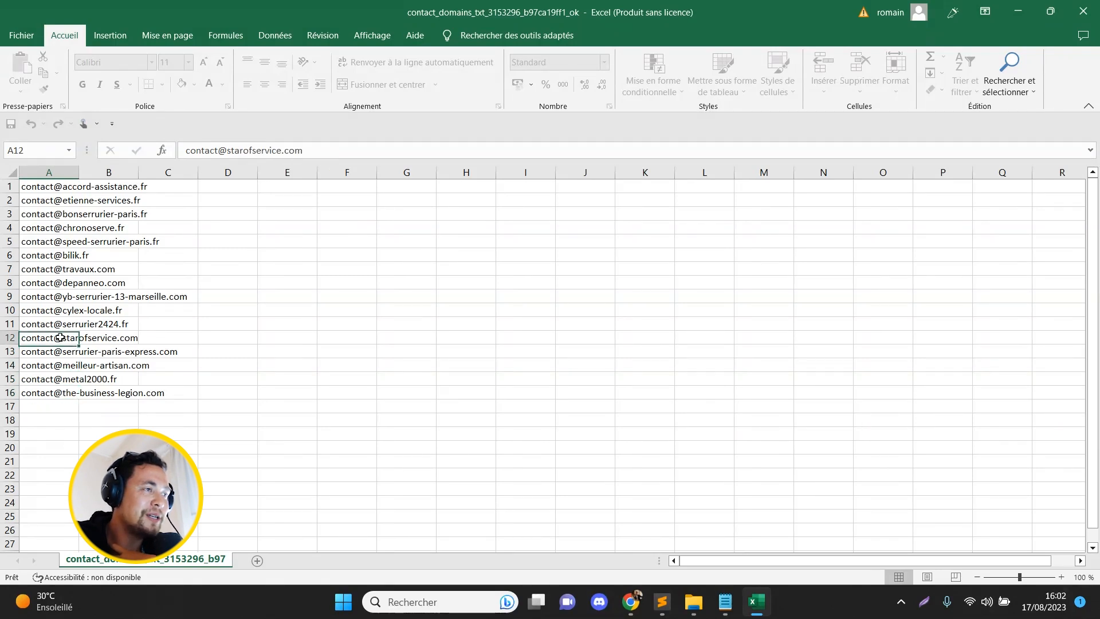
{"action": "key", "text": "Up"}
{"action": "key", "text": "Up"}
{"action": "key", "text": "Up"}
{"action": "key", "text": "Up"}
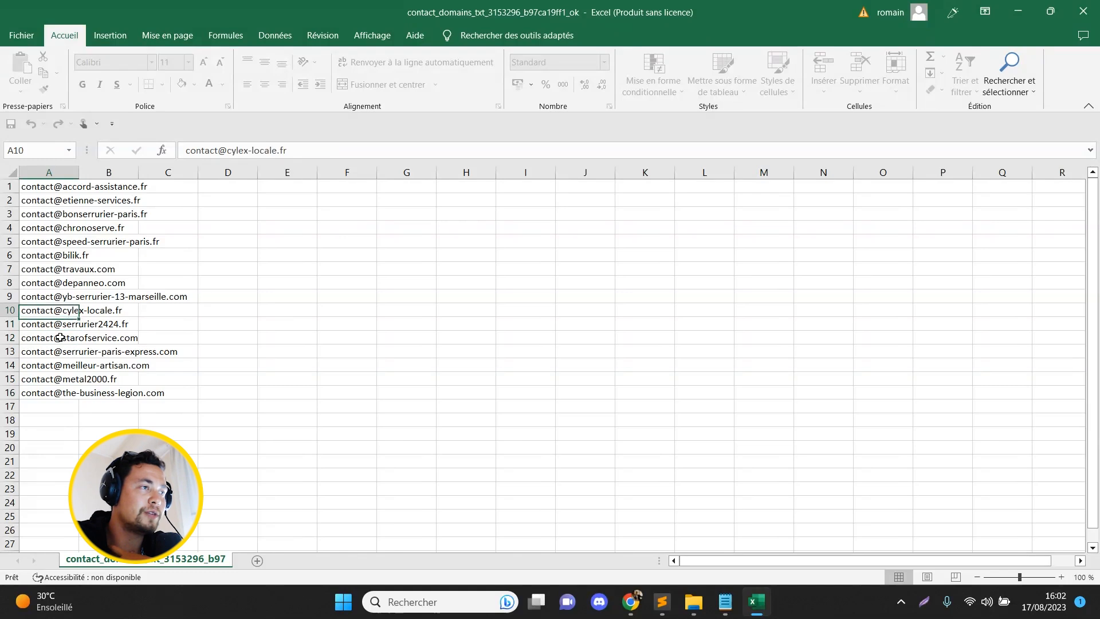
{"action": "key", "text": "Down"}
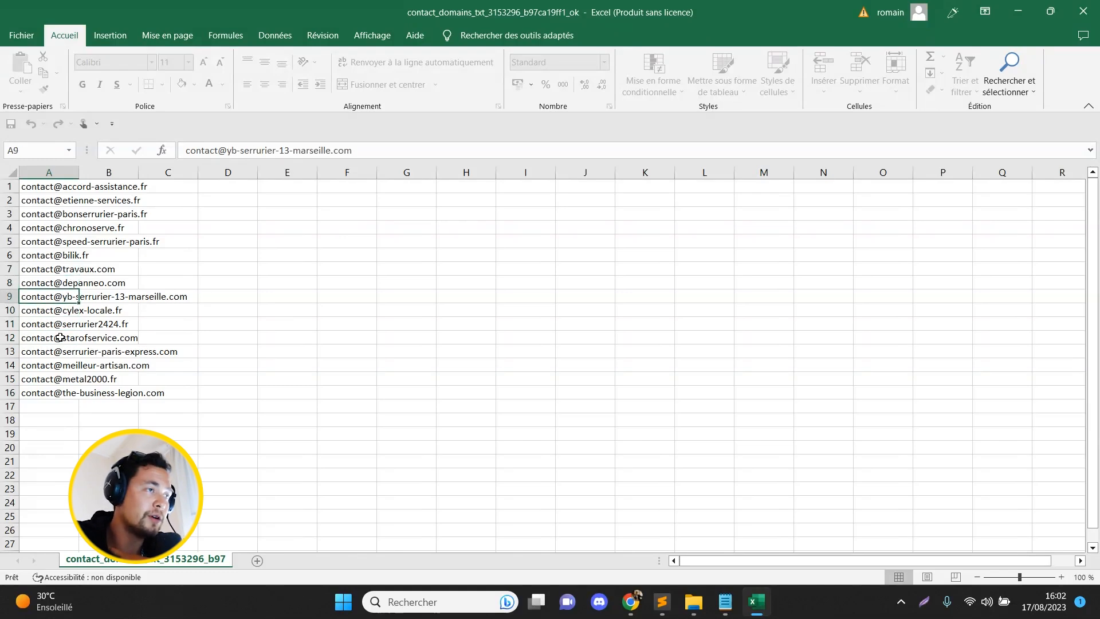
{"action": "key", "text": "Down"}
{"action": "key", "text": "Down"}
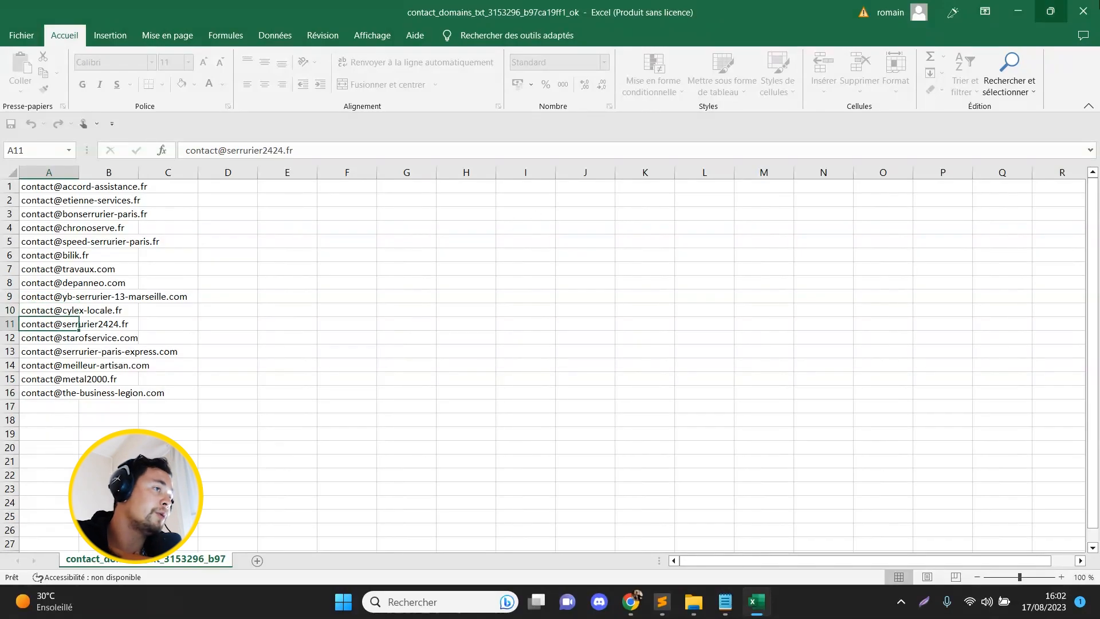
{"action": "key", "text": "alt+F4"}
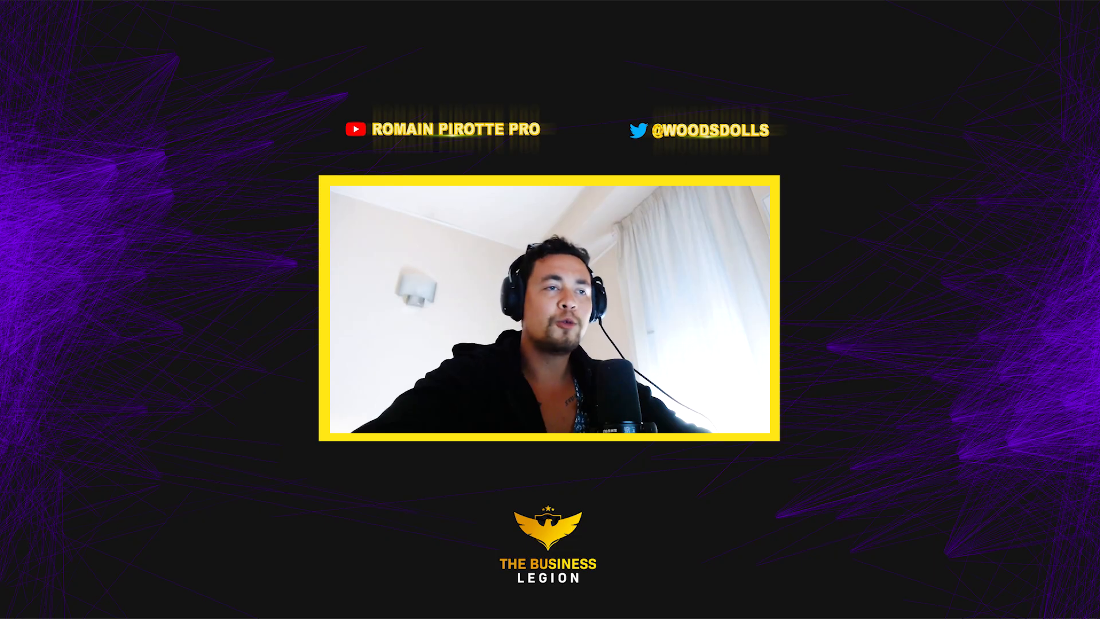
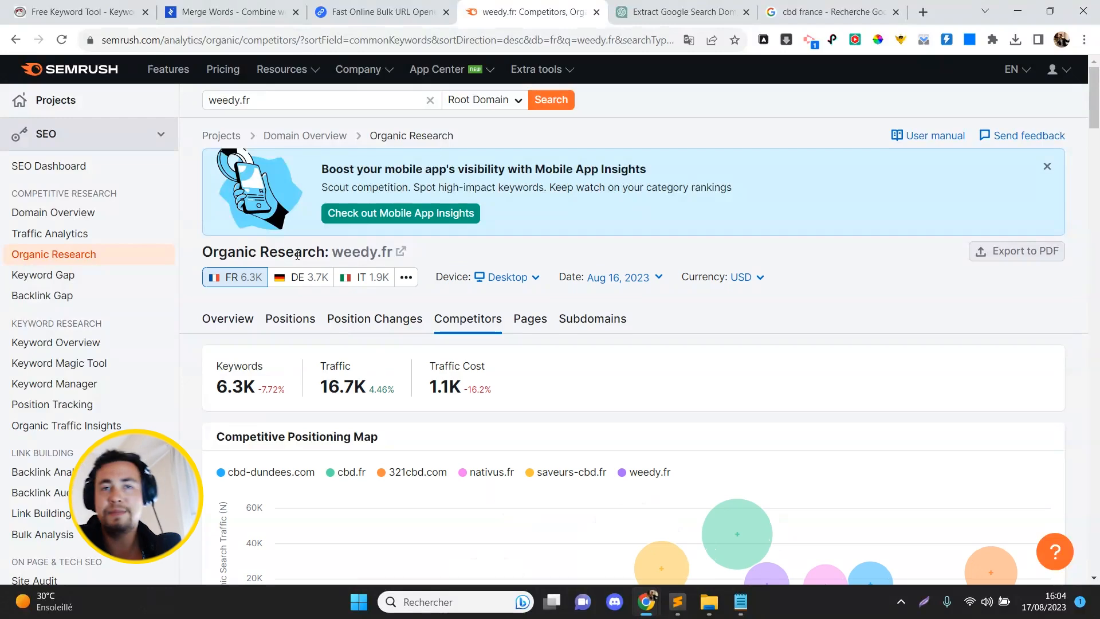
Step: Export all organic competitors of weedy.fr from Semrush as a CSV file
{"action": "scroll", "coordinate": [297, 254], "scroll_direction": "down", "scroll_amount": 8}
{"action": "left_click", "coordinate": [1019, 221]}
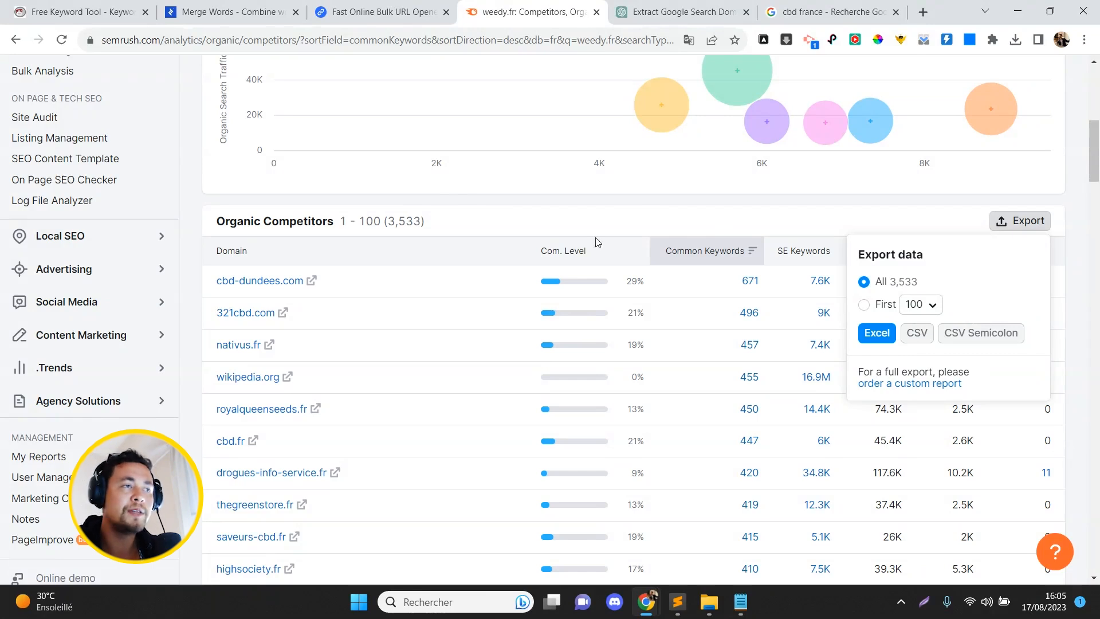
{"action": "left_click", "coordinate": [867, 333]}
Step: Copy the competitor domain cbd-dundees.com and open its French organic competitors report in a new tab
{"action": "left_click_drag", "start_coordinate": [305, 280], "coordinate": [198, 279]}
{"action": "key", "text": "ctrl+c"}
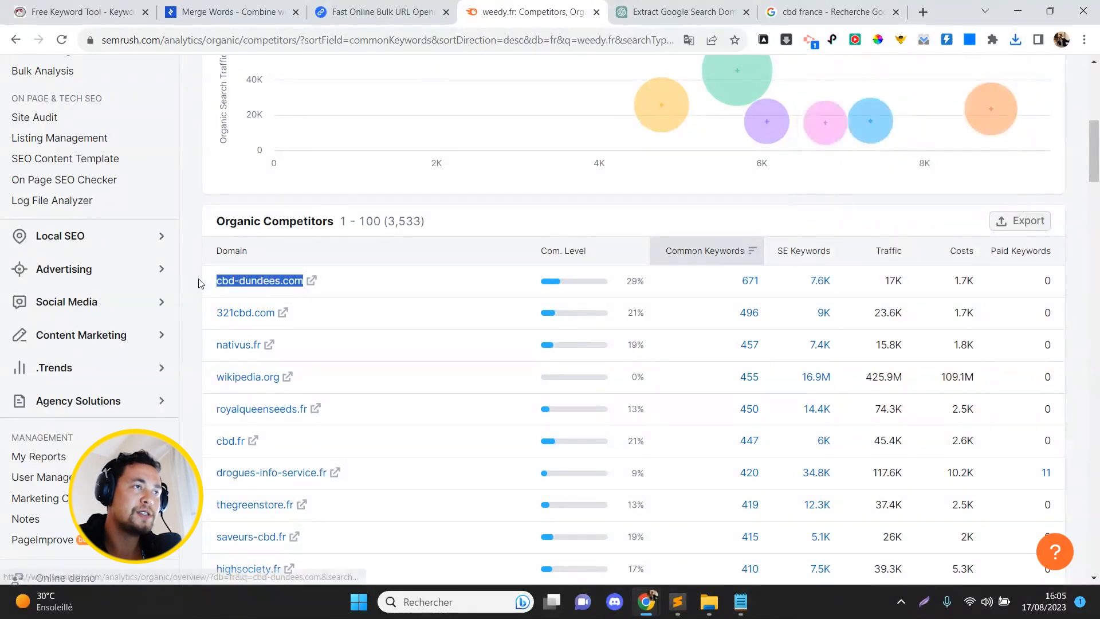
{"action": "key", "text": "ctrl+shift+Tab"}
{"action": "left_click", "coordinate": [509, 7]}
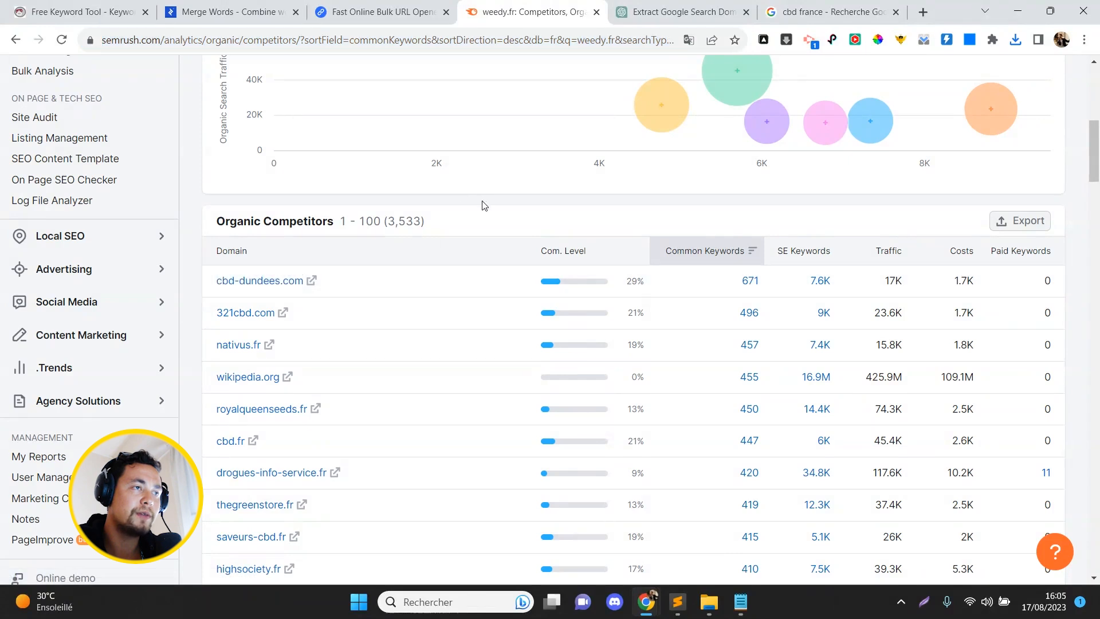
{"action": "left_click", "coordinate": [580, 40]}
{"action": "left_click_drag", "start_coordinate": [578, 39], "coordinate": [616, 37]}
{"action": "key", "text": "ctrl+v"}
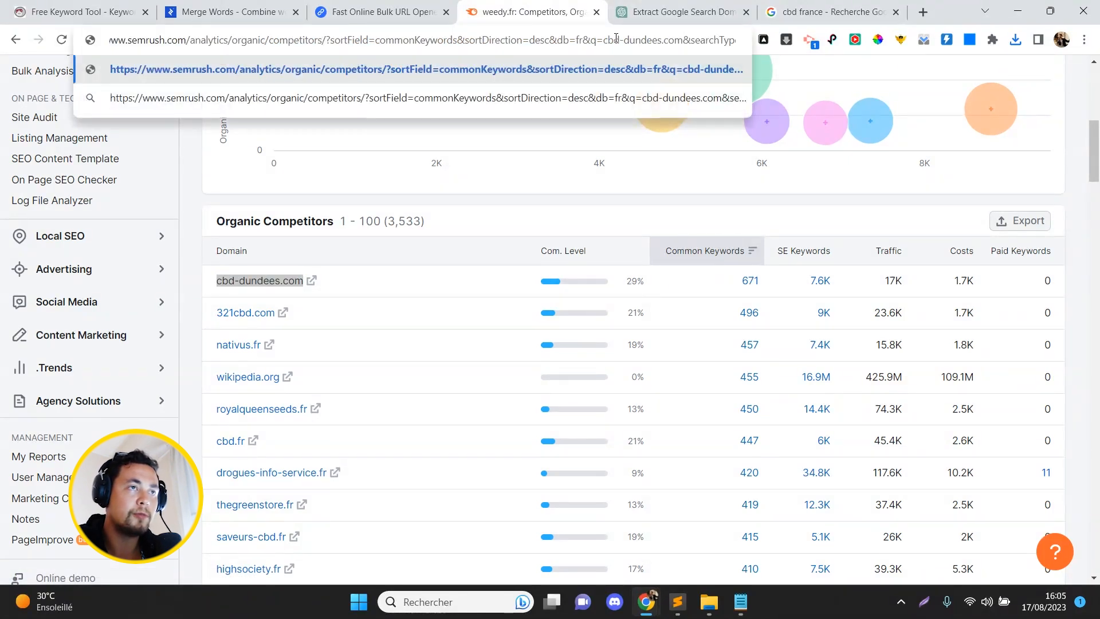
{"action": "key", "text": "alt+Return"}
Step: Copy the domain 321cbd.com from weedy.fr's competitor list and return to the cbd-dundees.com report
{"action": "key", "text": "ctrl+shift+Tab"}
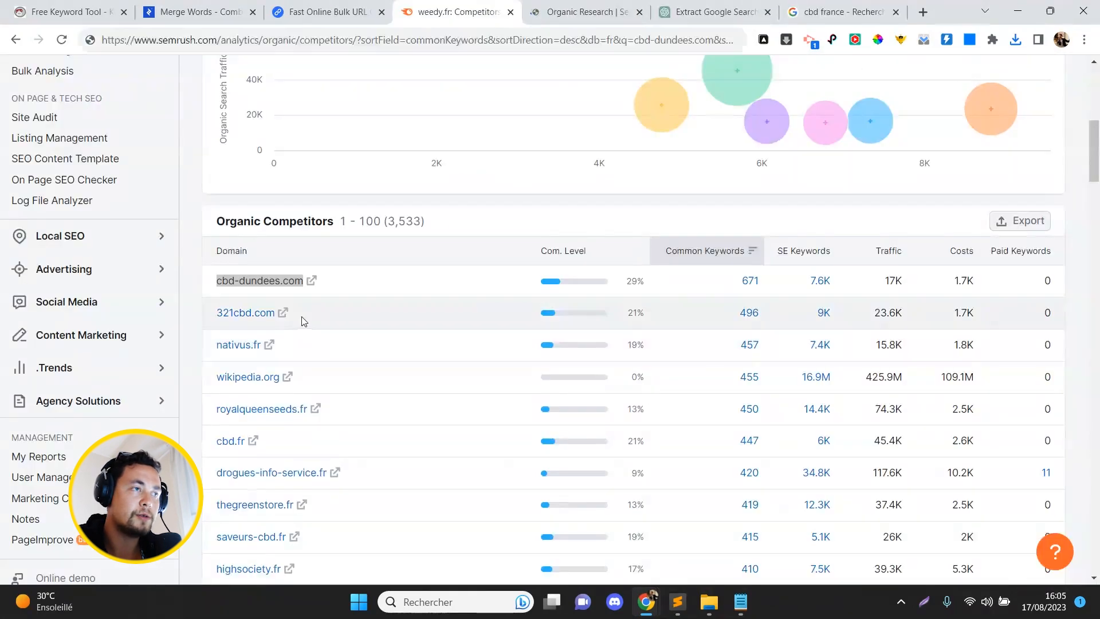
{"action": "left_click_drag", "start_coordinate": [303, 321], "coordinate": [214, 322]}
{"action": "left_click", "coordinate": [612, 6]}
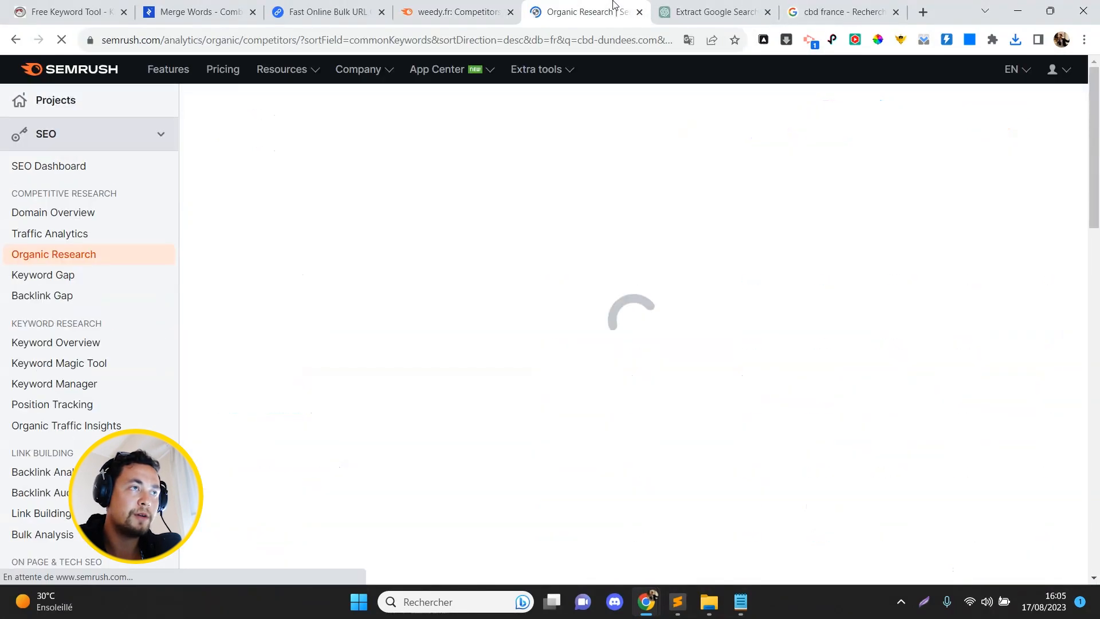
Step: Export all organic competitors of cbd-dundees.com as a CSV file and check the competitor total
{"action": "scroll", "coordinate": [1042, 246], "scroll_direction": "down", "scroll_amount": 8}
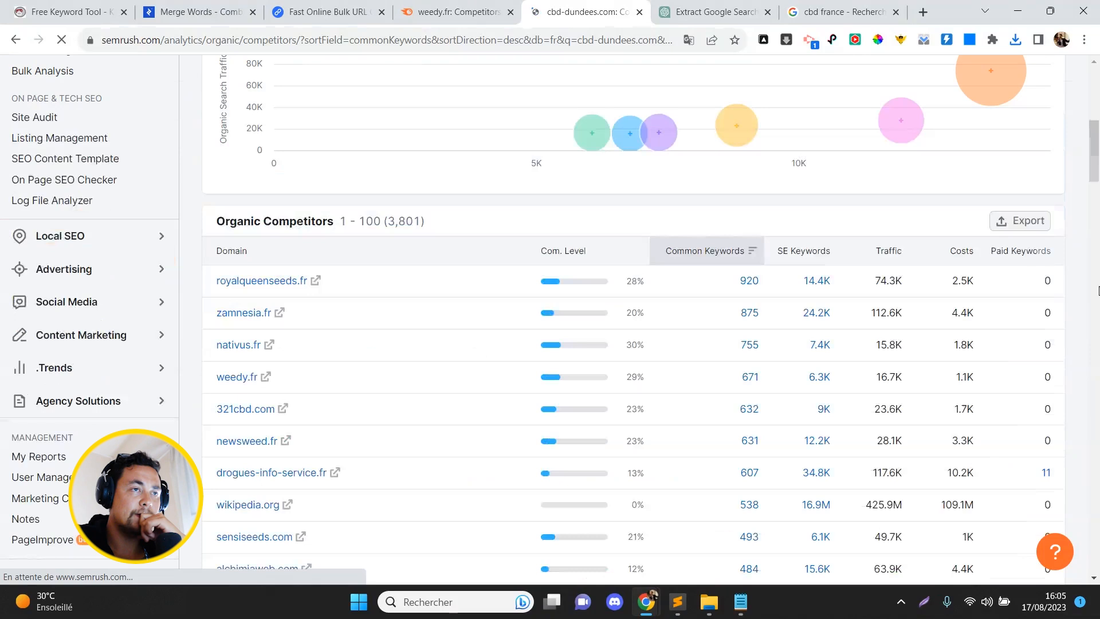
{"action": "left_click", "coordinate": [1021, 223]}
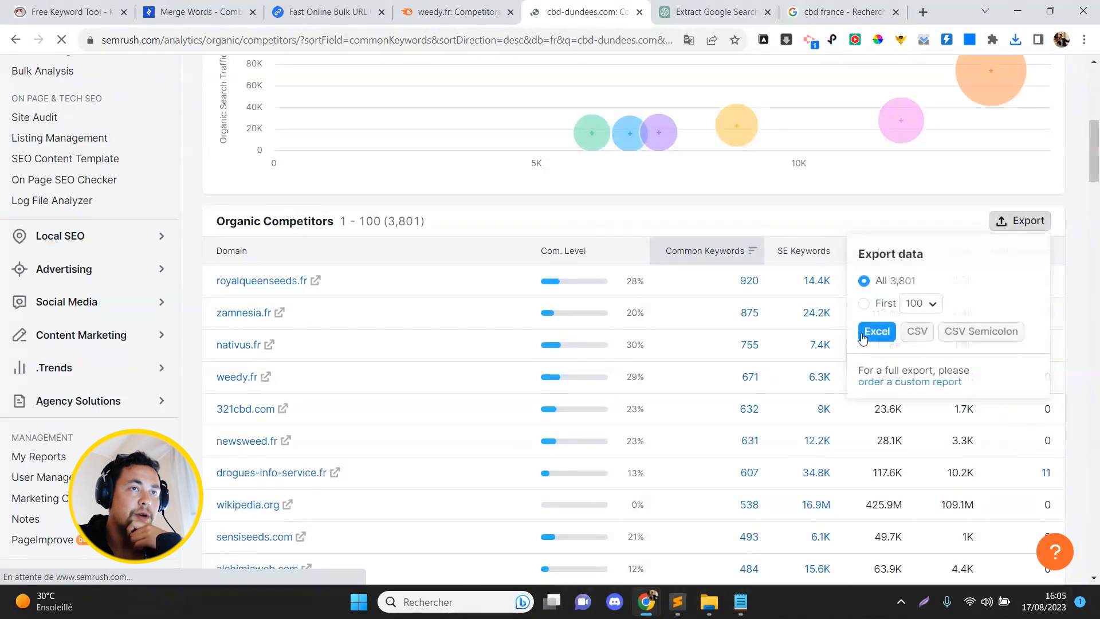
{"action": "left_click", "coordinate": [923, 336]}
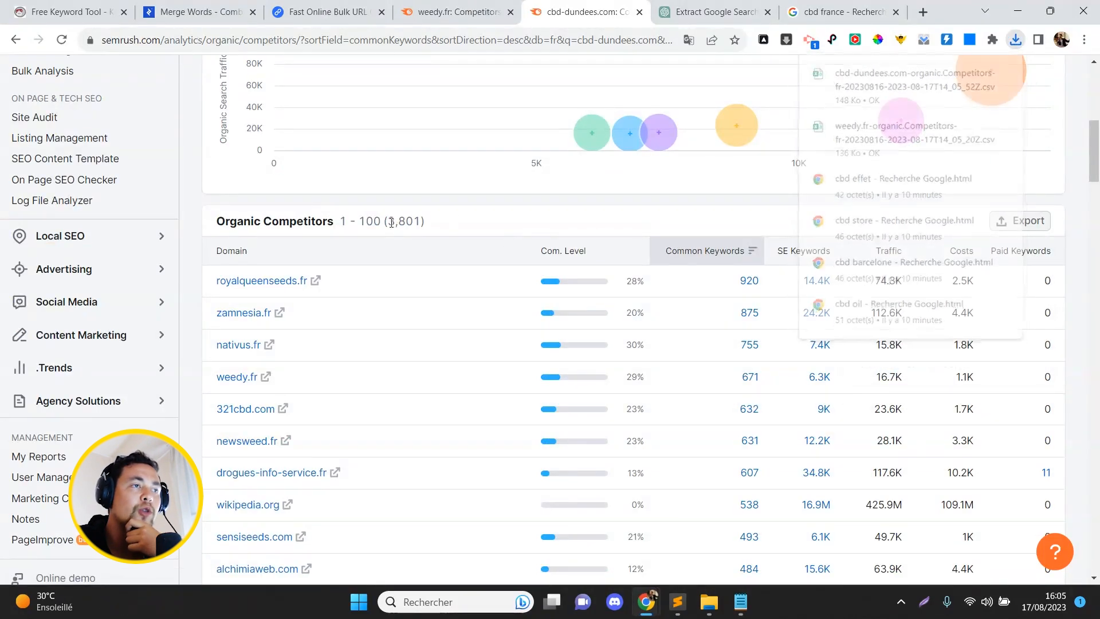
{"action": "left_click_drag", "start_coordinate": [391, 222], "coordinate": [422, 223]}
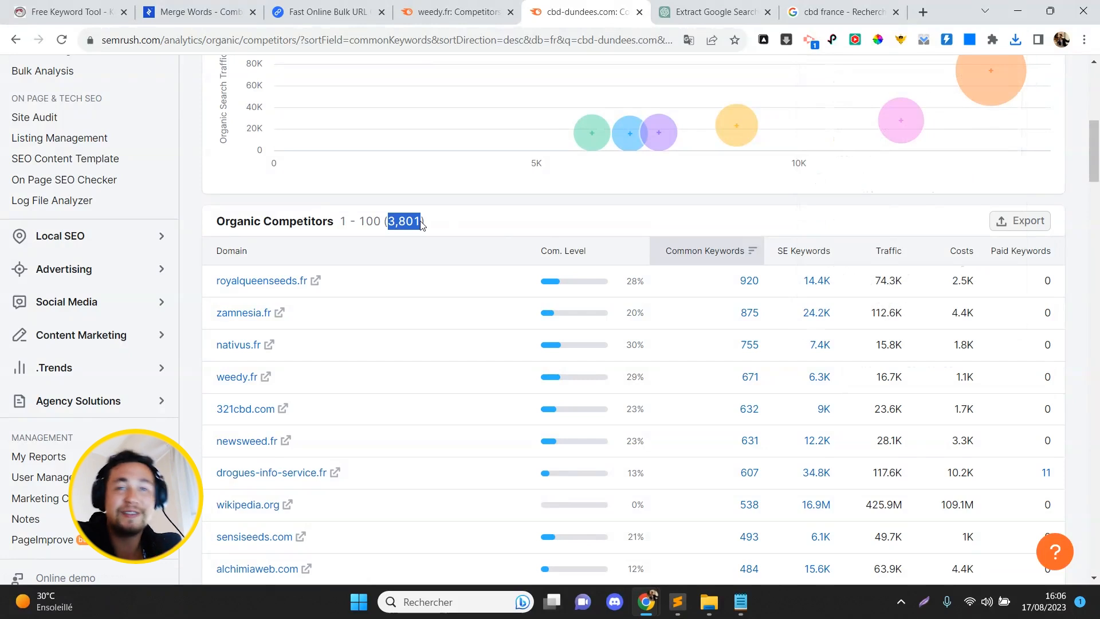
Step: Replace cbd-dundees.com with 321cbd.com in the report's URL and load that domain's competitors report
{"action": "left_click", "coordinate": [587, 40]}
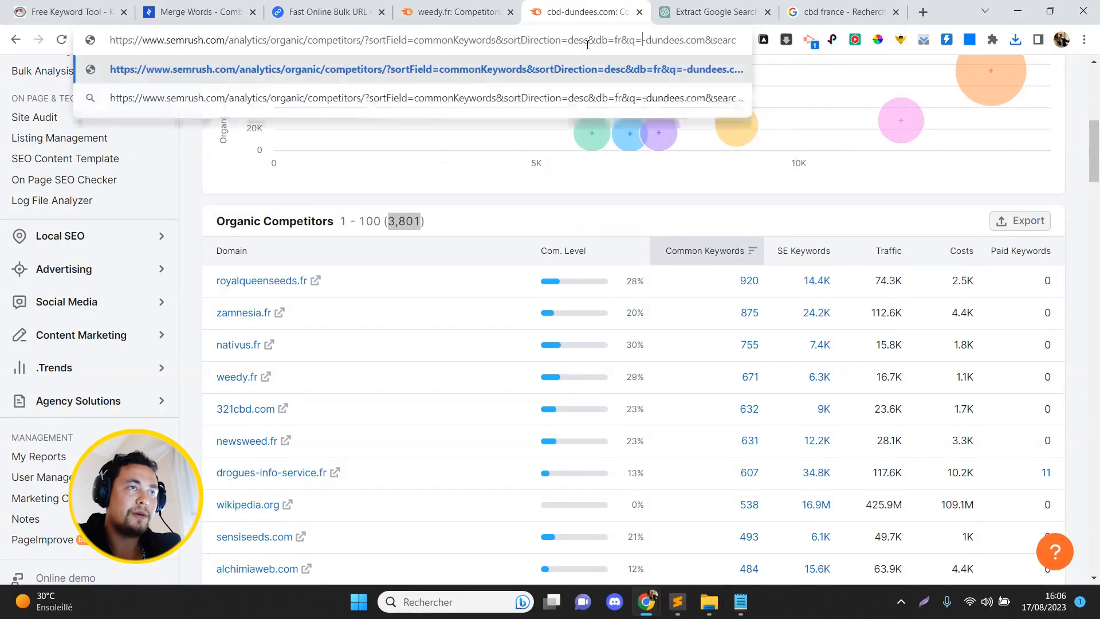
{"action": "key", "text": "Delete"}
{"action": "key", "text": "Delete"}
{"action": "key", "text": "Delete"}
{"action": "key", "text": "Delete"}
{"action": "key", "text": "Delete"}
{"action": "key", "text": "Delete"}
{"action": "key", "text": "Delete"}
{"action": "key", "text": "Delete"}
{"action": "key", "text": "Delete"}
{"action": "key", "text": "Delete"}
{"action": "key", "text": "Delete"}
{"action": "key", "text": "Delete"}
{"action": "key", "text": "Delete"}
{"action": "type", "text": "321cbd.c"}
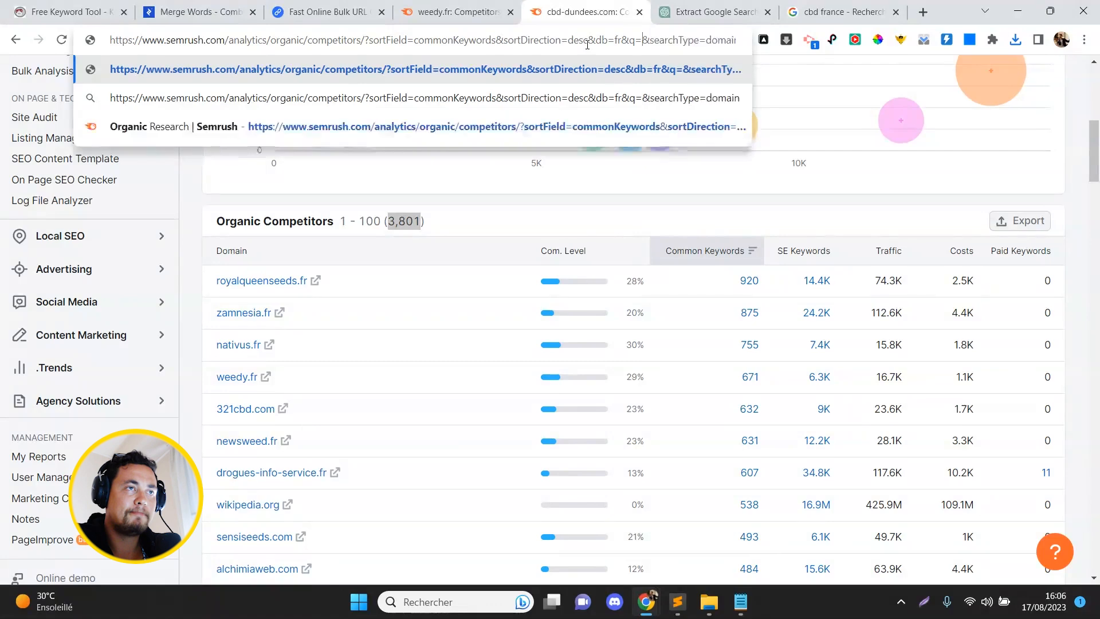
{"action": "key", "text": "Return"}
Step: Copy the domain nativus.fr from weedy.fr's competitor list and return to the 321cbd.com report
{"action": "left_click", "coordinate": [465, 7]}
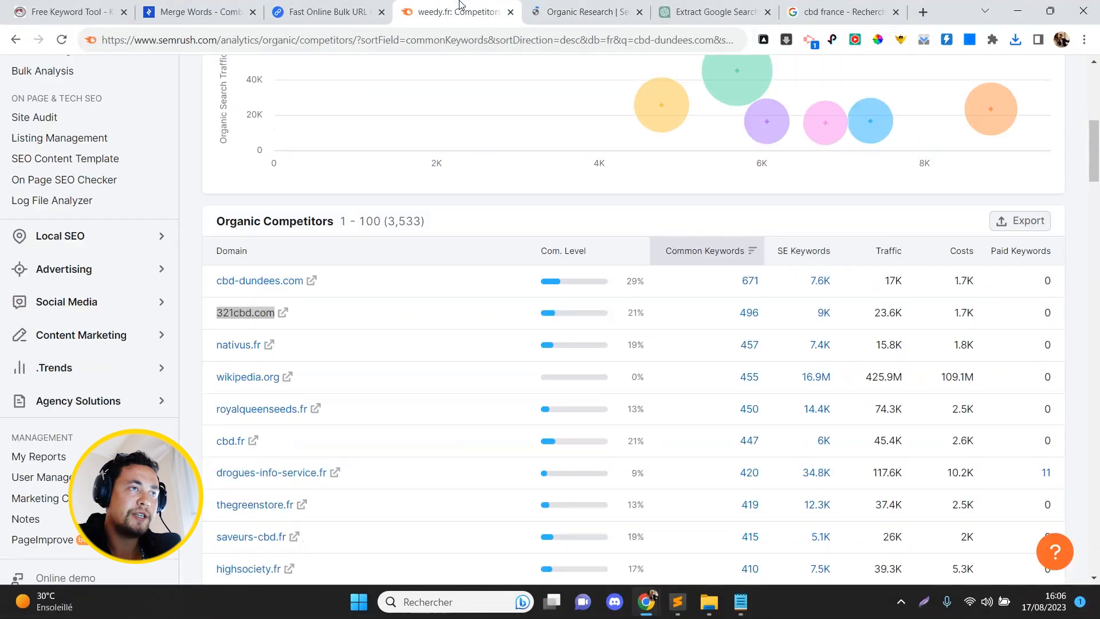
{"action": "left_click_drag", "start_coordinate": [262, 344], "coordinate": [195, 343]}
{"action": "left_click", "coordinate": [196, 345]}
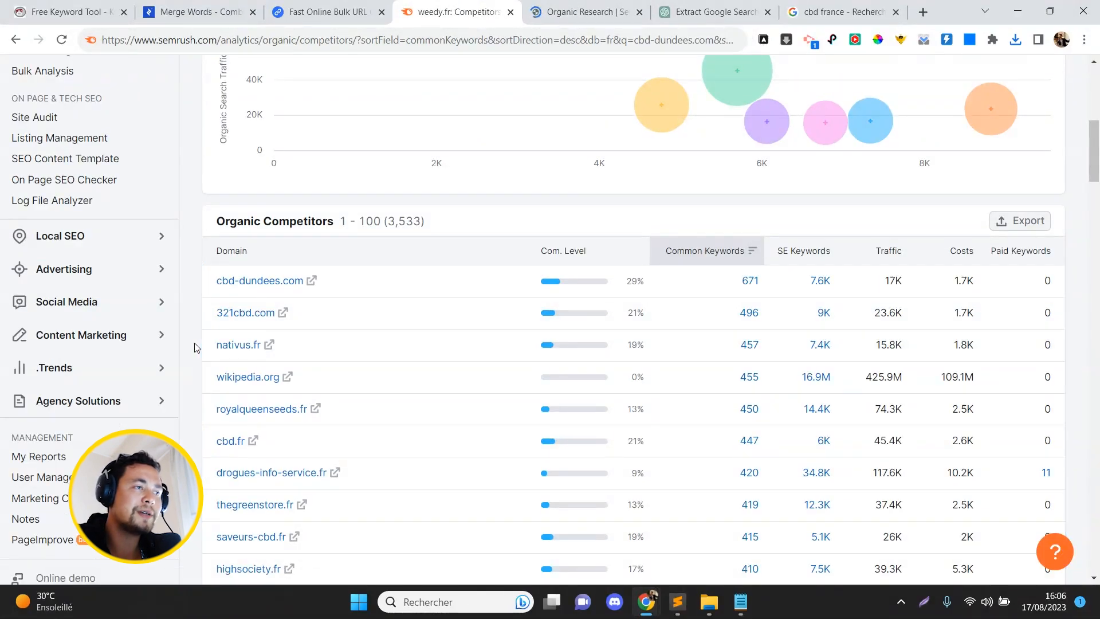
{"action": "left_click", "coordinate": [571, 7]}
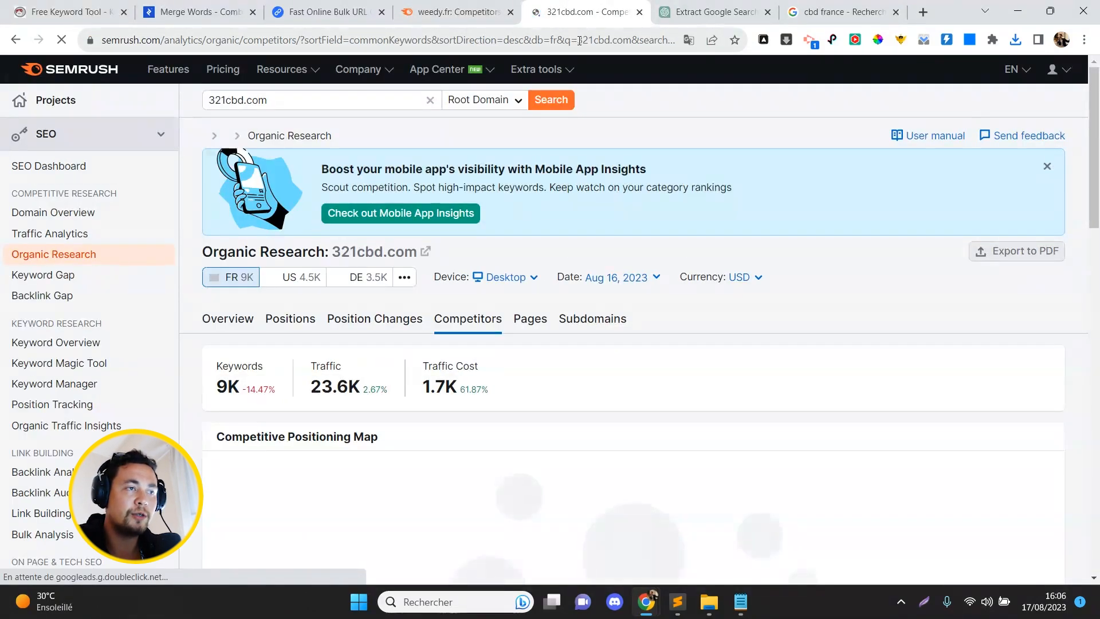
Step: Export all organic competitors of 321cbd.com as a CSV file
{"action": "scroll", "coordinate": [1081, 338], "scroll_direction": "down", "scroll_amount": 9}
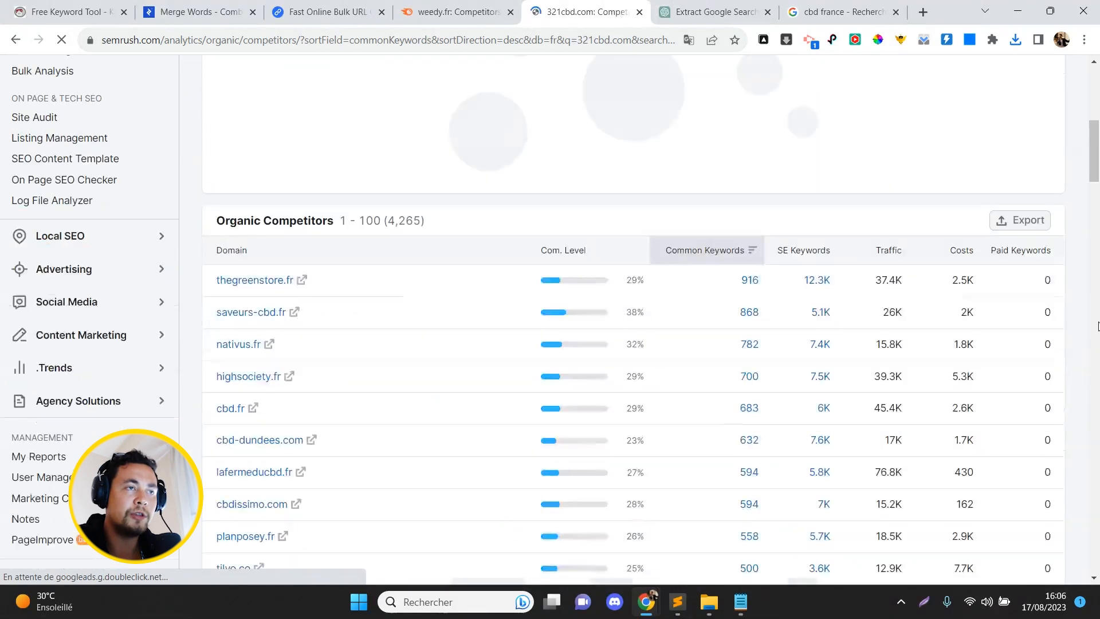
{"action": "left_click", "coordinate": [1018, 221]}
{"action": "left_click", "coordinate": [916, 333]}
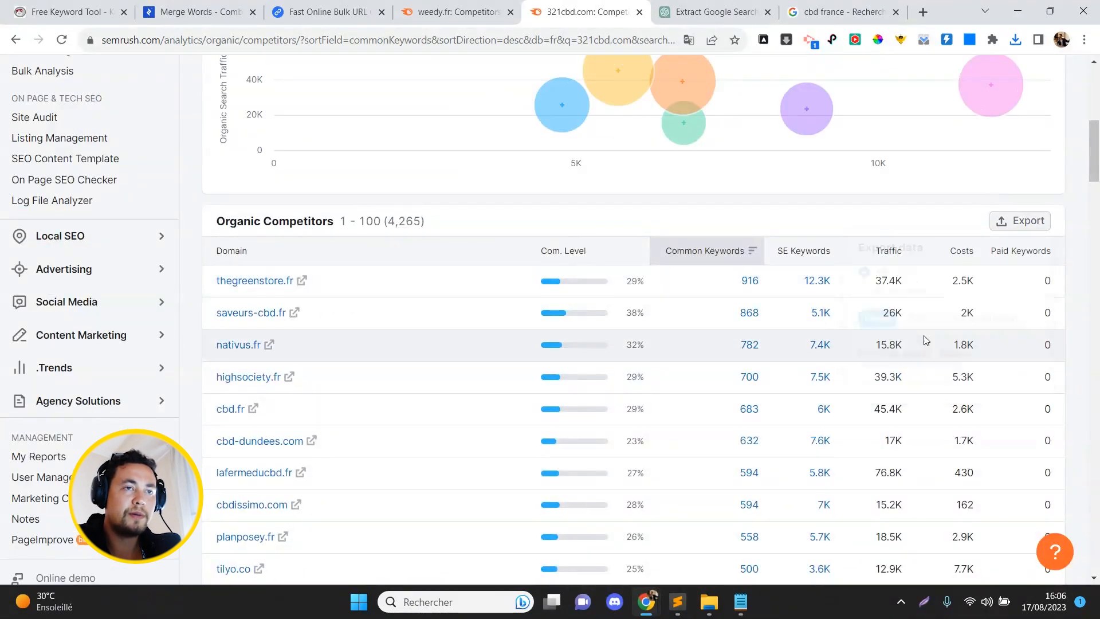
Step: Replace 321cbd.com with nativus.fr in the report's URL and load that domain's competitors report
{"action": "double_click", "coordinate": [628, 40]}
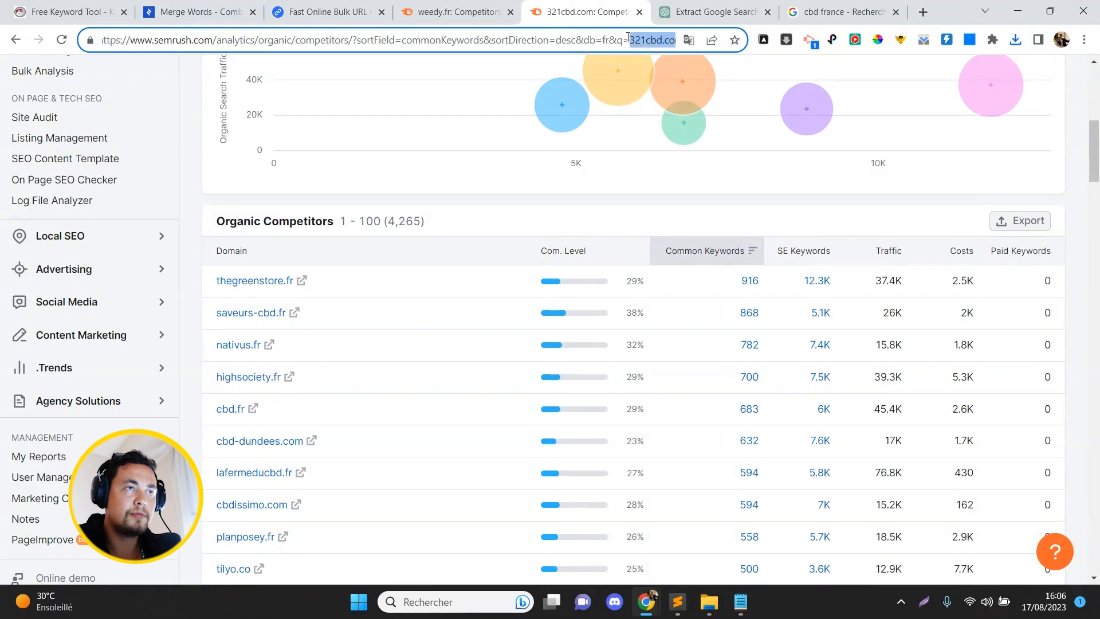
{"action": "type", "text": "nativus.fr&searchTy"}
{"action": "key", "text": "Return"}
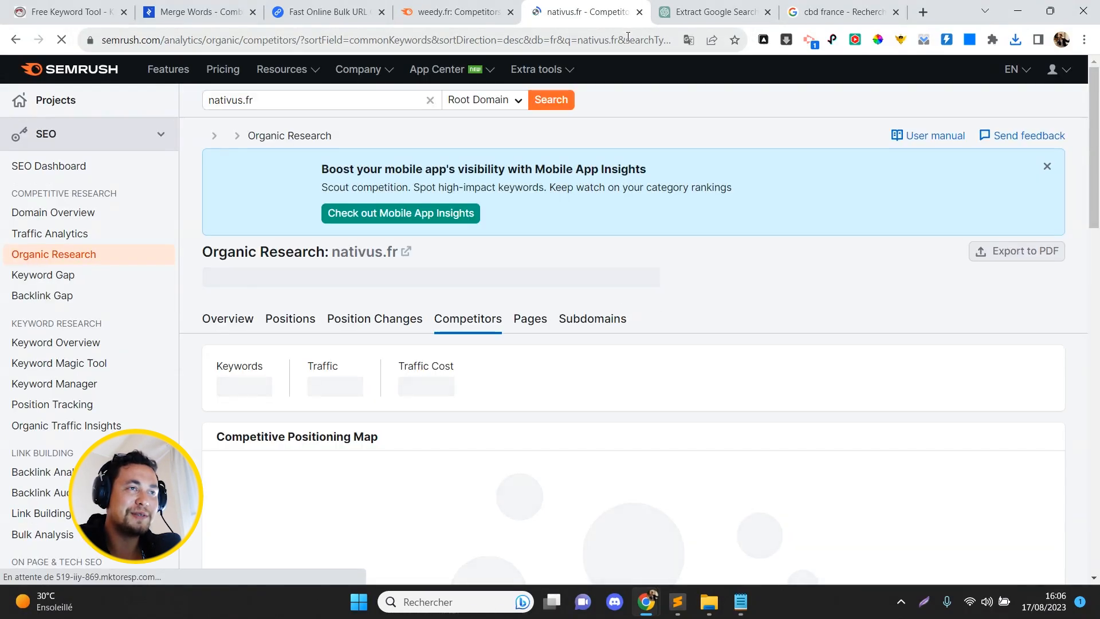
{"action": "left_click", "coordinate": [1097, 325]}
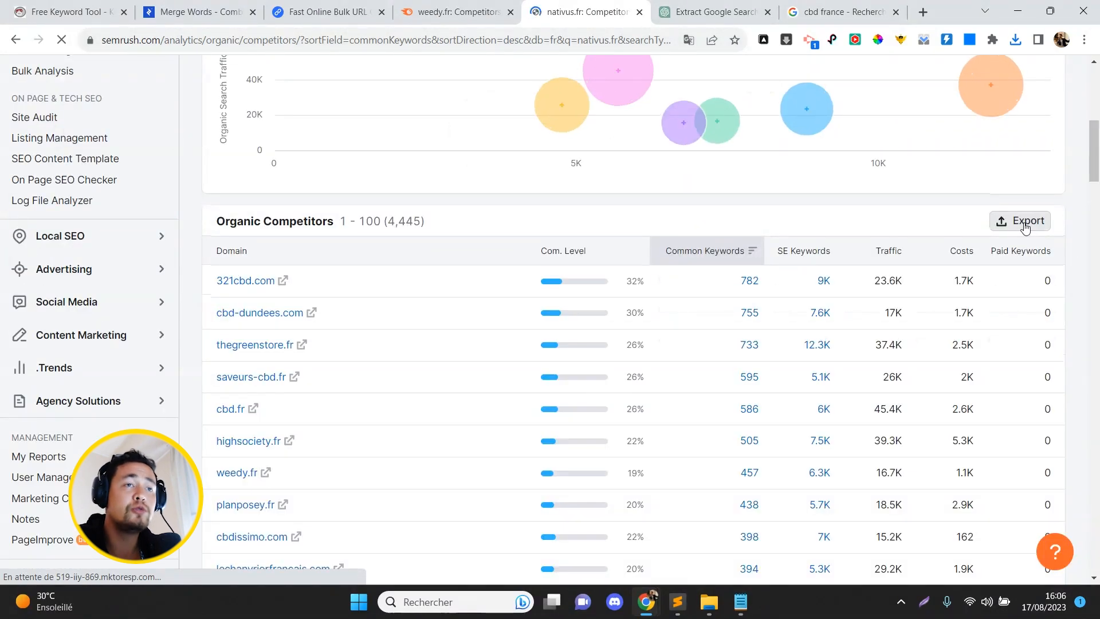
Step: Export all organic competitors of nativus.fr as a CSV file
{"action": "left_click", "coordinate": [1021, 221]}
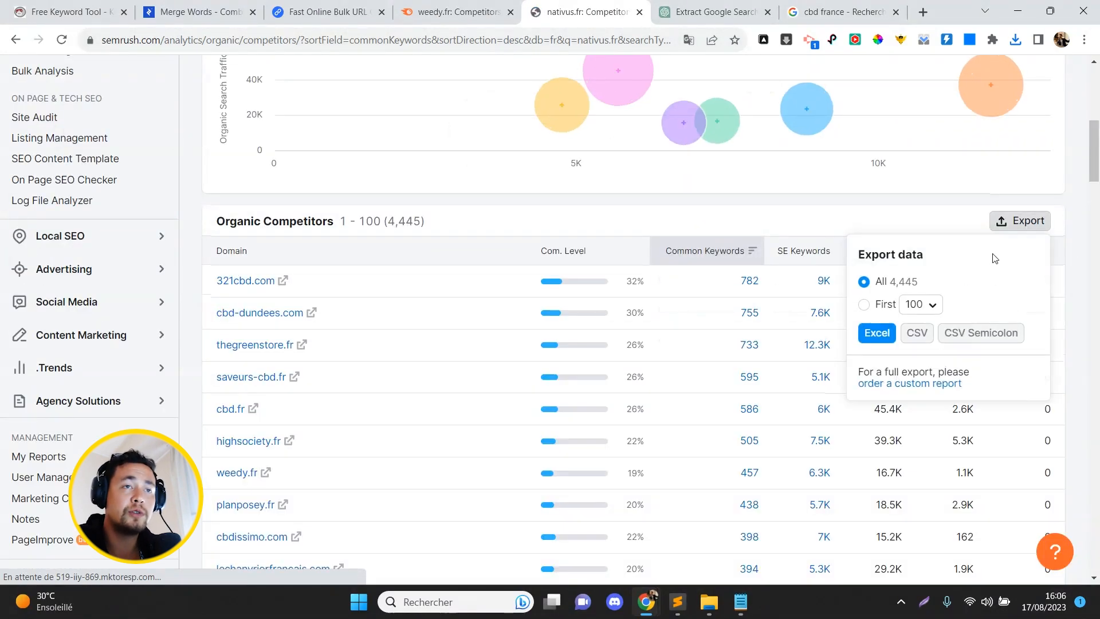
{"action": "left_click", "coordinate": [915, 332]}
Step: Take the domain saveurs-cbd.fr from weedy.fr's competitor list, load its competitors report in place of nativus.fr, and close the weedy.fr report
{"action": "key", "text": "ctrl+shift+Tab"}
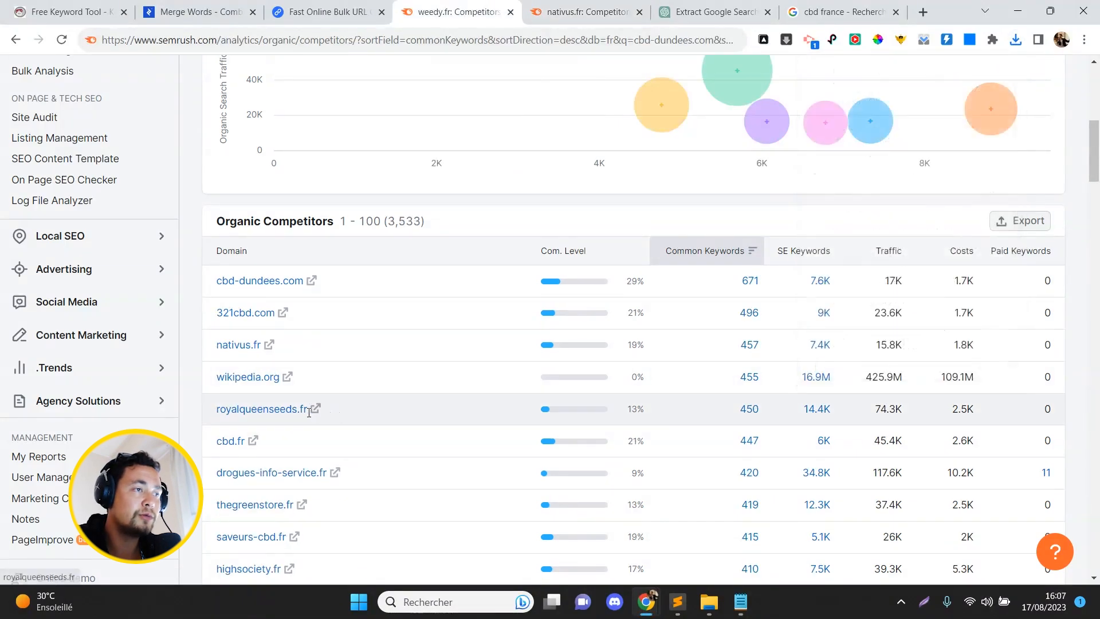
{"action": "left_click_drag", "start_coordinate": [309, 412], "coordinate": [218, 414]}
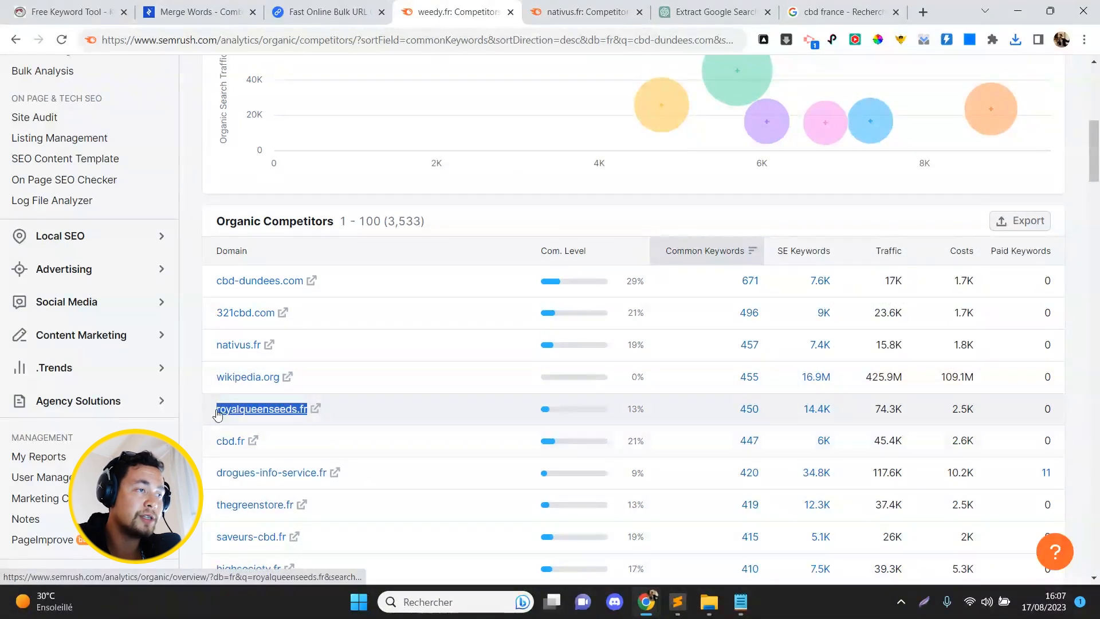
{"action": "left_click_drag", "start_coordinate": [298, 537], "coordinate": [529, 12]}
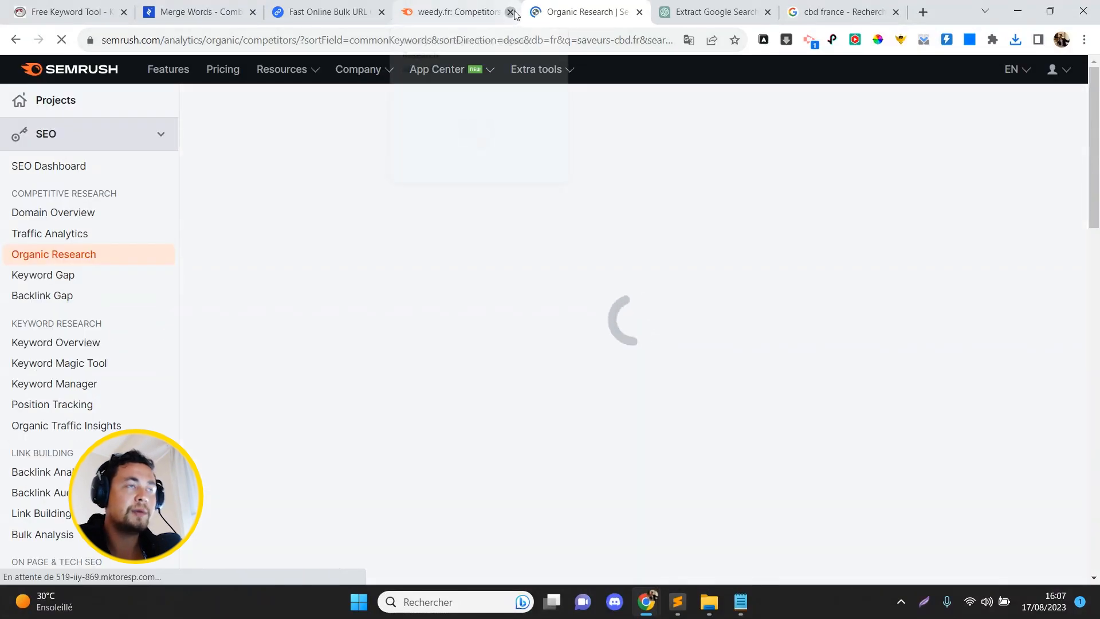
{"action": "left_click", "coordinate": [510, 11]}
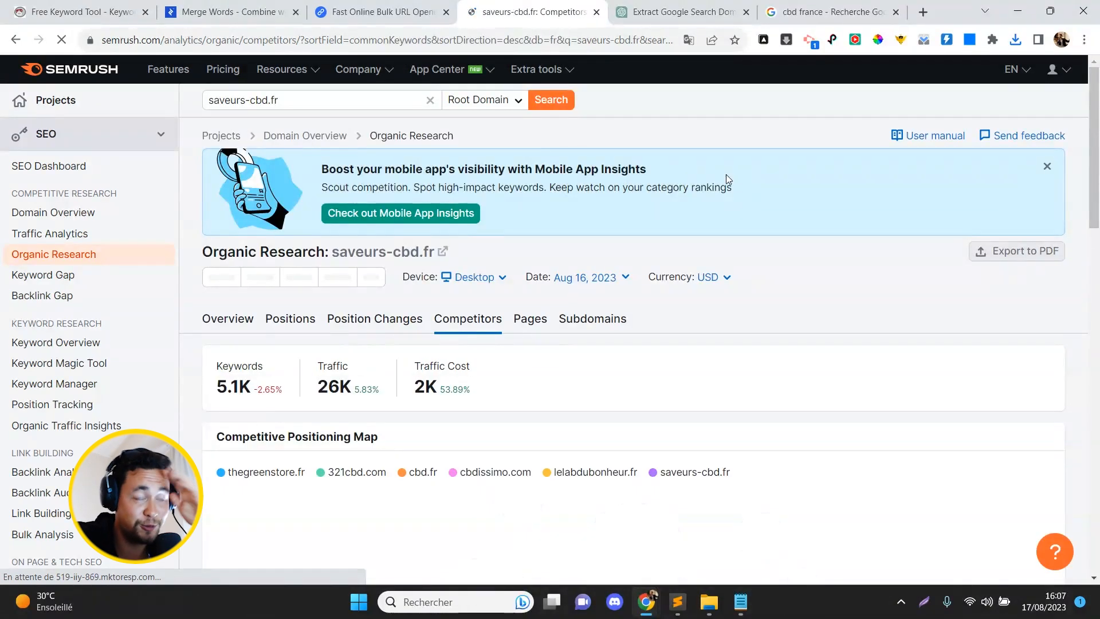
Step: Export all organic competitors of saveurs-cbd.fr as a CSV file
{"action": "scroll", "coordinate": [726, 174], "scroll_direction": "down", "scroll_amount": 6}
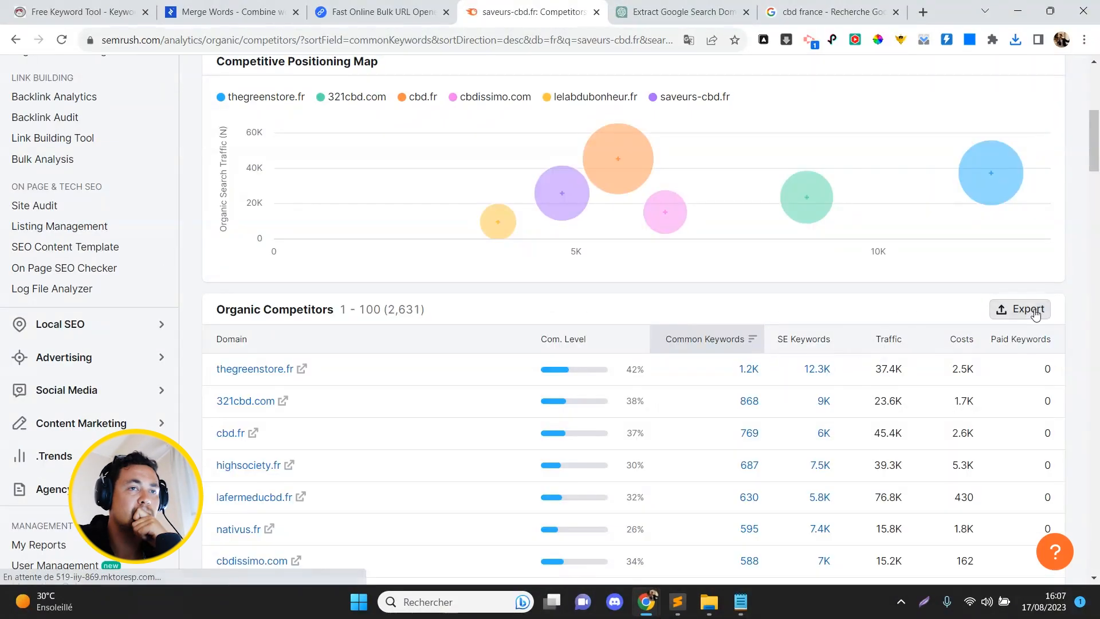
{"action": "left_click", "coordinate": [1028, 309]}
{"action": "left_click", "coordinate": [918, 420]}
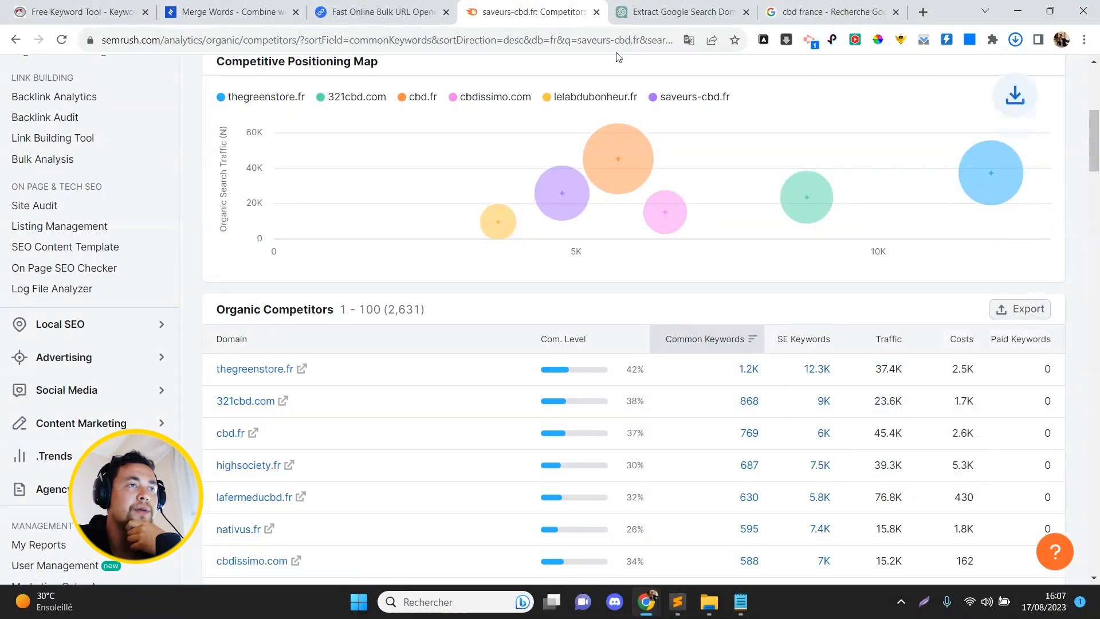
Step: Switch to the ChatGPT conversation and attach the saveurs-cbd.fr, nativus.fr, 321cbd.com, cbd-dundees.com and weedy.fr competitor CSV files to a new message
{"action": "left_click", "coordinate": [652, 6]}
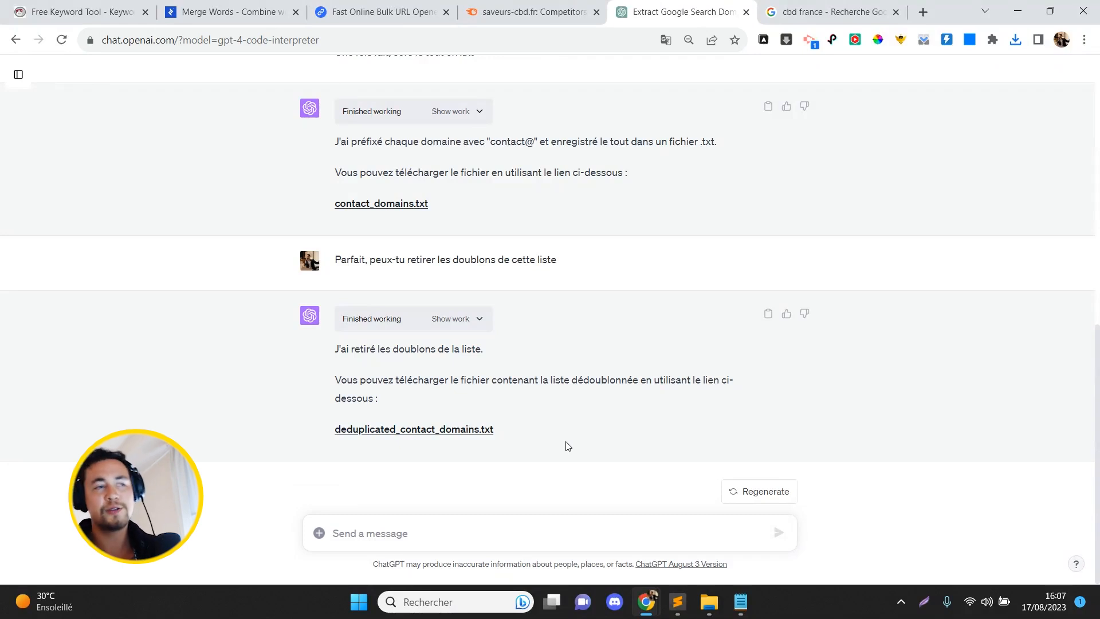
{"action": "left_click", "coordinate": [319, 532]}
{"action": "left_click_drag", "start_coordinate": [458, 229], "coordinate": [246, 155]}
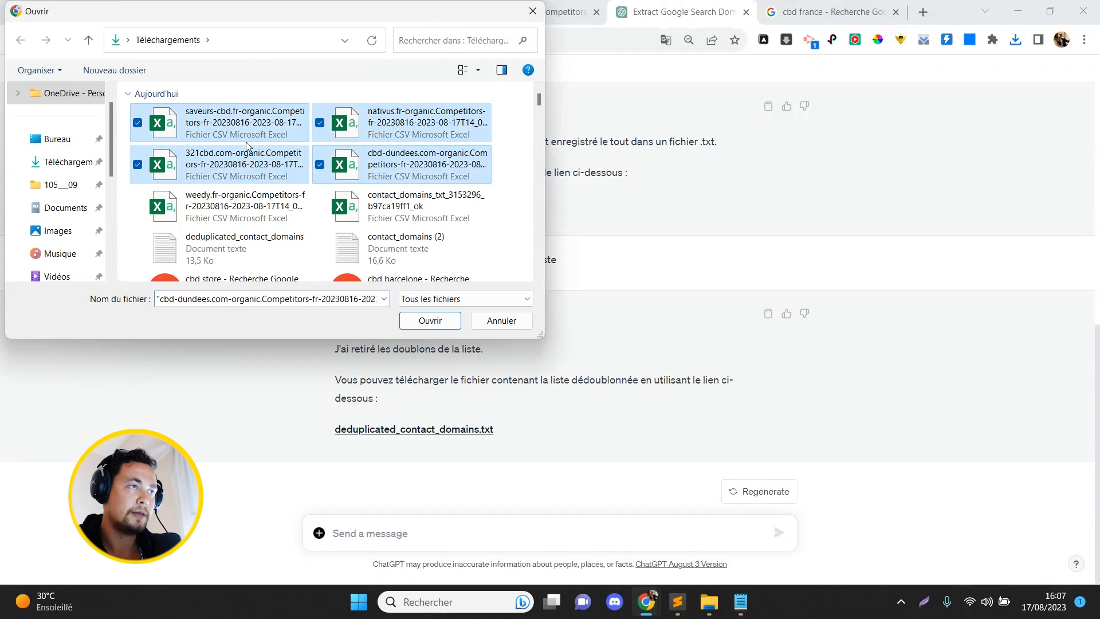
{"action": "key", "text": "Return"}
Step: Write the message lines "Analyse les fichiers" and "Récupère les domaines de chaque fichier csv"
{"action": "type", "text": "Analyse les fic"}
{"action": "key", "text": "ctrl+a"}
{"action": "key", "text": "End"}
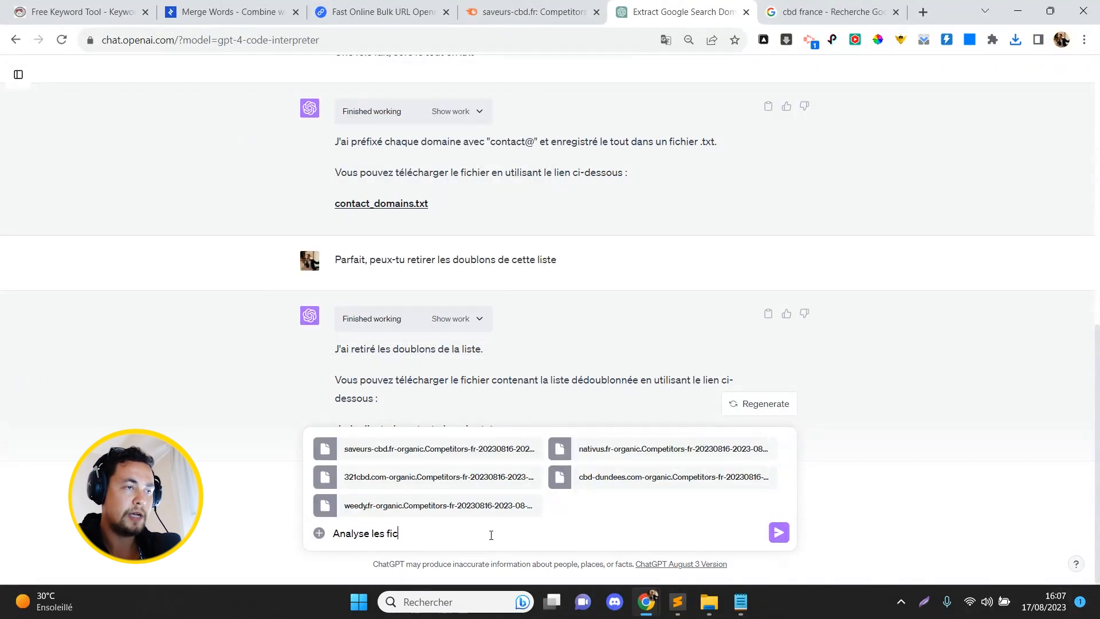
{"action": "type", "text": "hiers"}
{"action": "key", "text": "shift+Return"}
{"action": "type", "text": "Récupère "}
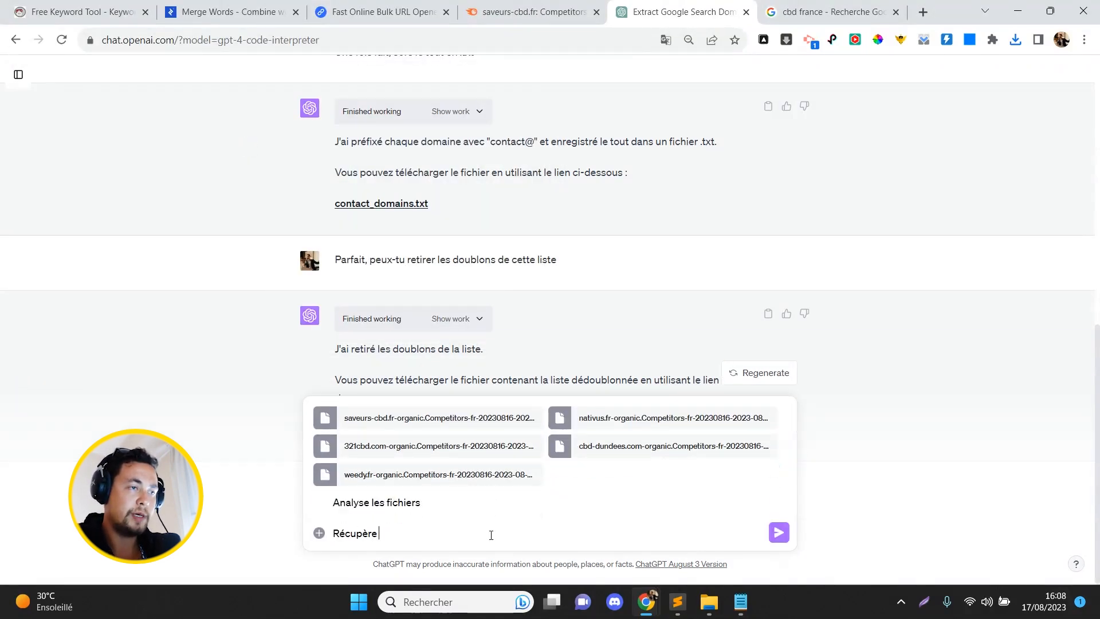
{"action": "type", "text": "les domaines de chaque fichier csv"}
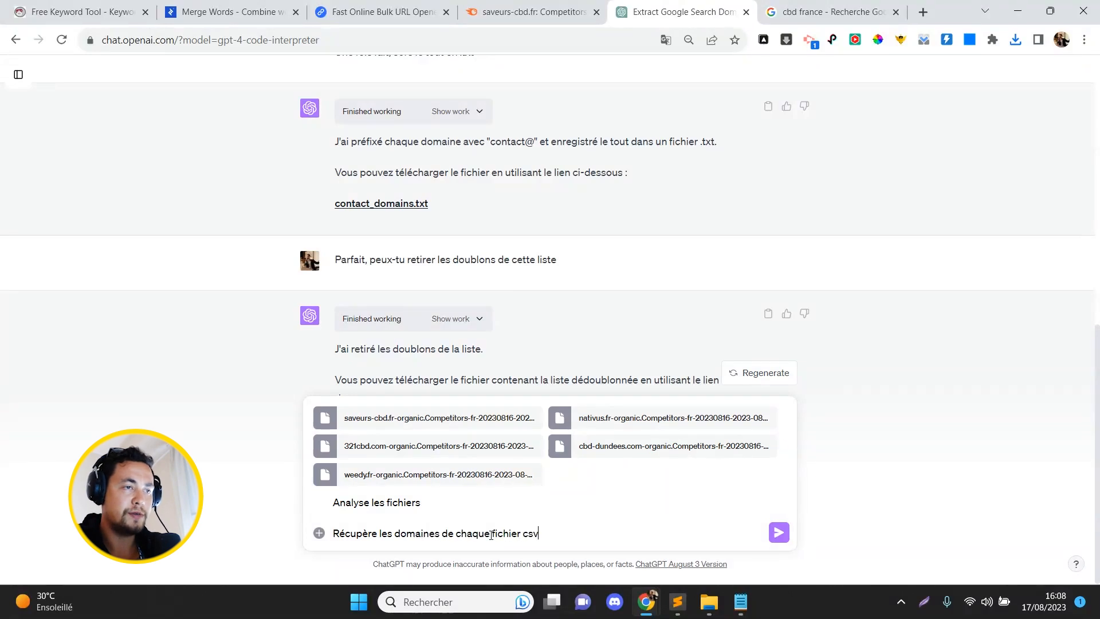
Step: Add the lines "Et créer une liste cumulant tous les domaines" and "Ensuite retire les doublons" to the message and send it
{"action": "key", "text": "shift+Return"}
{"action": "type", "text": "Et créer une lis"}
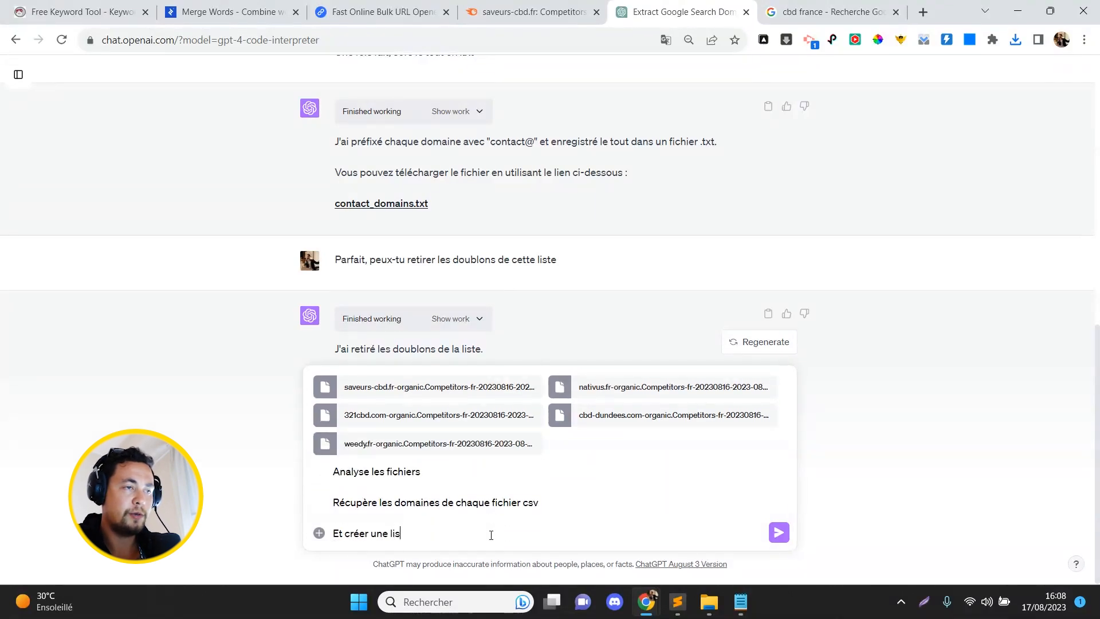
{"action": "type", "text": "te cumulant tous les domaines"}
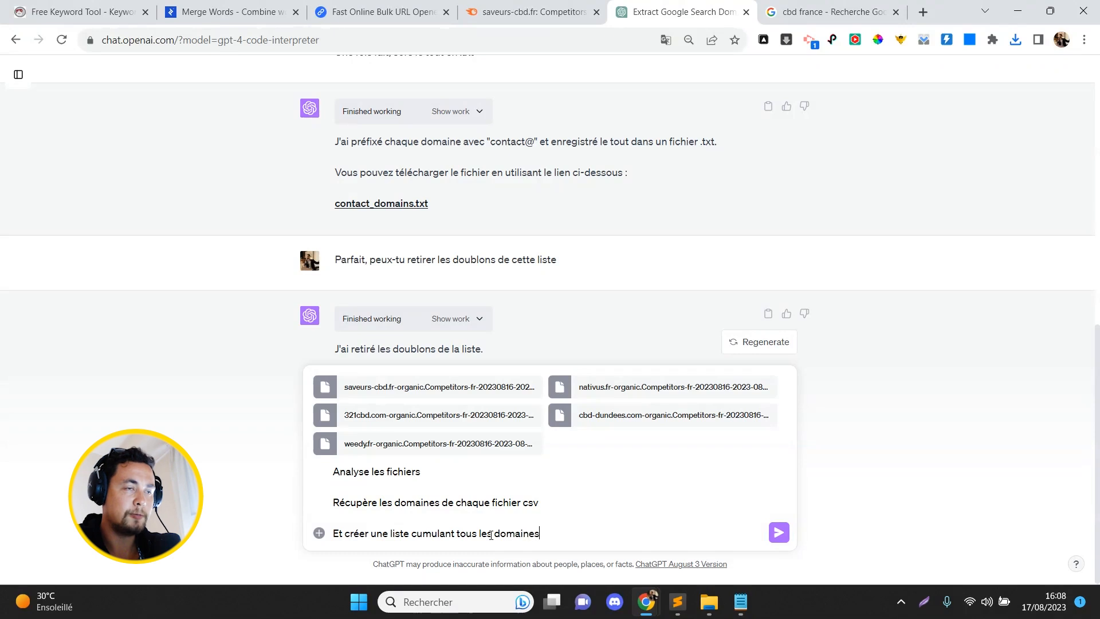
{"action": "key", "text": "shift+Return"}
{"action": "type", "text": "Ensuite d"}
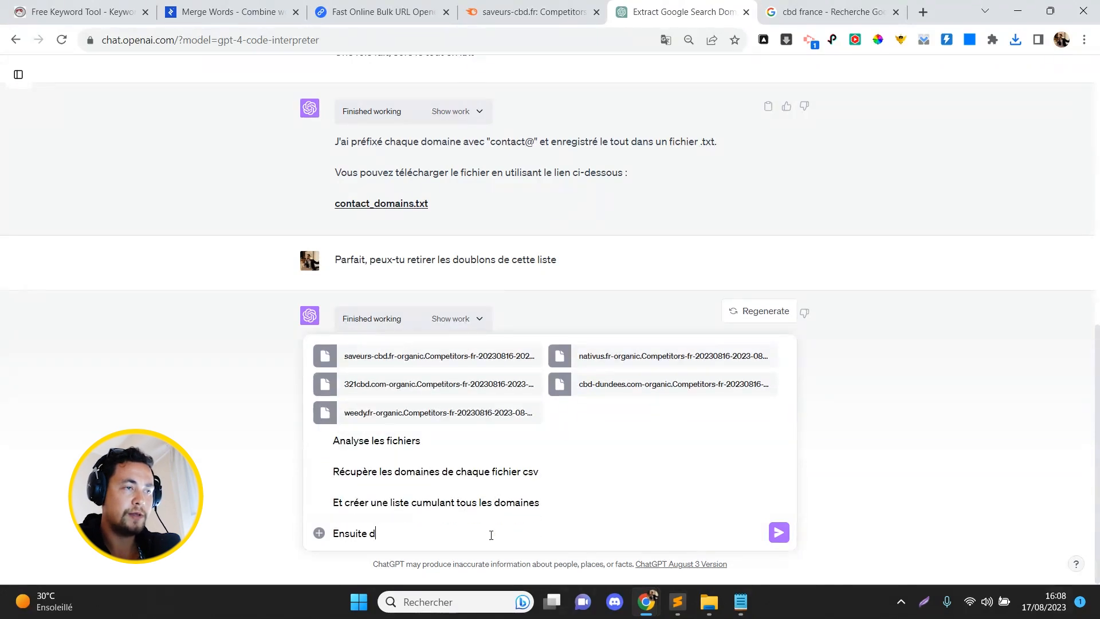
{"action": "key", "text": "BackSpace"}
{"action": "type", "text": "retire les dou"}
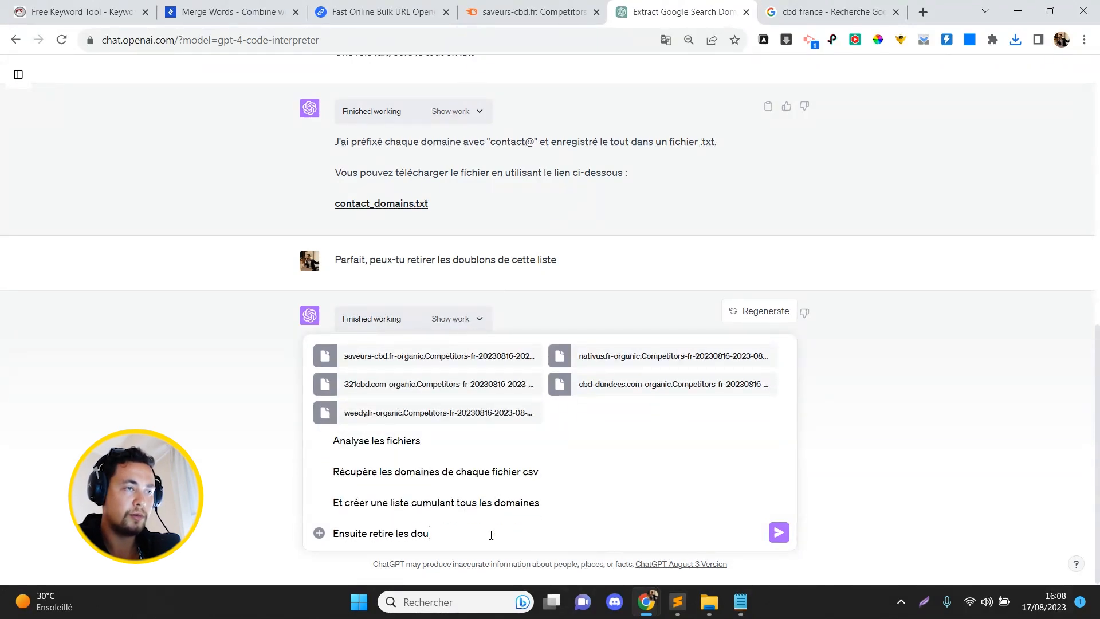
{"action": "type", "text": "blons"}
{"action": "key", "text": "Return"}
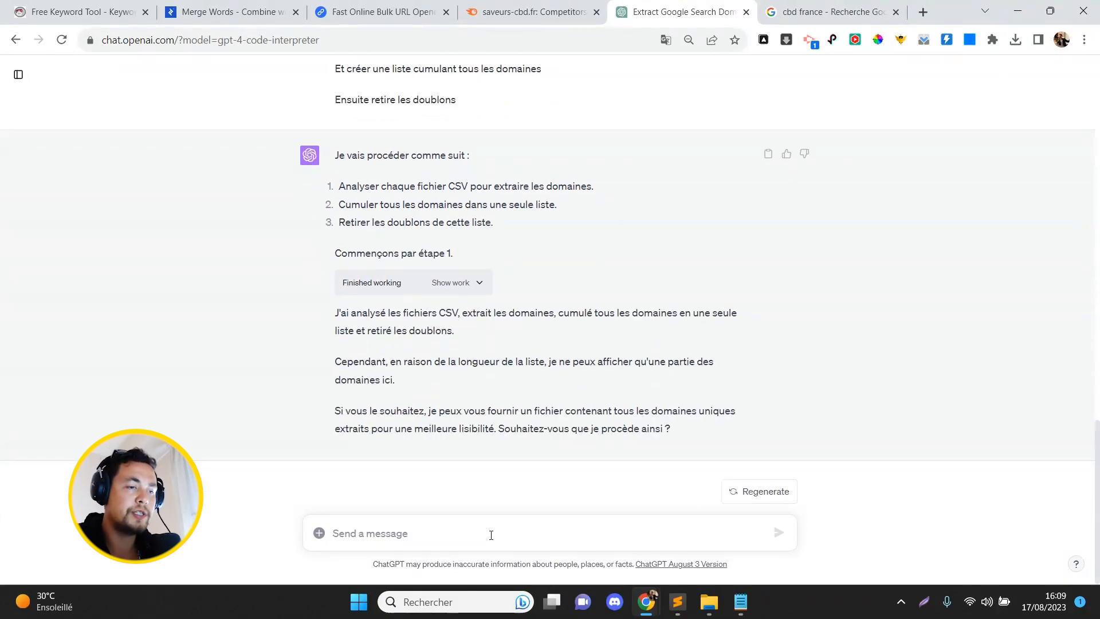
Step: Send the follow-up message "Pour terminer avant export .txt, ajouter en prefixe contact@ avant chaque domaine"
{"action": "type", "text": "Pour terminer avant"}
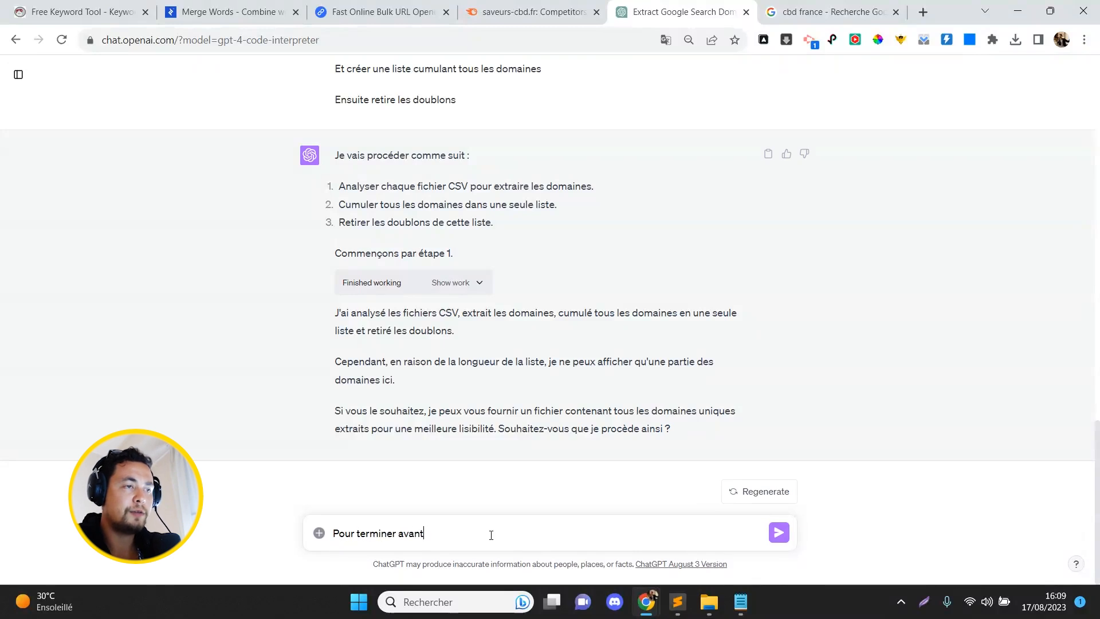
{"action": "type", "text": " export csv, ajoutern"}
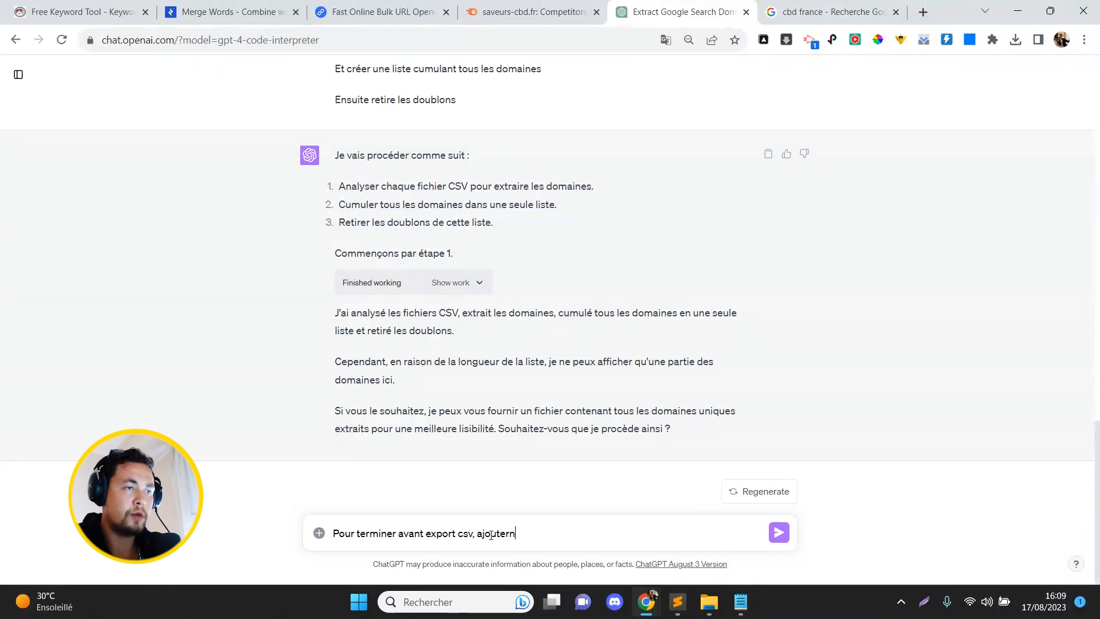
{"action": "key", "text": "BackSpace"}
{"action": "type", "text": "en prefixe contact@ av"}
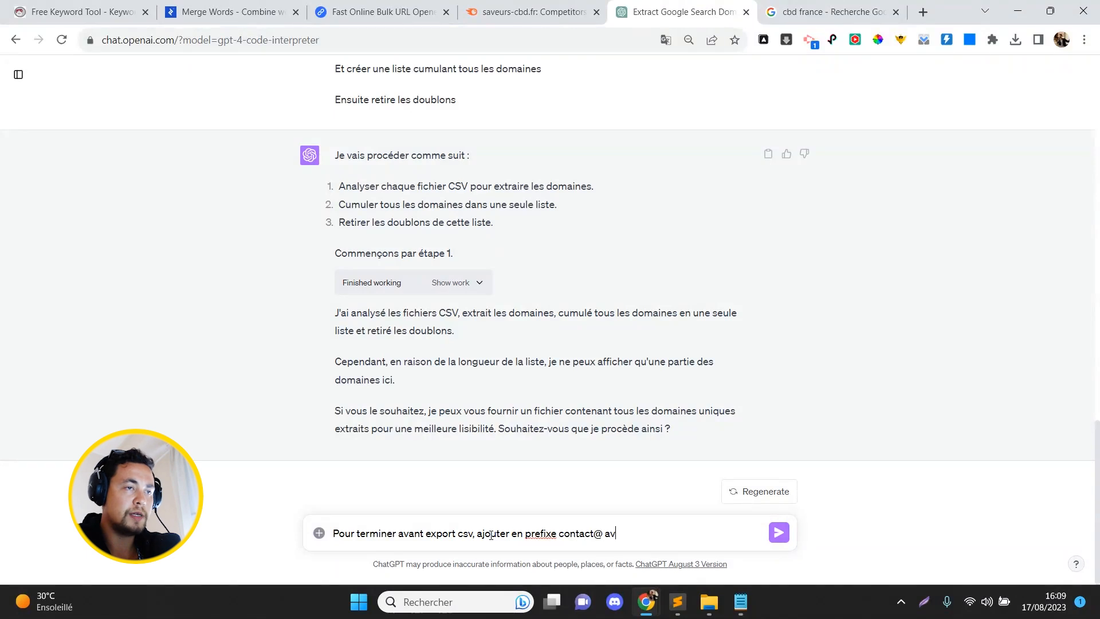
{"action": "type", "text": "ant chaque domaine"}
{"action": "key", "text": "shift+Return"}
{"action": "double_click", "coordinate": [464, 503]}
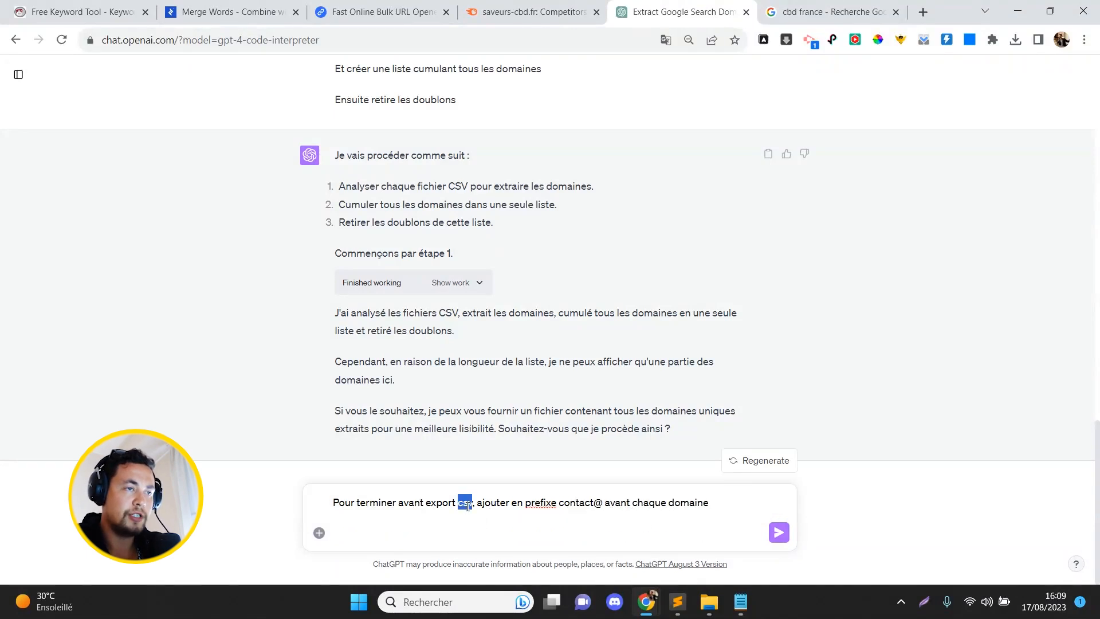
{"action": "key", "text": "BackSpace"}
{"action": "type", "text": "txt"}
{"action": "key", "text": "Return"}
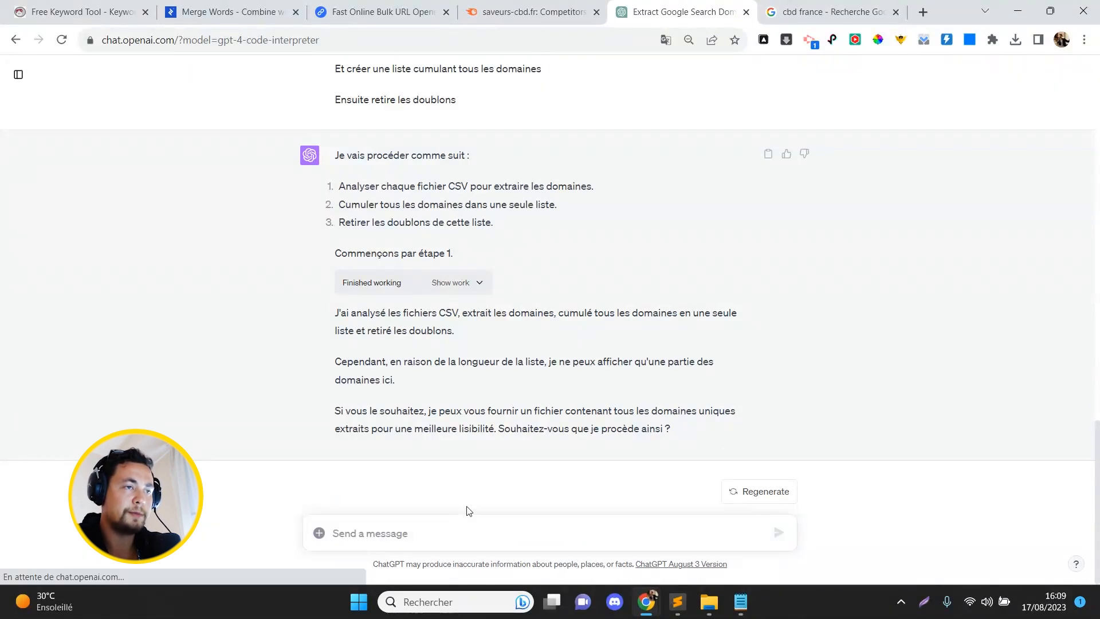
Step: Examine the organic competitor list in the saveurs-cbd.fr Semrush report
{"action": "left_click_drag", "start_coordinate": [679, 12], "coordinate": [529, 11]}
{"action": "left_click", "coordinate": [682, 11]}
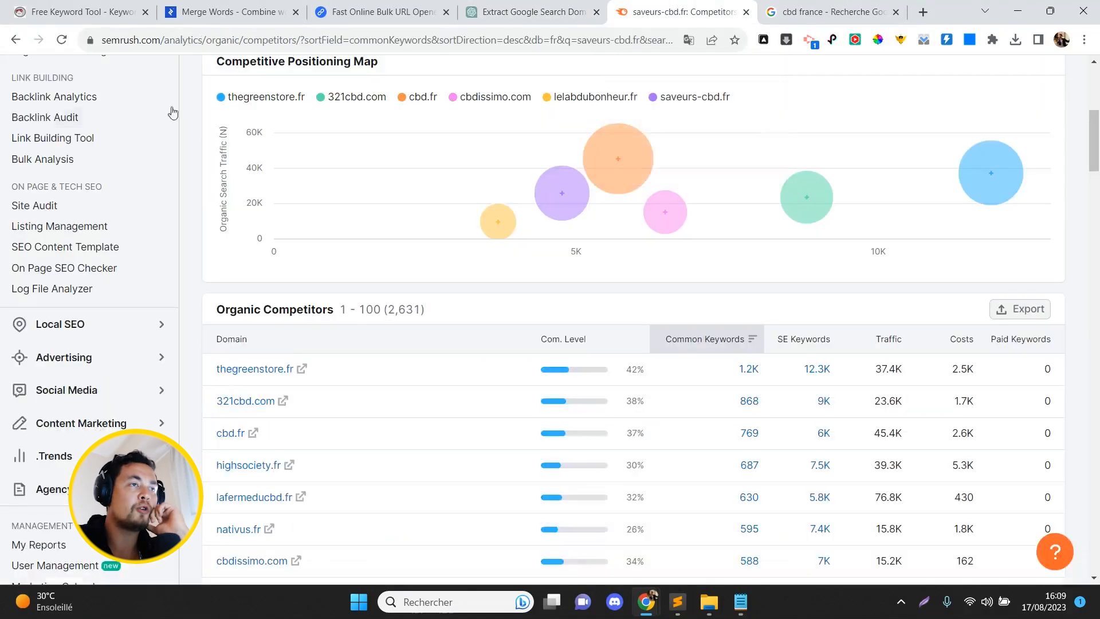
{"action": "scroll", "coordinate": [1098, 295], "scroll_direction": "down", "scroll_amount": 8}
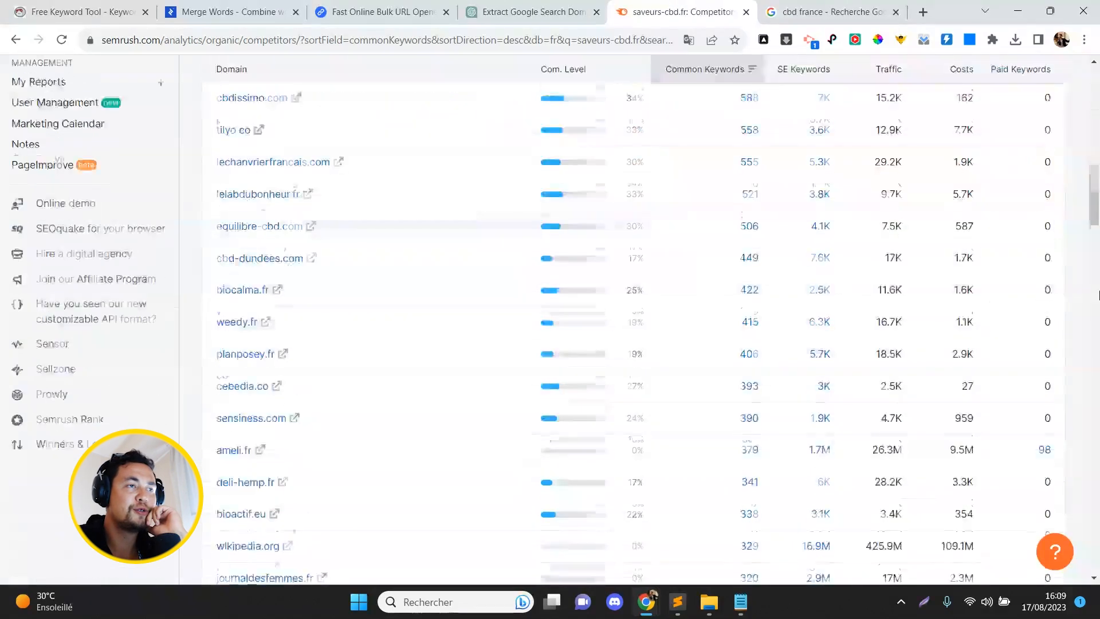
{"action": "scroll", "coordinate": [1097, 295], "scroll_direction": "down", "scroll_amount": 5}
{"action": "left_click_drag", "start_coordinate": [1096, 269], "coordinate": [1093, 170]}
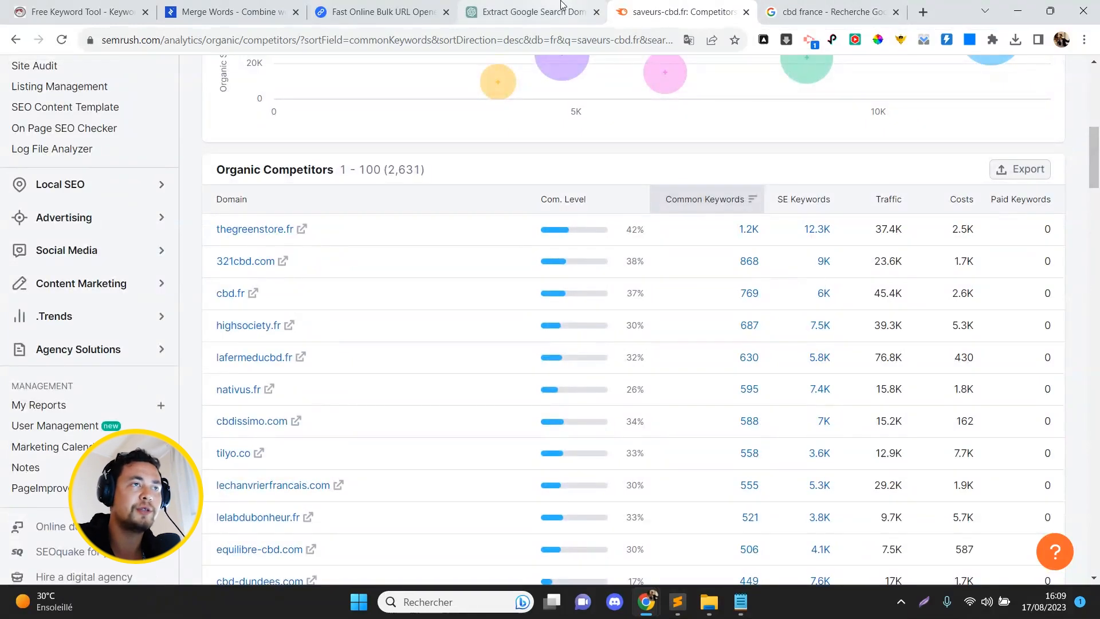
Step: Return to the ChatGPT conversation, download contact_deduplicated_domains.txt and open the file in Notepad
{"action": "left_click", "coordinate": [521, 6]}
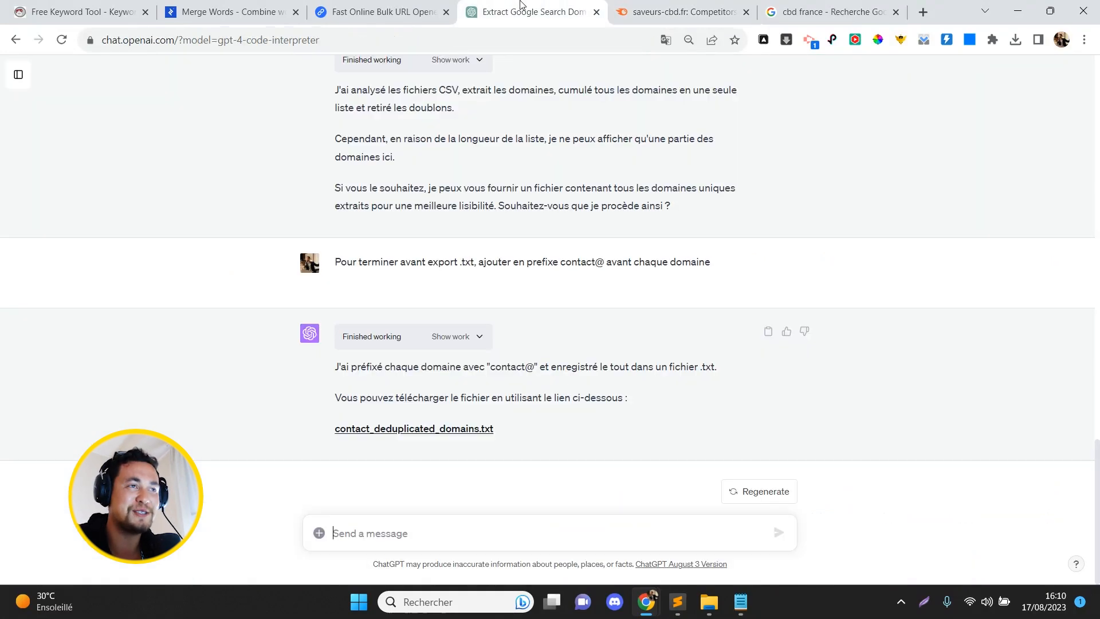
{"action": "left_click", "coordinate": [402, 436]}
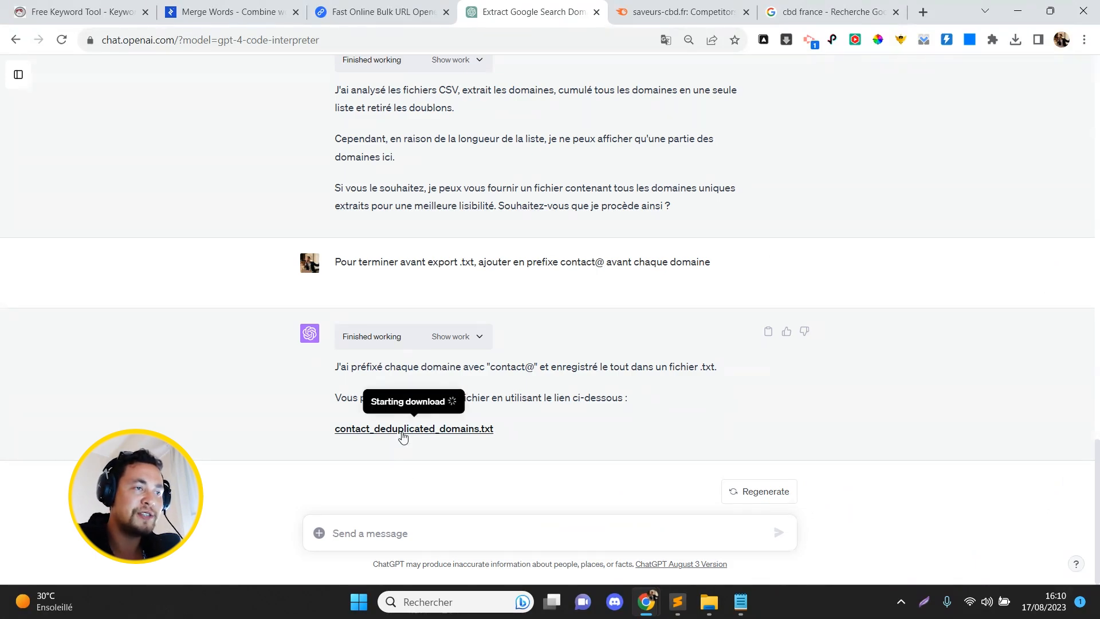
{"action": "left_click_drag", "start_coordinate": [904, 156], "coordinate": [912, 496]}
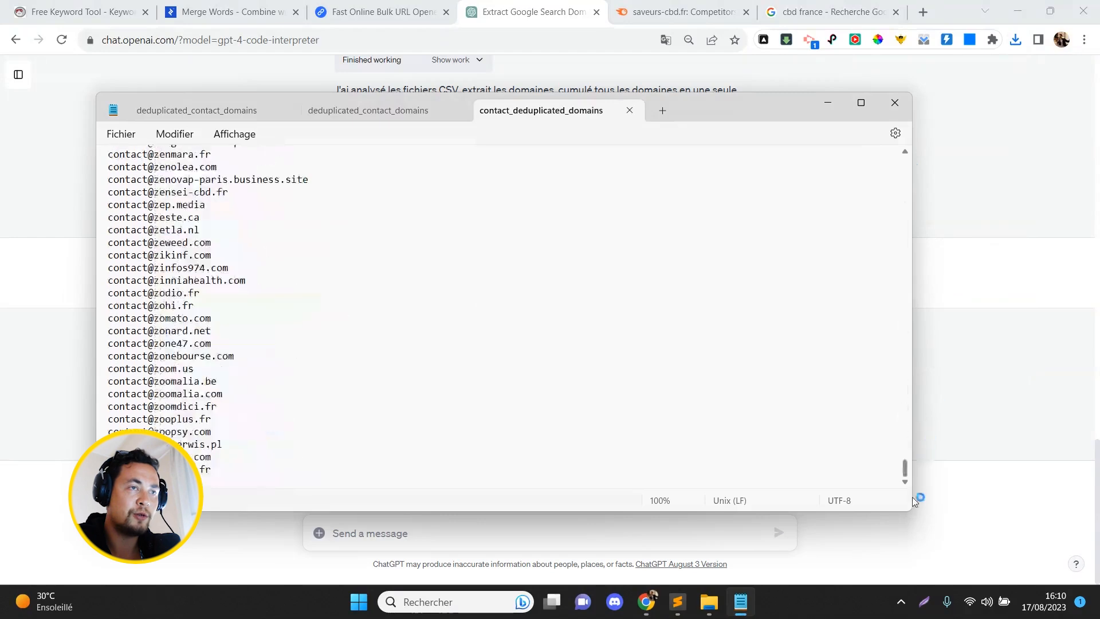
Step: Review the contact@ addresses in contact_deduplicated_domains and compare them with the earlier deduplicated_contact_domains list
{"action": "left_click_drag", "start_coordinate": [491, 457], "coordinate": [446, 111]}
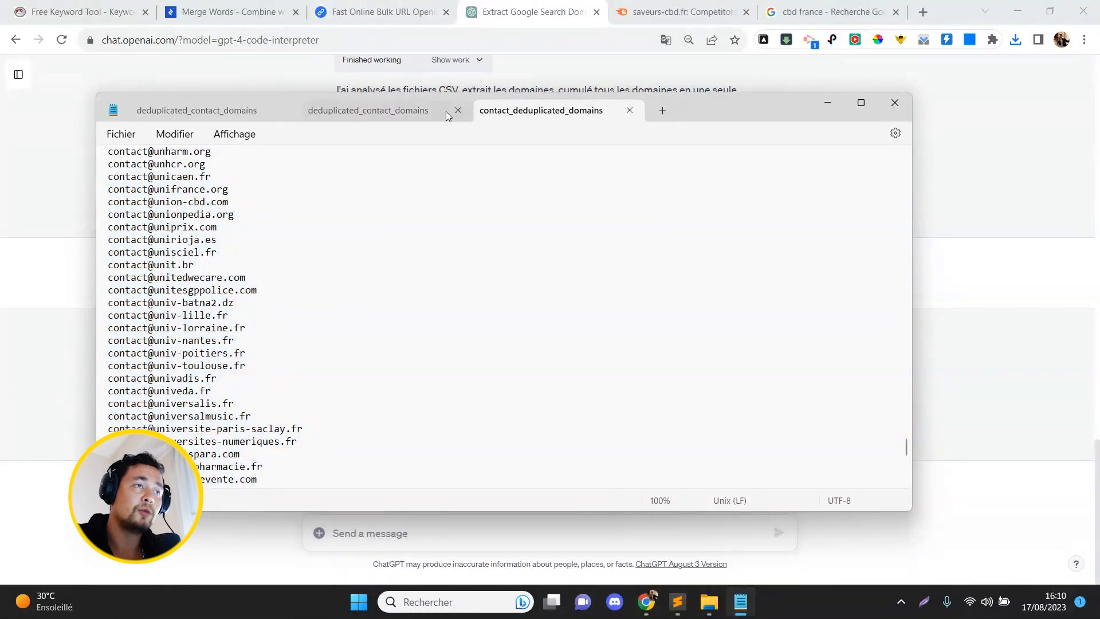
{"action": "left_click", "coordinate": [430, 112]}
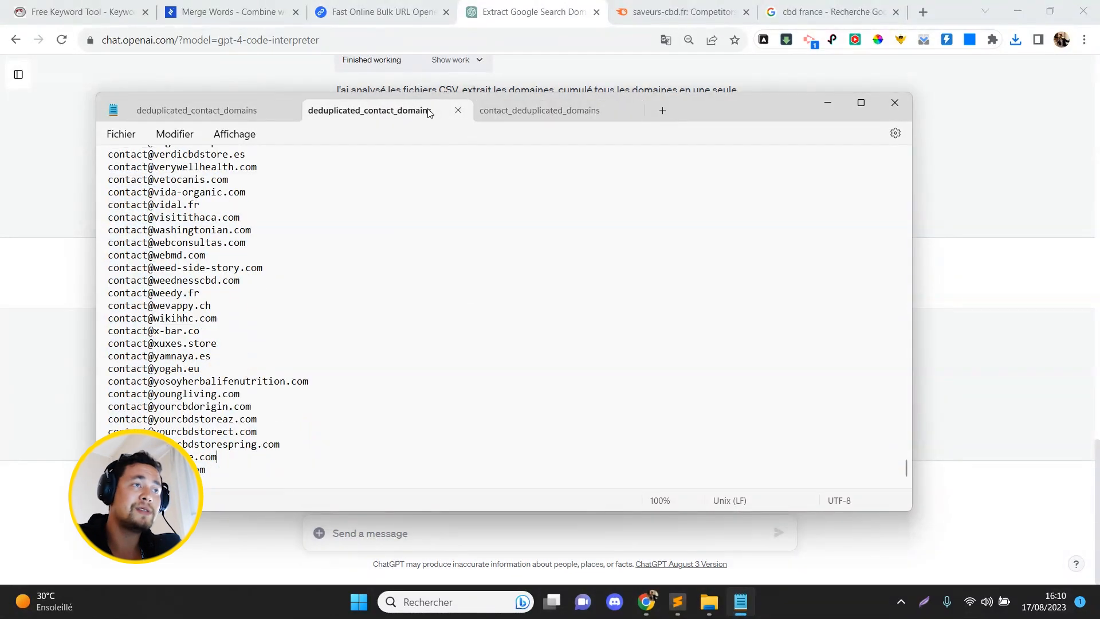
{"action": "left_click", "coordinate": [540, 111]}
{"action": "left_click_drag", "start_coordinate": [905, 445], "coordinate": [905, 312]}
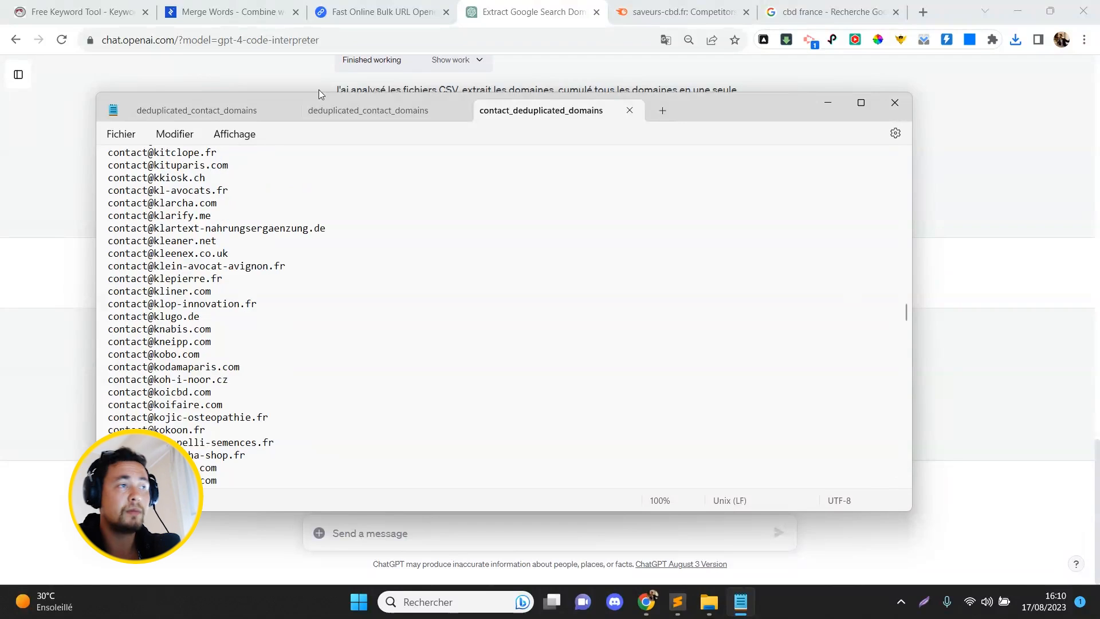
{"action": "left_click_drag", "start_coordinate": [346, 226], "coordinate": [341, 468]}
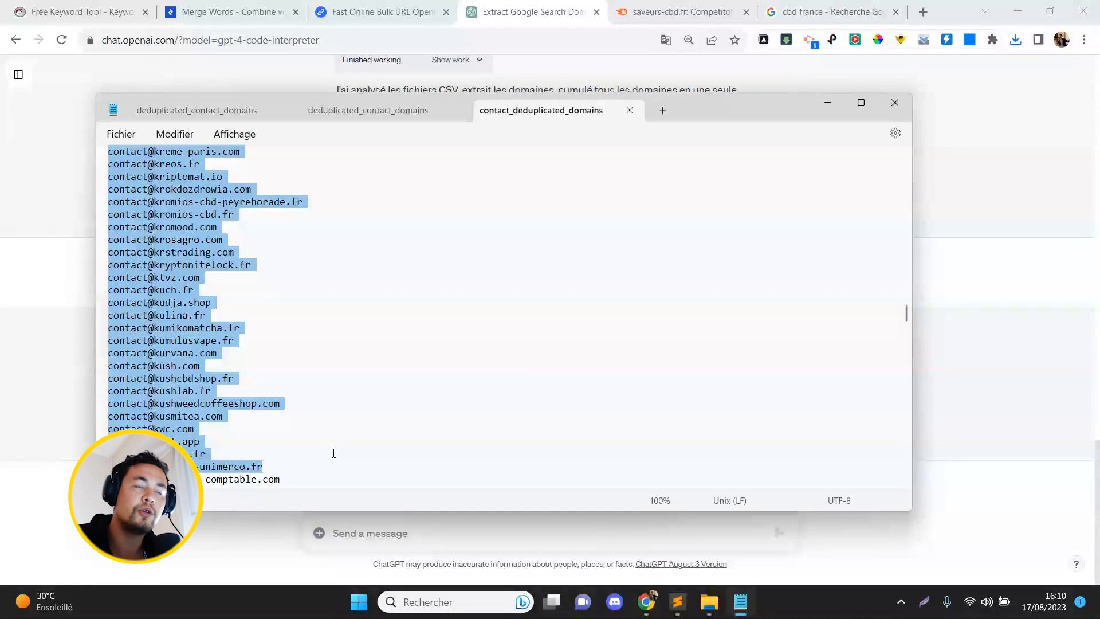
{"action": "left_click", "coordinate": [333, 453]}
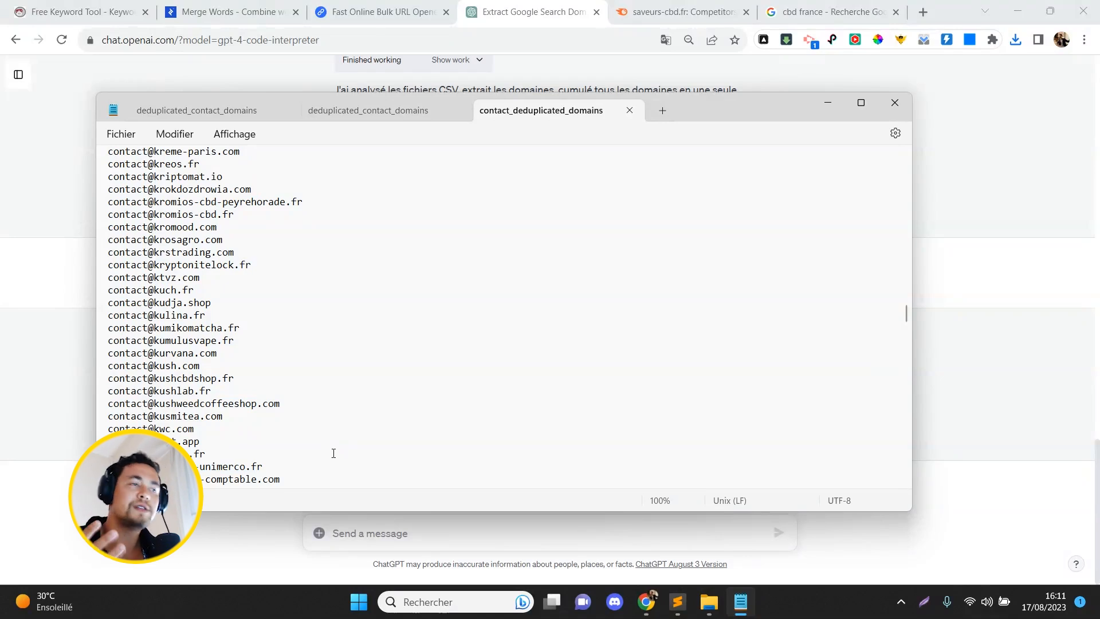
Step: Open My-Addr's bulk email verification tool in a new browser tab
{"action": "left_click", "coordinate": [923, 12]}
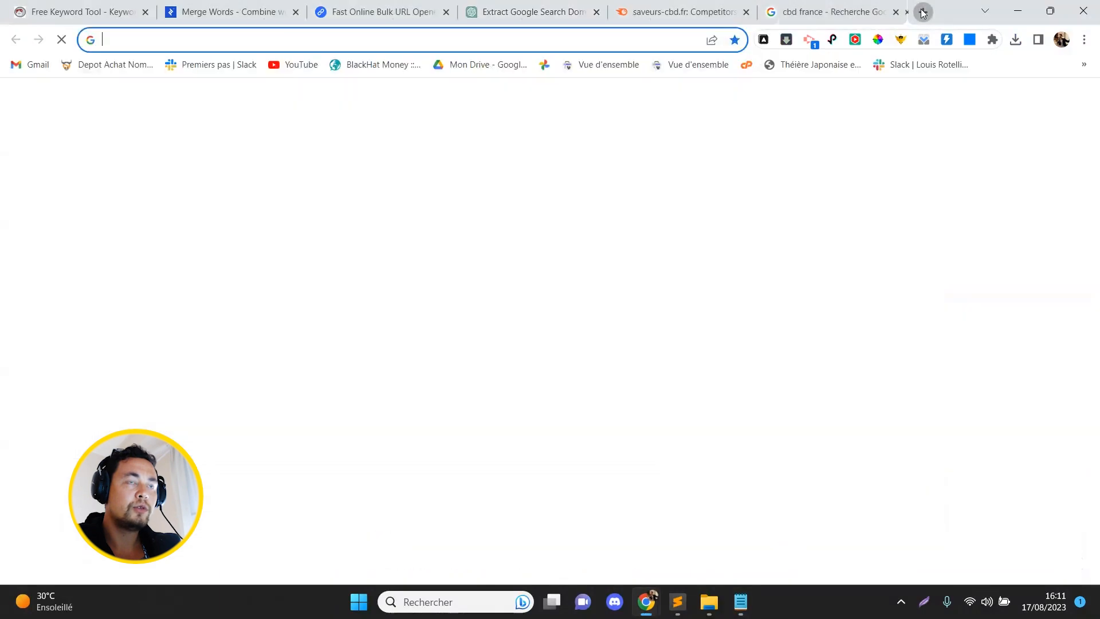
{"action": "type", "text": "my addr"}
{"action": "key", "text": "Return"}
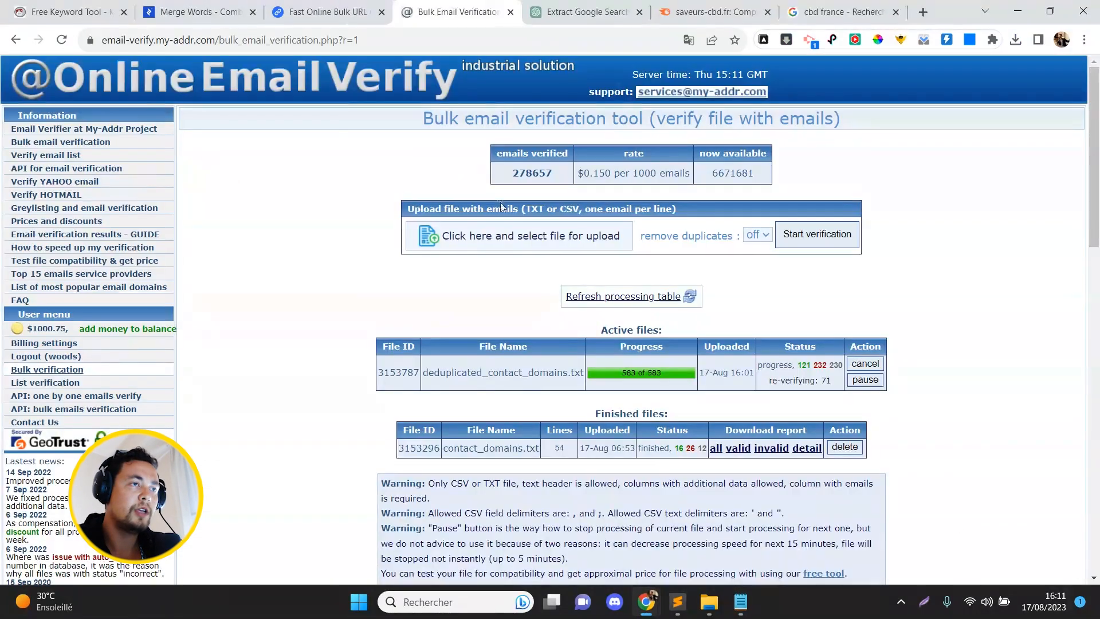
Step: Upload contact_deduplicated_domains.txt to the bulk email verification tool with duplicate removal off and start the verification
{"action": "left_click", "coordinate": [481, 237]}
{"action": "double_click", "coordinate": [247, 117]}
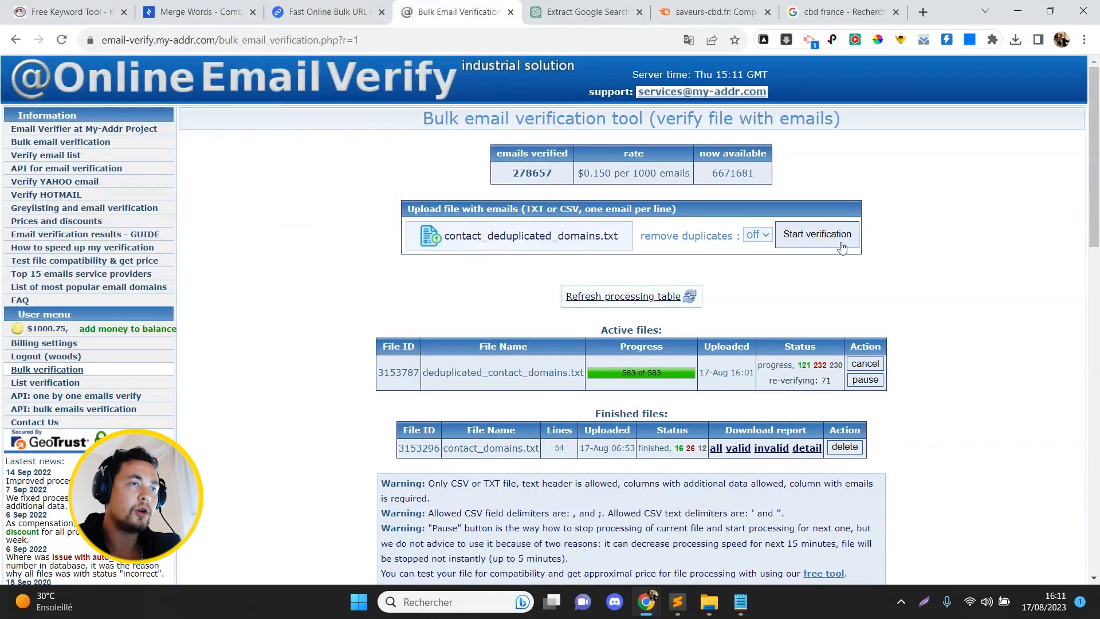
{"action": "left_click", "coordinate": [841, 247]}
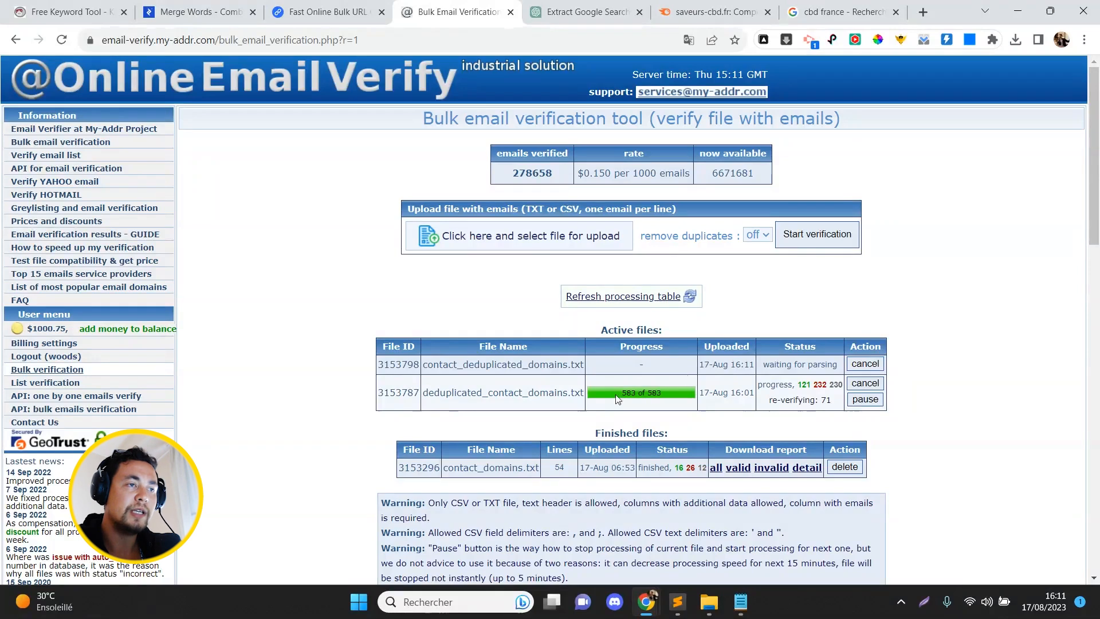
Step: Check the verification status counts of deduplicated_contact_domains.txt among the active files
{"action": "triple_click", "coordinate": [514, 393]}
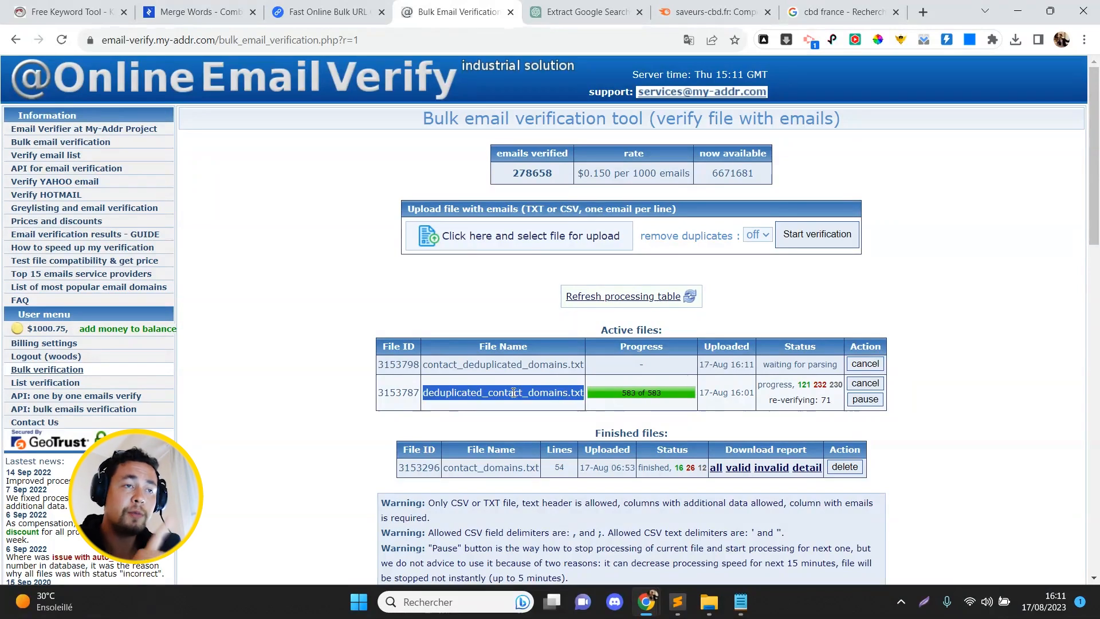
{"action": "left_click", "coordinate": [799, 385]}
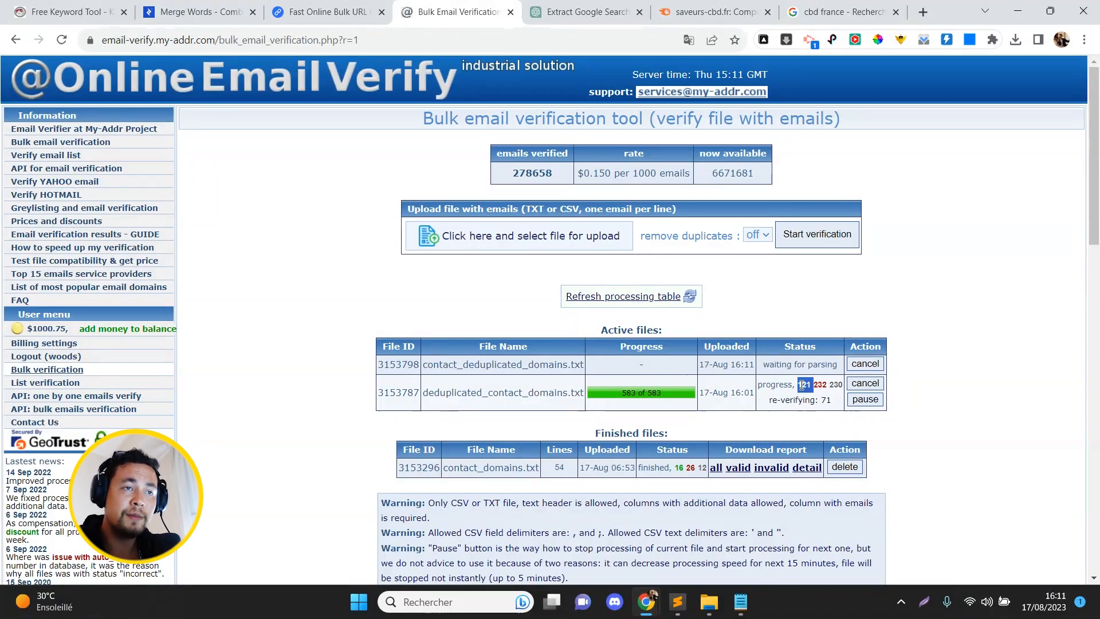
{"action": "double_click", "coordinate": [819, 385]}
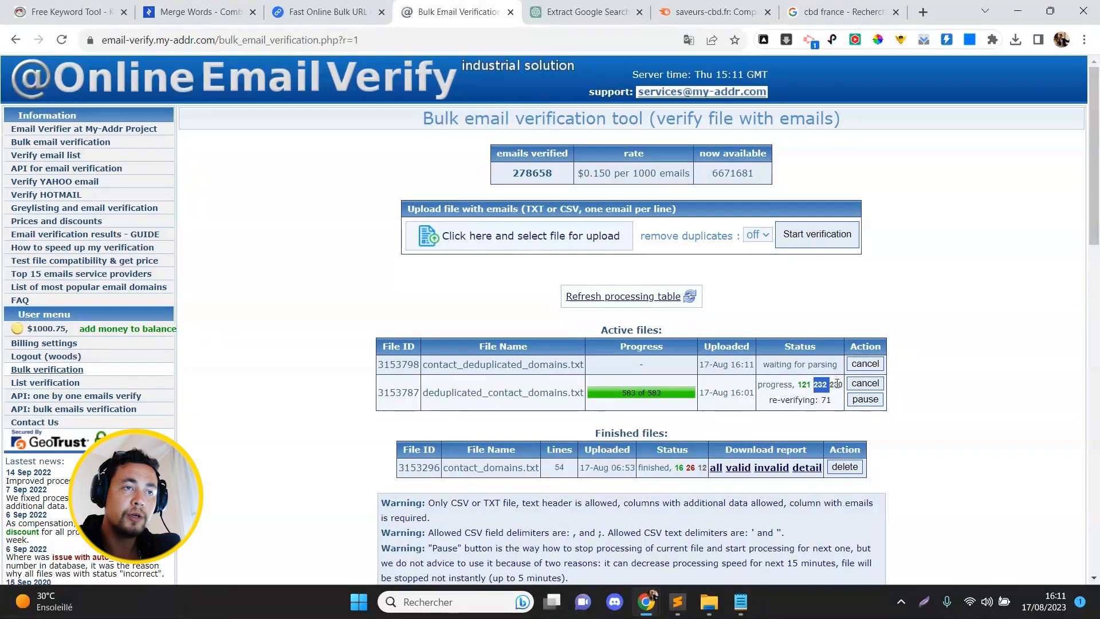
{"action": "left_click", "coordinate": [837, 383]}
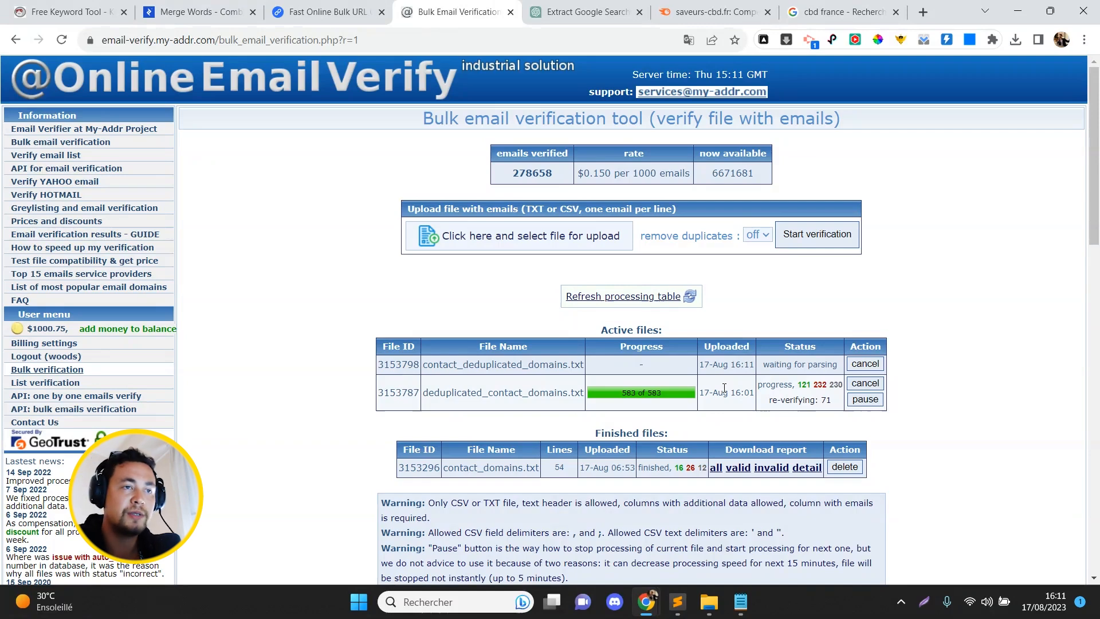
Step: Switch to Notepad and look through the contact@ addresses in contact_deduplicated_domains, noting their different domain extensions
{"action": "key", "text": "alt+Tab"}
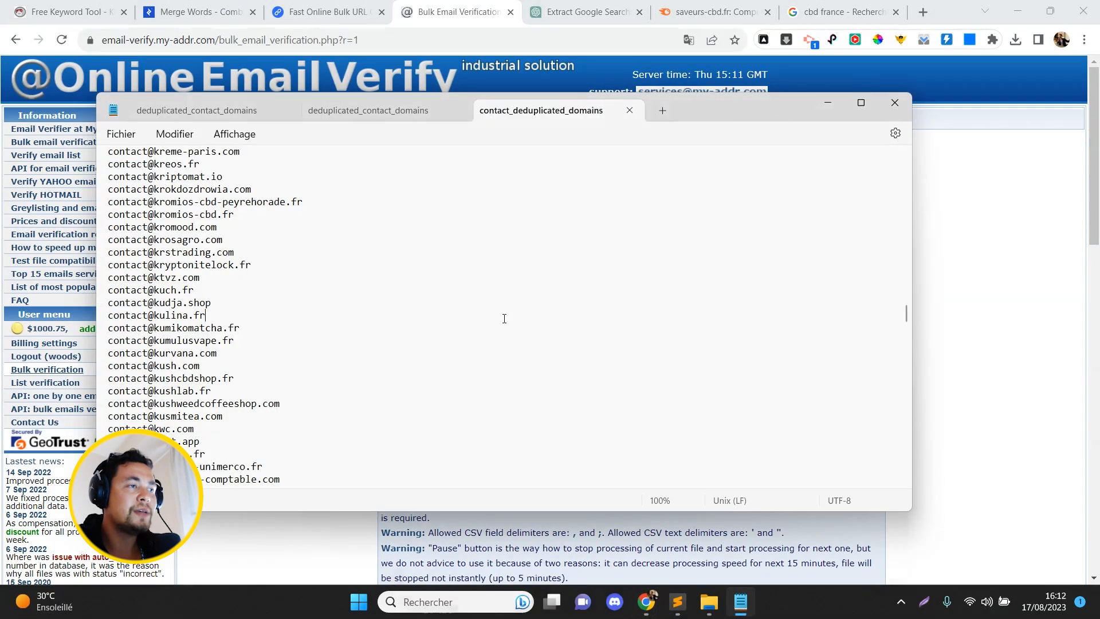
{"action": "key", "text": "ctrl+a"}
{"action": "scroll", "coordinate": [504, 319], "scroll_direction": "down", "scroll_amount": 5}
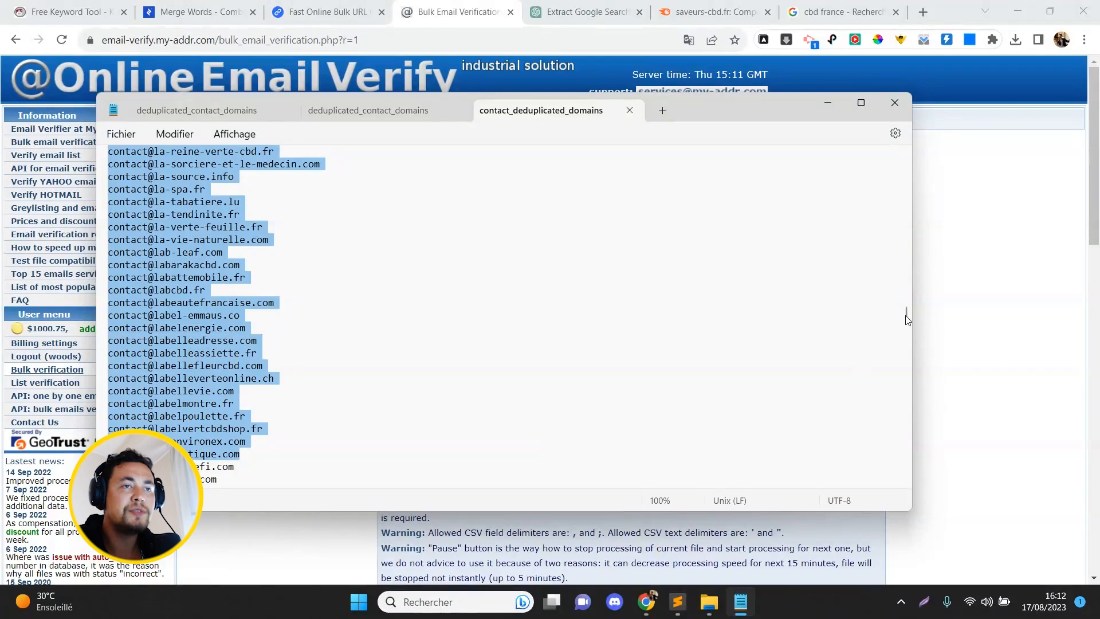
{"action": "mouse_move", "coordinate": [905, 319]}
{"action": "left_mouse_down"}
{"action": "mouse_move", "coordinate": [903, 155]}
{"action": "mouse_move", "coordinate": [903, 315]}
{"action": "left_mouse_up"}
{"action": "scroll", "coordinate": [498, 390], "scroll_direction": "down", "scroll_amount": 10}
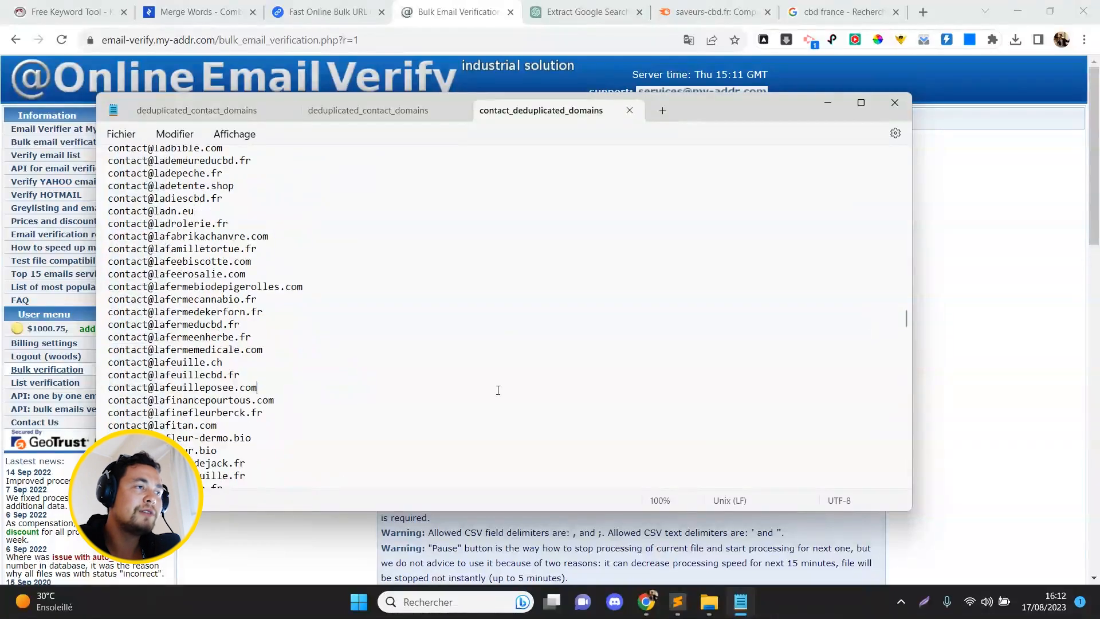
{"action": "left_click_drag", "start_coordinate": [377, 438], "coordinate": [349, 184]}
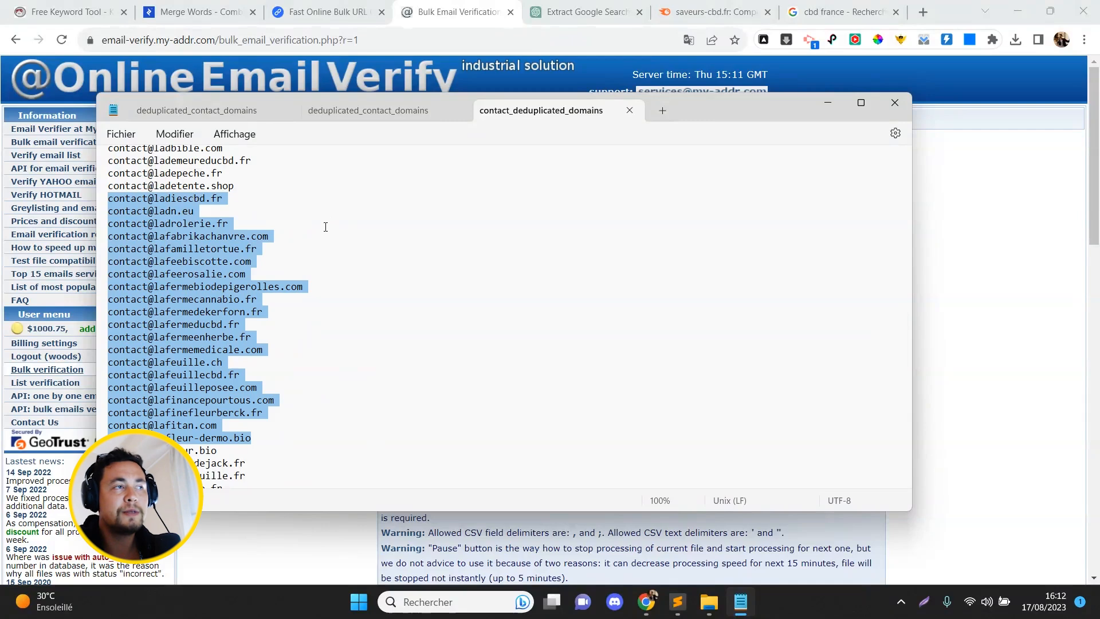
{"action": "left_click", "coordinate": [325, 227]}
{"action": "scroll", "coordinate": [326, 295], "scroll_direction": "up", "scroll_amount": 10}
{"action": "left_click", "coordinate": [334, 208]}
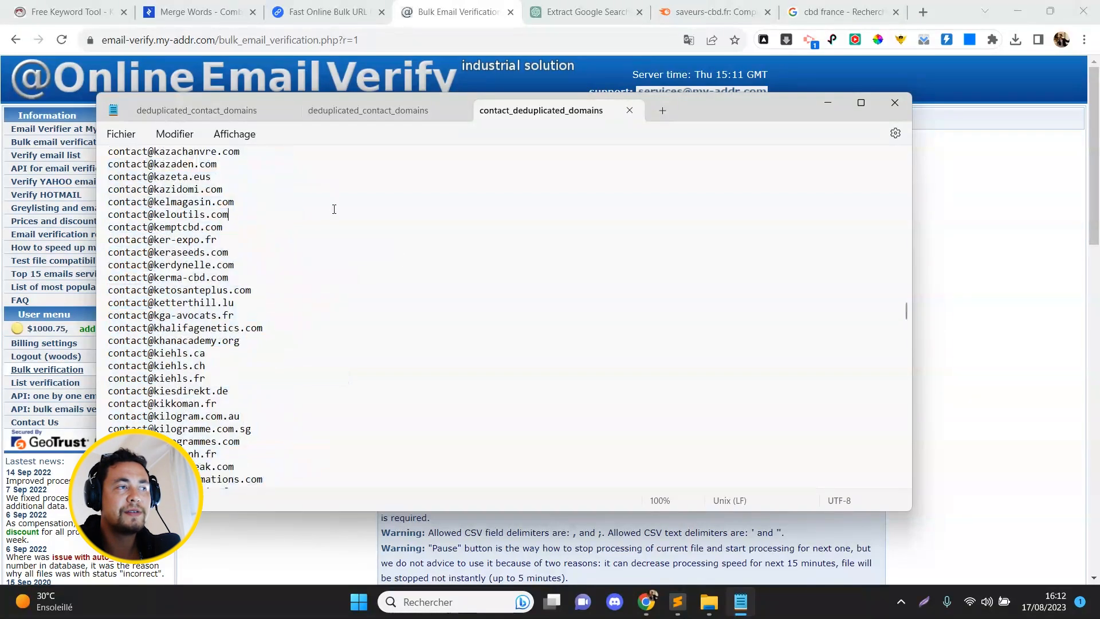
Step: In the ChatGPT conversation, write the request "Pour contact_deduplicated_domains.txt, peux-tu créer un csv avec un onglet par TLD"
{"action": "left_click", "coordinate": [431, 4]}
{"action": "left_click", "coordinate": [578, 11]}
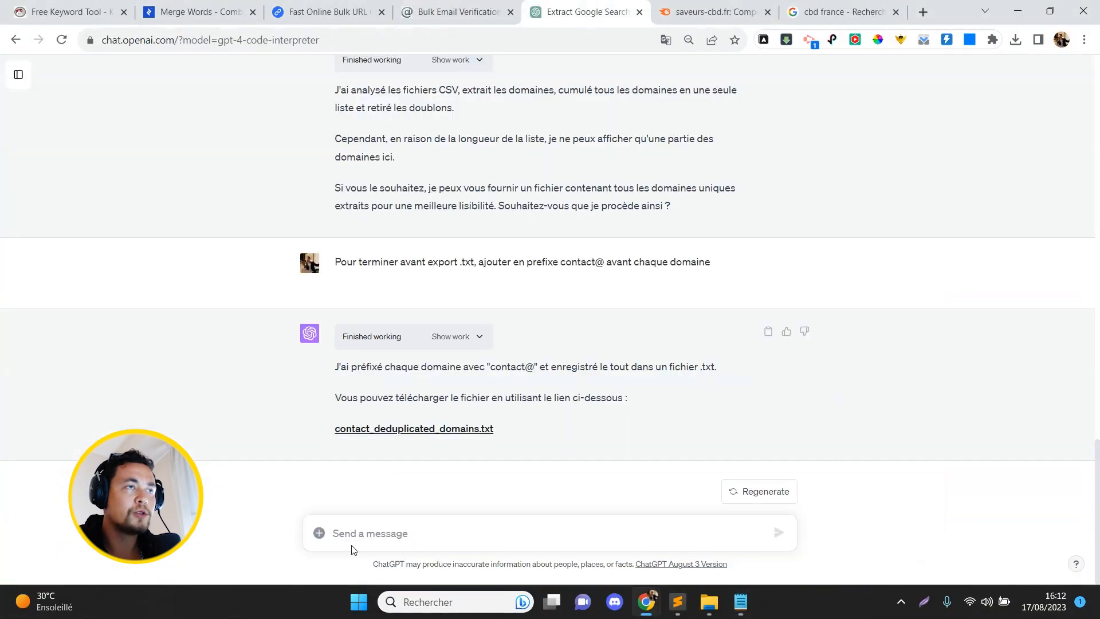
{"action": "type", "text": "Pour"}
{"action": "type", "text": "contact_deduplicated_domains.txt"}
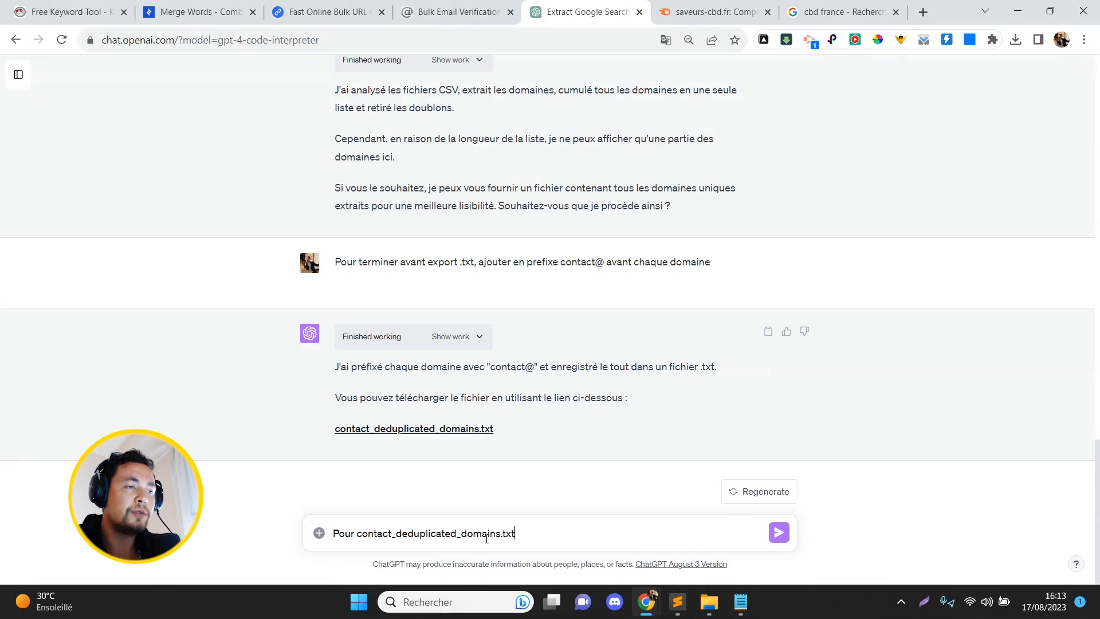
{"action": "type", "text": ", "}
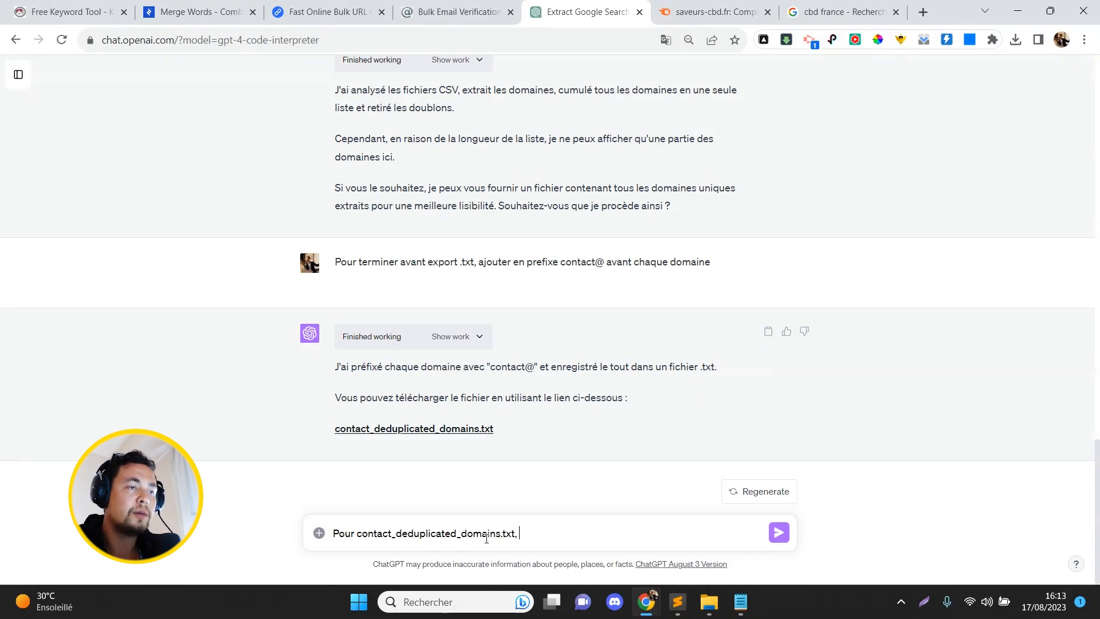
{"action": "type", "text": "peux-tu créer un c"}
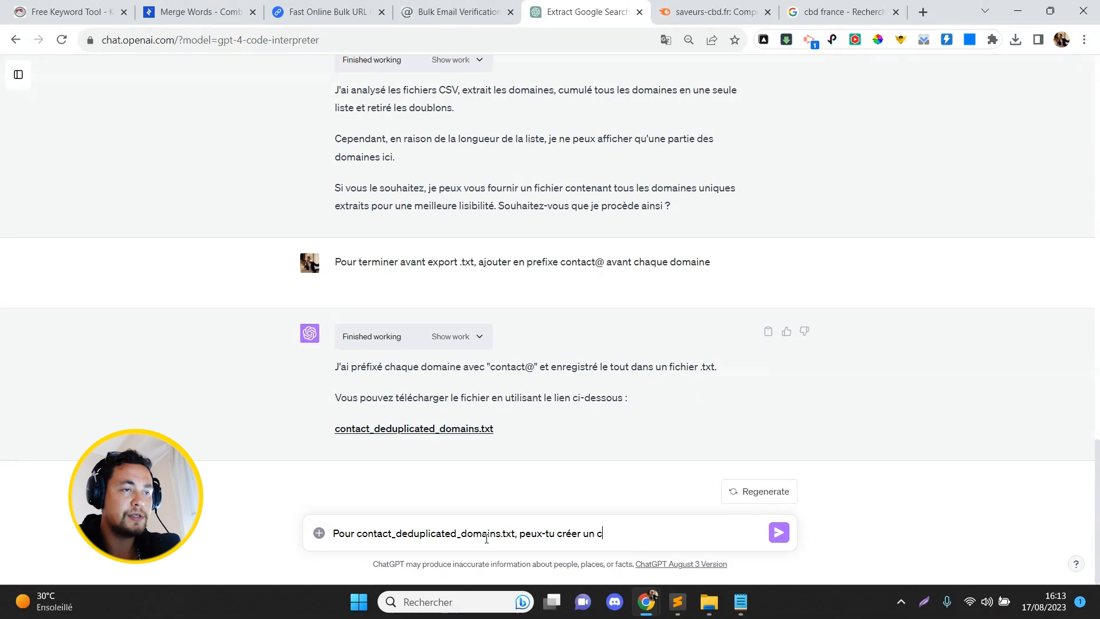
{"action": "type", "text": "sv avec un ongle"}
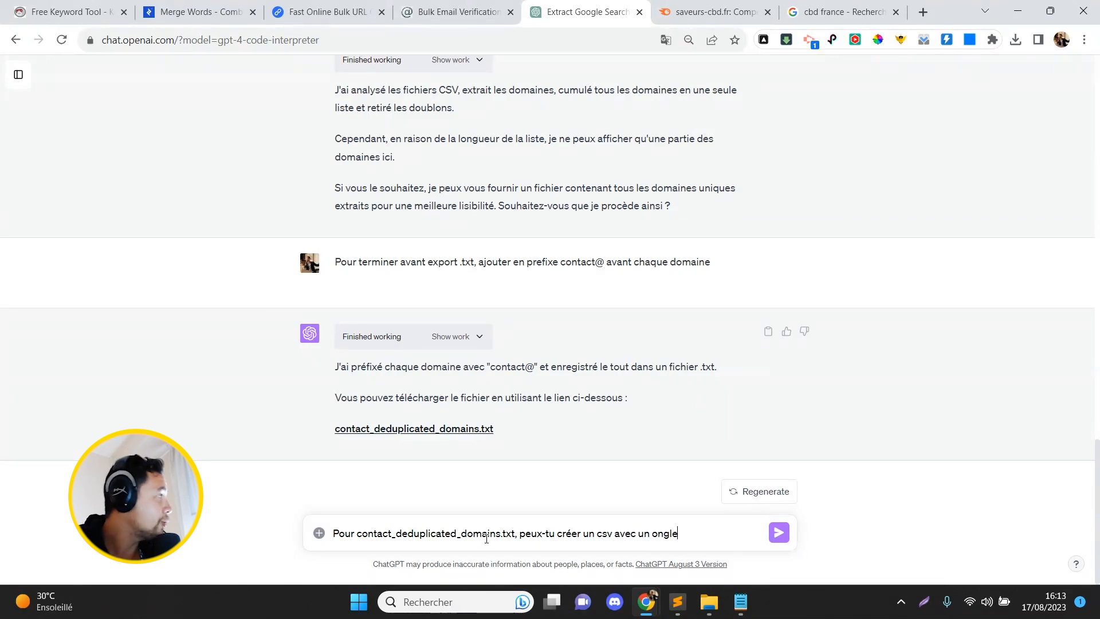
{"action": "type", "text": "t par TLD"}
Step: Add "Exemple, tous les mails en .fr iront dans l'onglet fr du CSV" and "Merci" on separate lines and send the message
{"action": "key", "text": "shift+Return"}
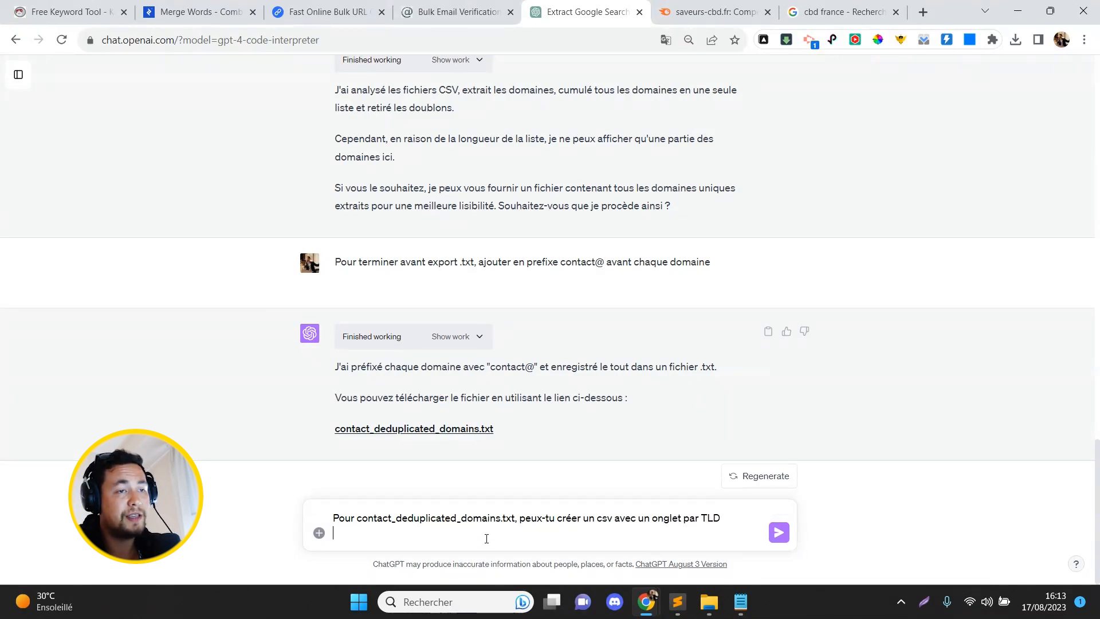
{"action": "type", "text": "Exemple, tous le"}
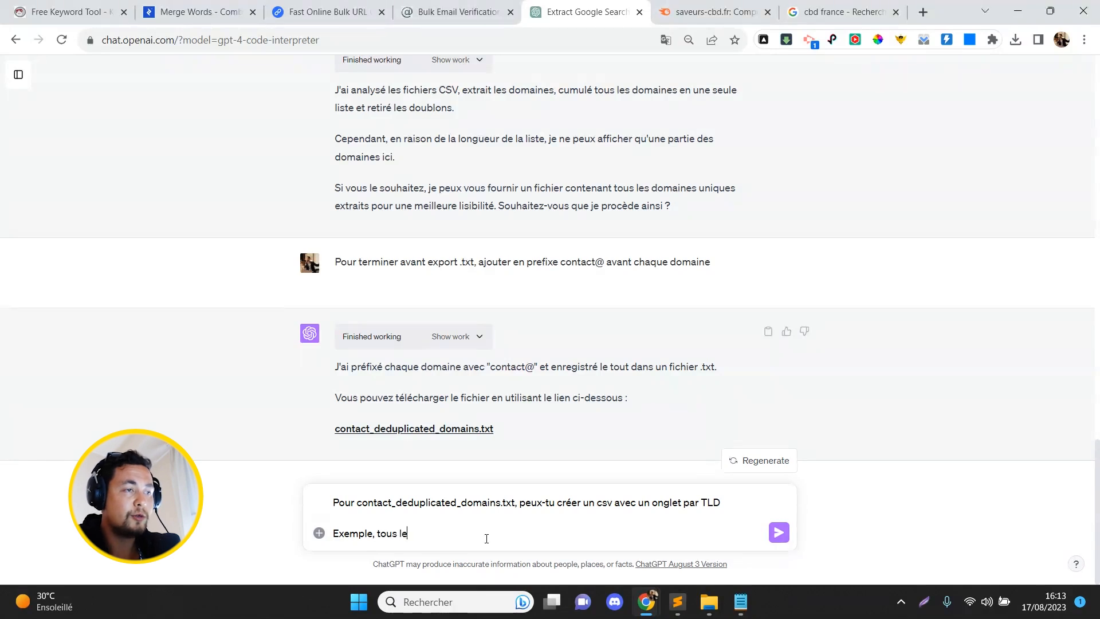
{"action": "type", "text": "s mails en"}
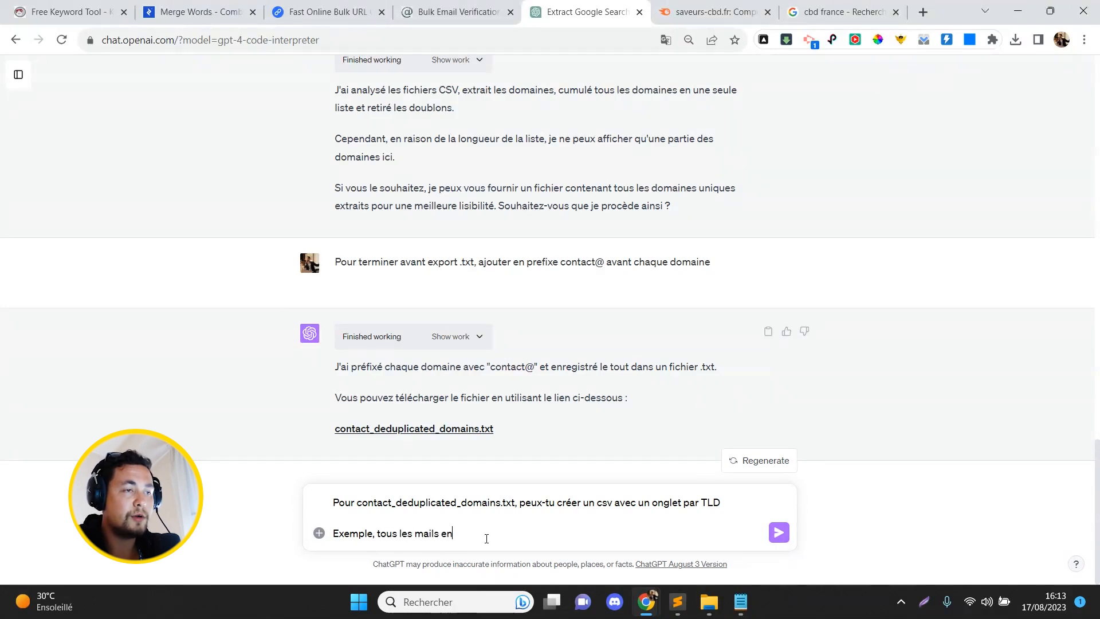
{"action": "type", "text": " .fr iront dans l'ongl"}
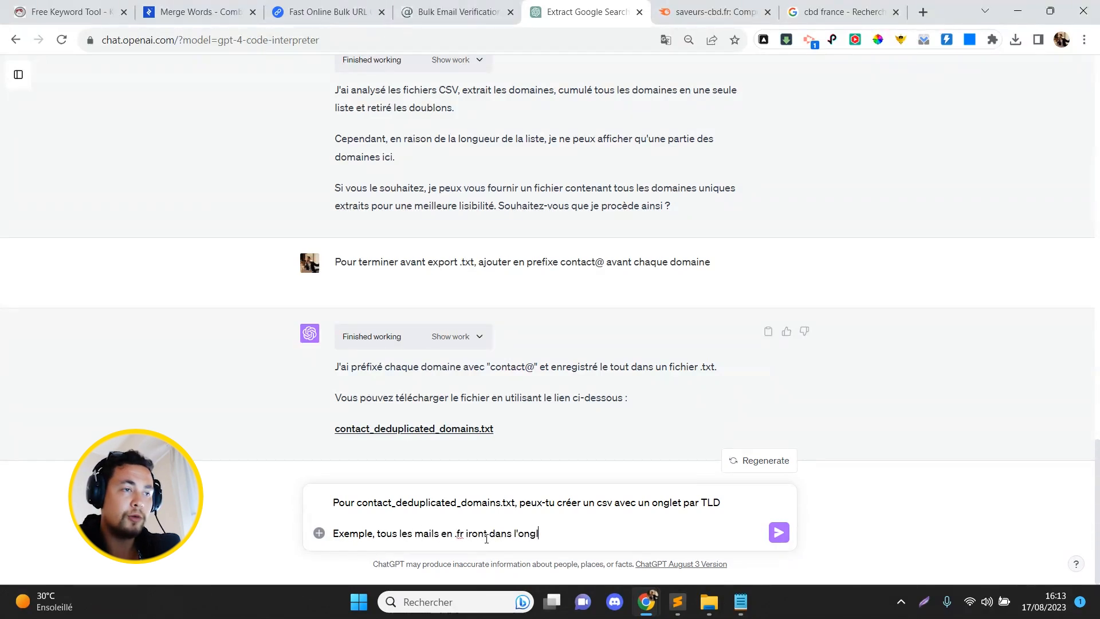
{"action": "type", "text": "et .f"}
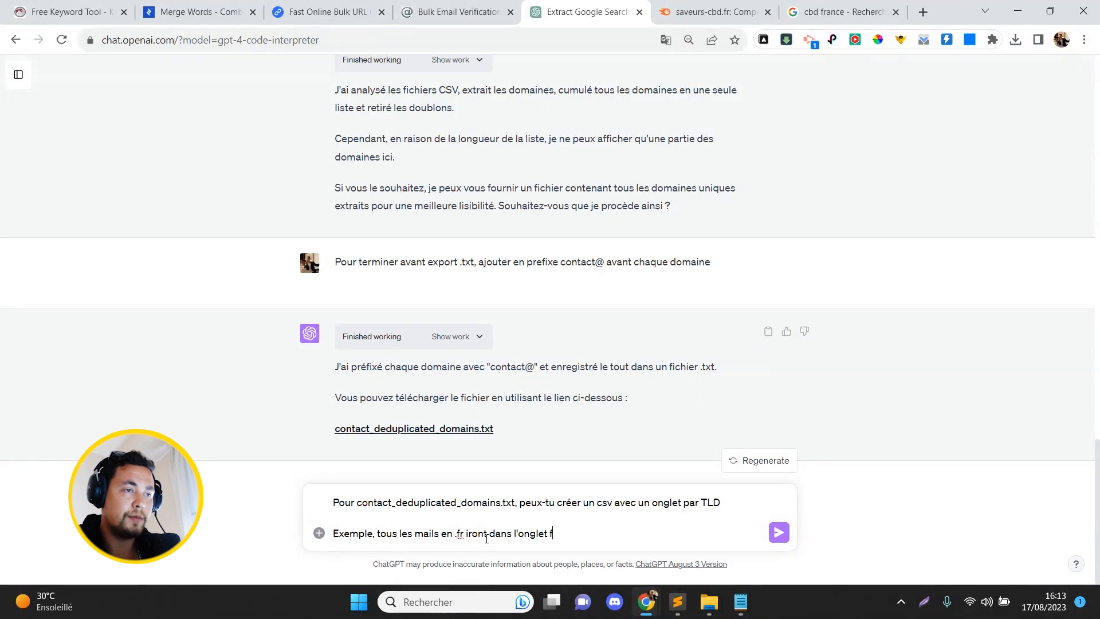
{"action": "type", "text": "r du csv"}
{"action": "key", "text": "BackSpace"}
{"action": "key", "text": "BackSpace"}
{"action": "key", "text": "BackSpace"}
{"action": "type", "text": "CSV"}
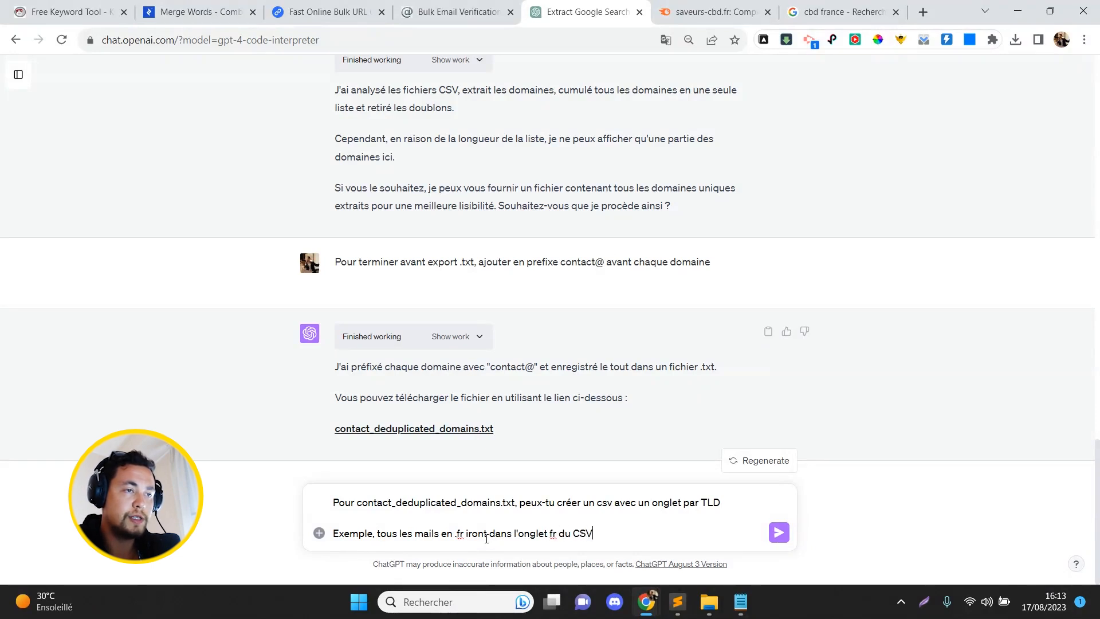
{"action": "key", "text": "shift+Return"}
{"action": "key", "text": "shift+Return"}
{"action": "type", "text": "Merci"}
{"action": "key", "text": "Return"}
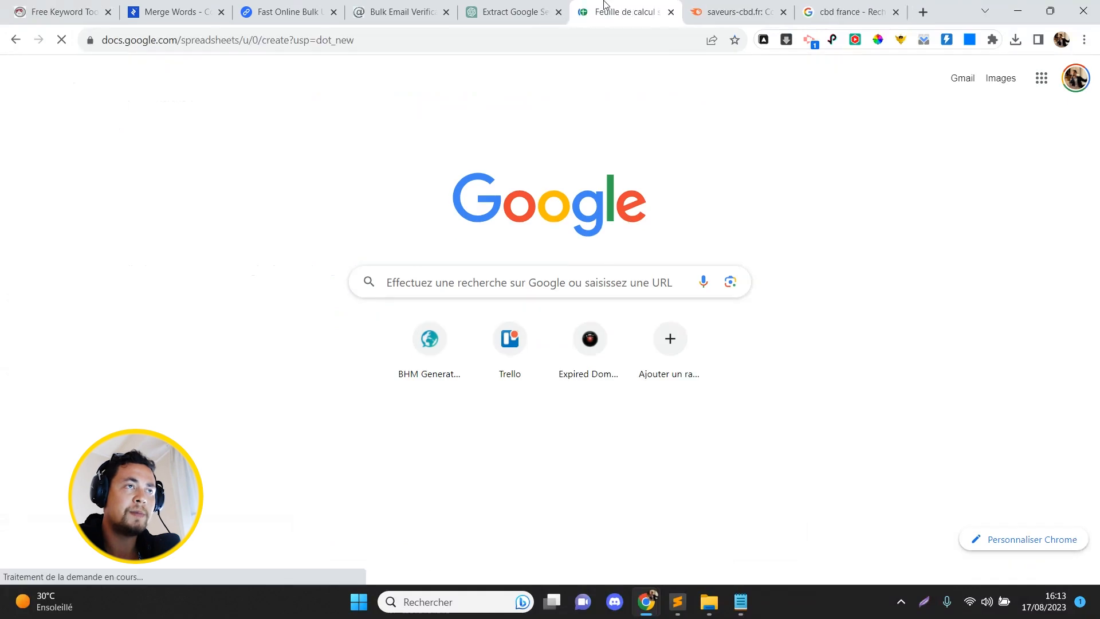
Step: Download contact_domains_by_tld.xlsx from the ChatGPT reply and import it into the blank Google Sheets file, replacing the spreadsheet
{"action": "left_click", "coordinate": [514, 5]}
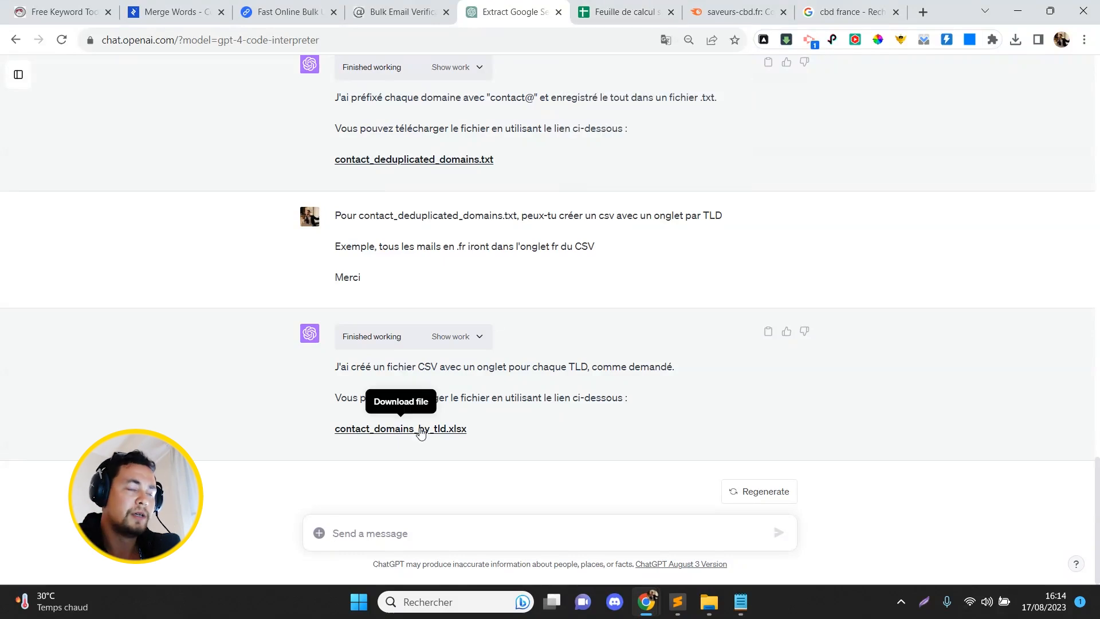
{"action": "left_click", "coordinate": [401, 428]}
{"action": "left_click", "coordinate": [627, 11]}
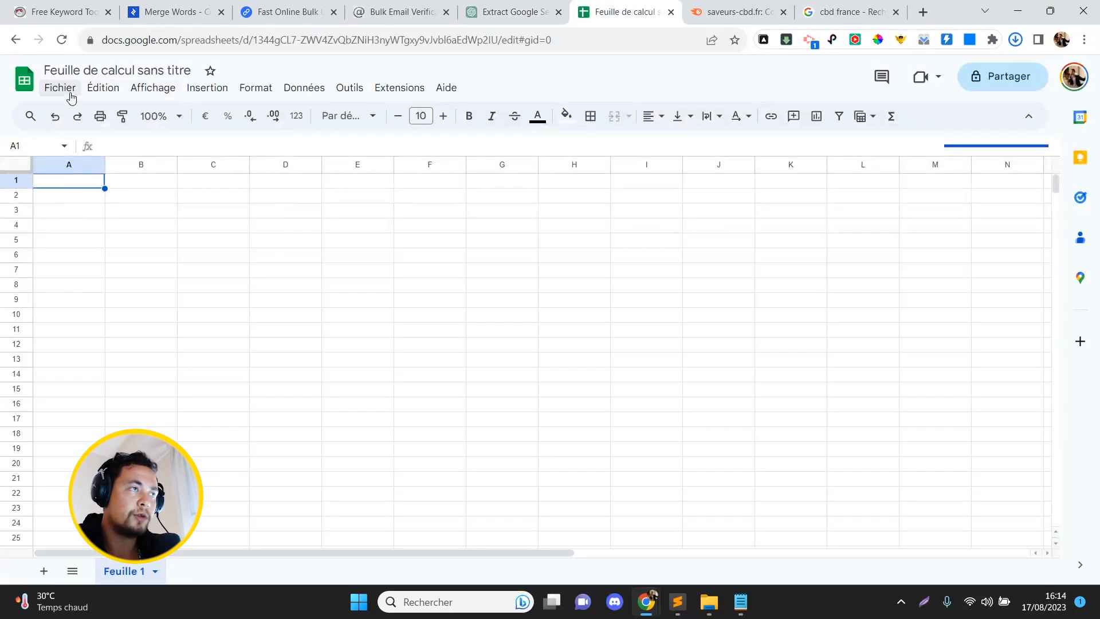
{"action": "left_click", "coordinate": [64, 90]}
{"action": "left_click", "coordinate": [131, 154]}
{"action": "left_click", "coordinate": [526, 419]}
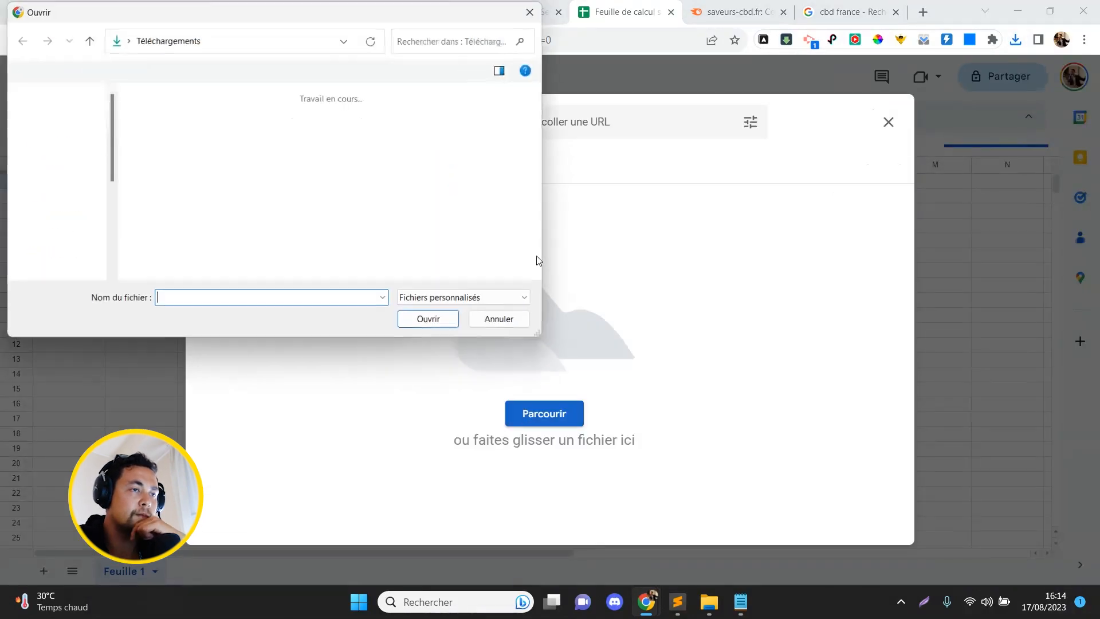
{"action": "double_click", "coordinate": [245, 114]}
{"action": "left_click", "coordinate": [592, 390]}
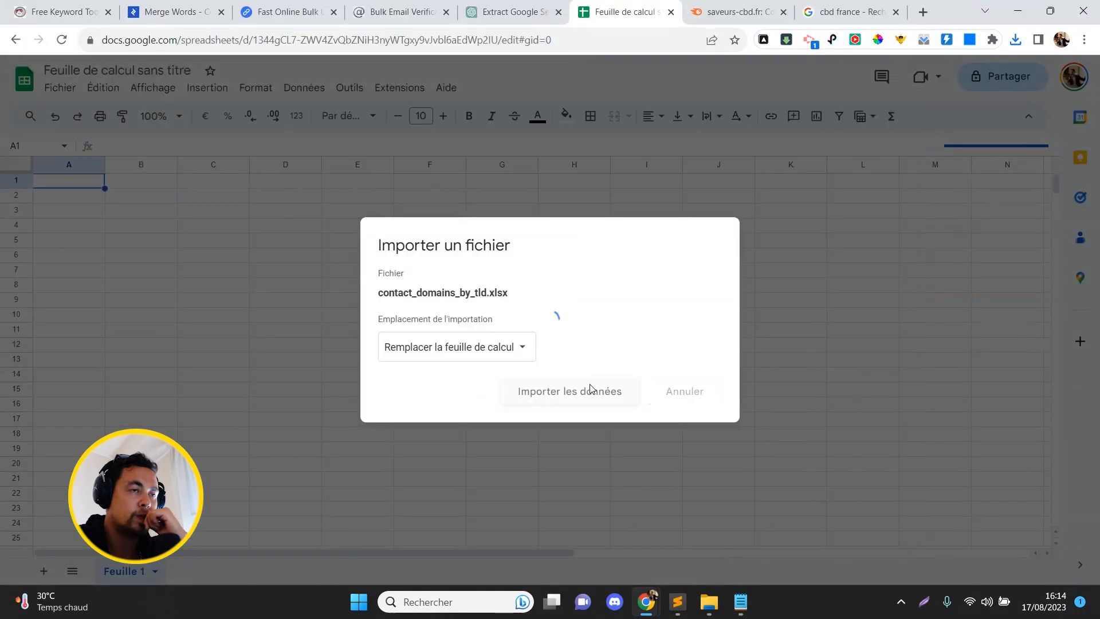
Step: Open the fr sheet and review its list of contact@ addresses from the first row to the last
{"action": "left_click", "coordinate": [1017, 571]}
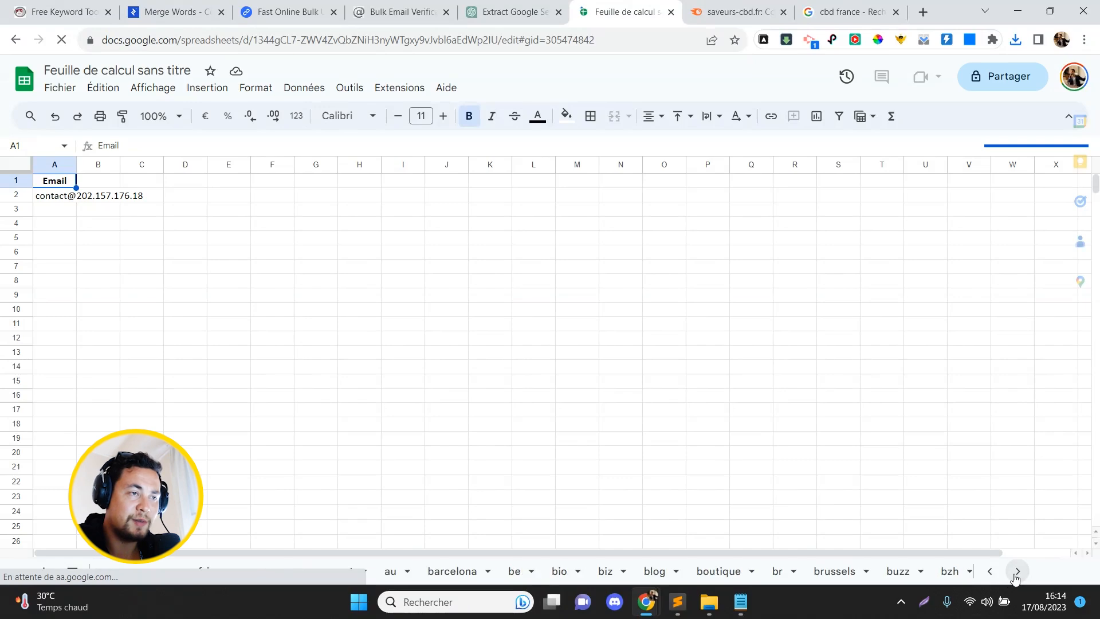
{"action": "left_click", "coordinate": [1017, 571]}
{"action": "left_click", "coordinate": [827, 571]}
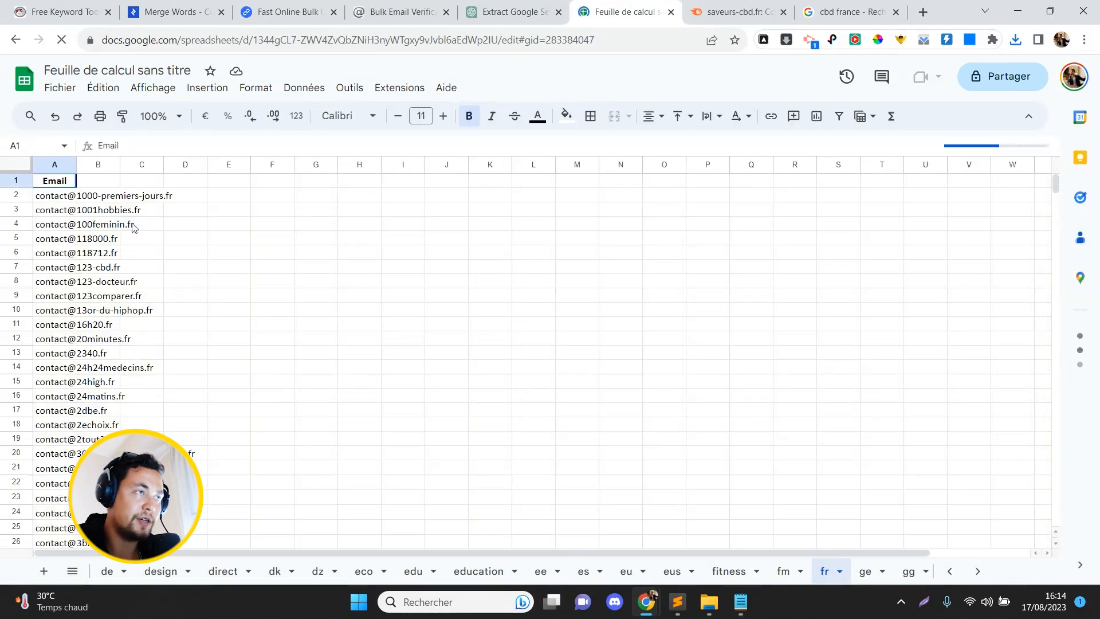
{"action": "left_click", "coordinate": [98, 195]}
{"action": "left_click", "coordinate": [54, 203]}
{"action": "key", "text": "Down"}
{"action": "key", "text": "Down"}
{"action": "key", "text": "Down"}
{"action": "key", "text": "Down"}
{"action": "key", "text": "Down"}
{"action": "key", "text": "Down"}
{"action": "key", "text": "Down"}
{"action": "key", "text": "Down"}
{"action": "key", "text": "Down"}
{"action": "key", "text": "Down"}
{"action": "key", "text": "Down"}
{"action": "key", "text": "Down"}
{"action": "key", "text": "Down"}
{"action": "key", "text": "Down"}
{"action": "key", "text": "Down"}
{"action": "key", "text": "Down"}
{"action": "key", "text": "Down"}
{"action": "key", "text": "Down"}
{"action": "key", "text": "Down"}
{"action": "key", "text": "Down"}
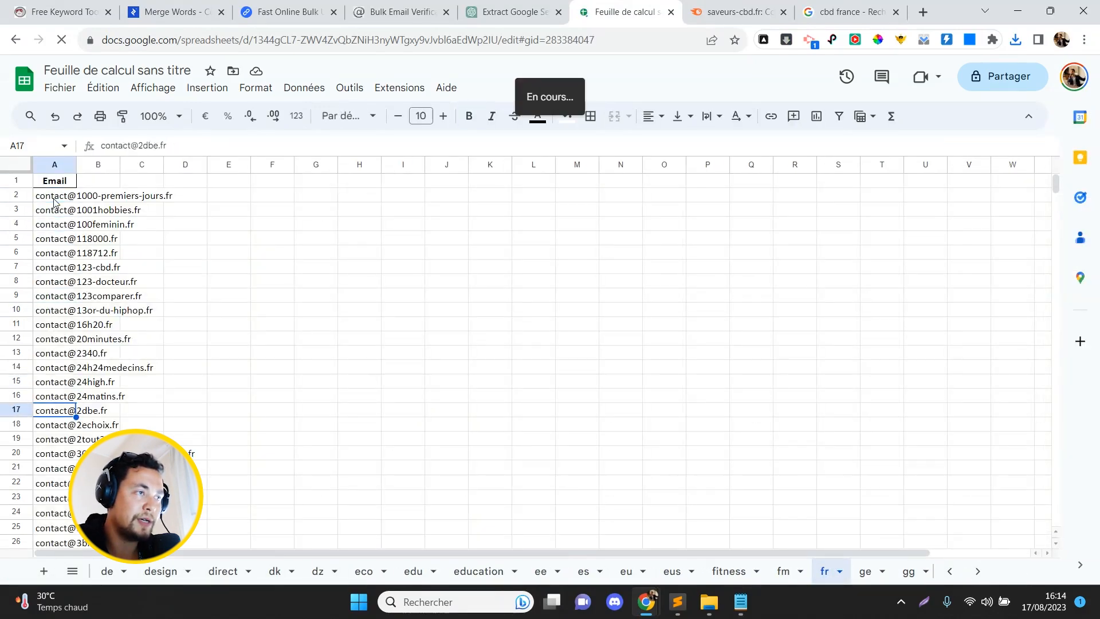
{"action": "key", "text": "ctrl+Down"}
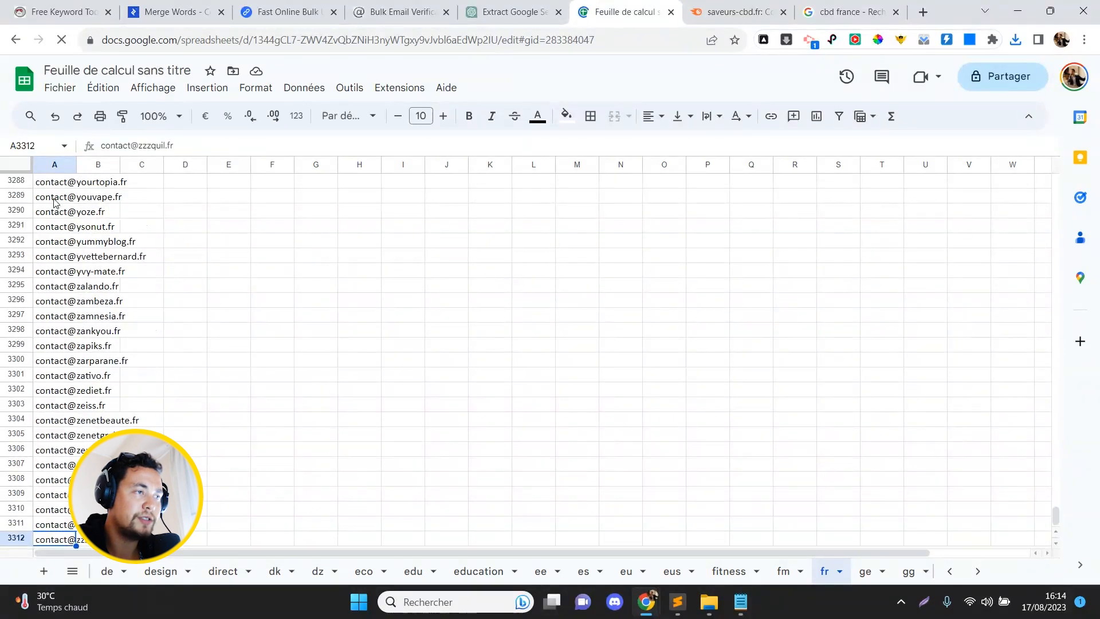
{"action": "key", "text": "ctrl+Up"}
{"action": "key", "text": "Down"}
{"action": "key", "text": "Down"}
{"action": "key", "text": "Down"}
{"action": "key", "text": "Down"}
{"action": "key", "text": "Down"}
{"action": "key", "text": "Down"}
{"action": "key", "text": "Down"}
{"action": "key", "text": "Down"}
{"action": "key", "text": "Down"}
{"action": "key", "text": "Down"}
{"action": "key", "text": "Down"}
{"action": "key", "text": "Down"}
{"action": "key", "text": "Down"}
{"action": "key", "text": "Down"}
{"action": "key", "text": "Down"}
{"action": "key", "text": "Down"}
{"action": "key", "text": "Down"}
{"action": "key", "text": "Down"}
{"action": "key", "text": "Down"}
{"action": "key", "text": "Down"}
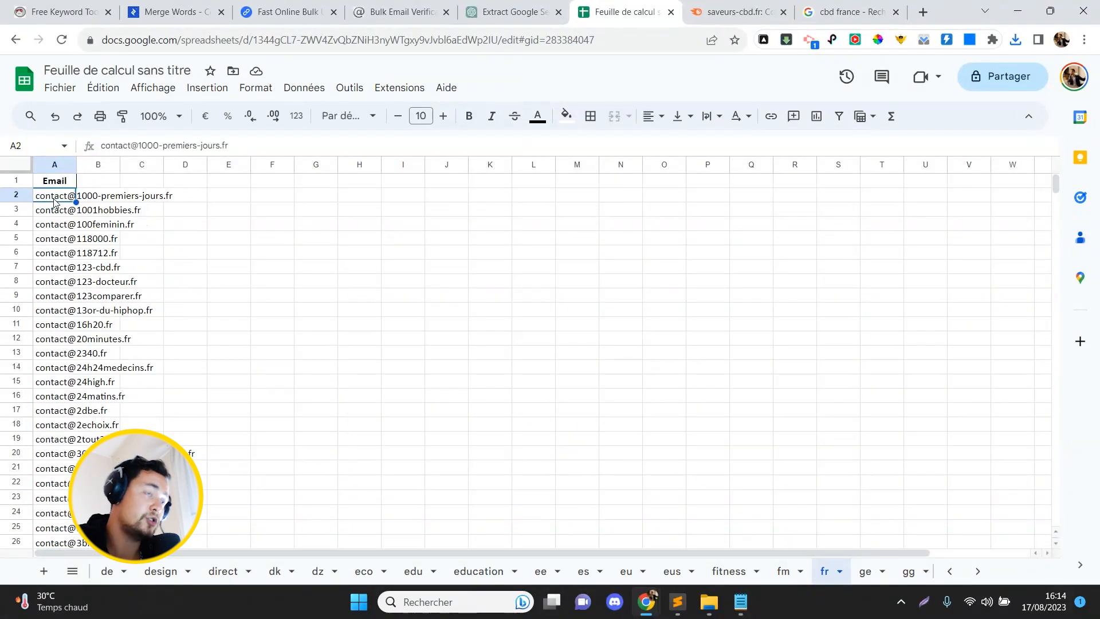
Step: Open the es sheet and select its email column to check how many addresses it holds
{"action": "left_click", "coordinate": [583, 571]}
{"action": "left_click_drag", "start_coordinate": [57, 225], "coordinate": [54, 114]}
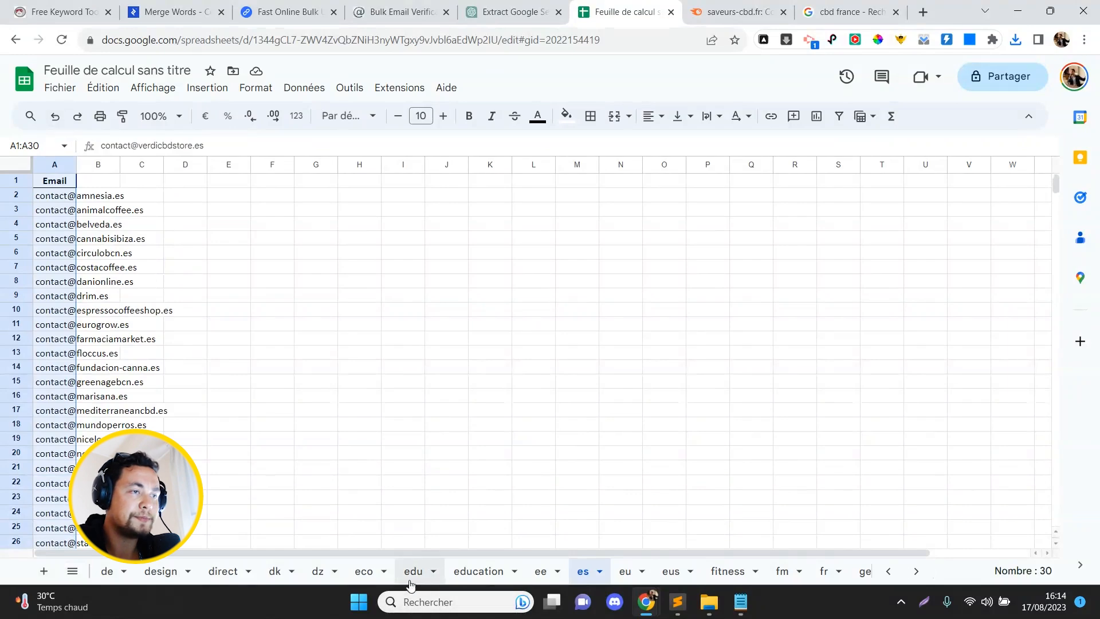
{"action": "left_click", "coordinate": [801, 571]}
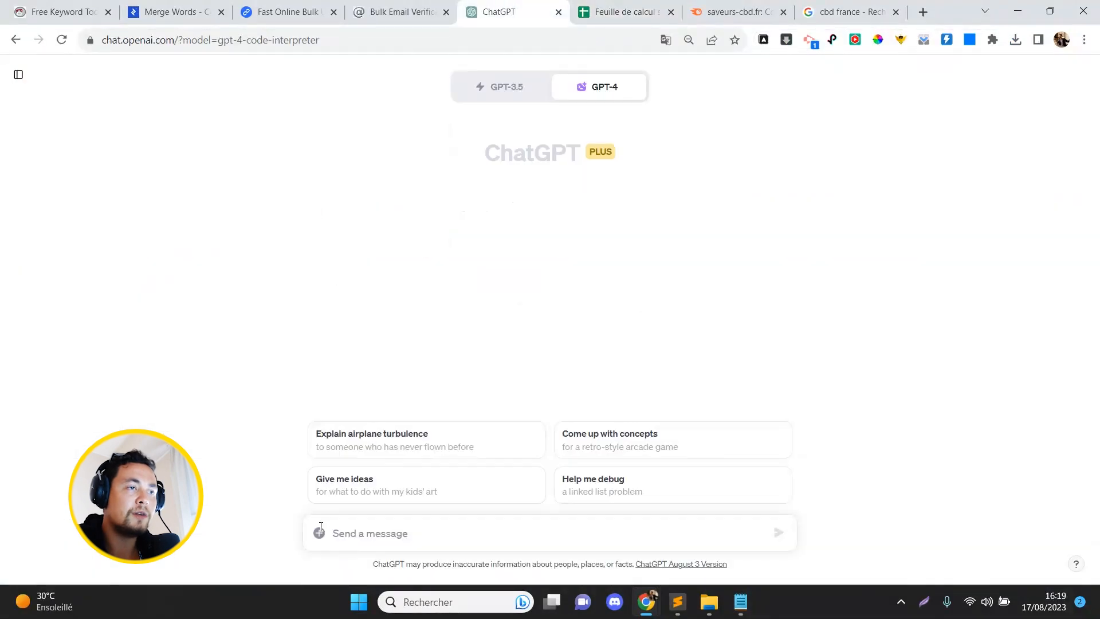
Step: Attach the file with the e-mail address list from the Téléchargements folder to a new GPT-4 chat
{"action": "left_click", "coordinate": [319, 533]}
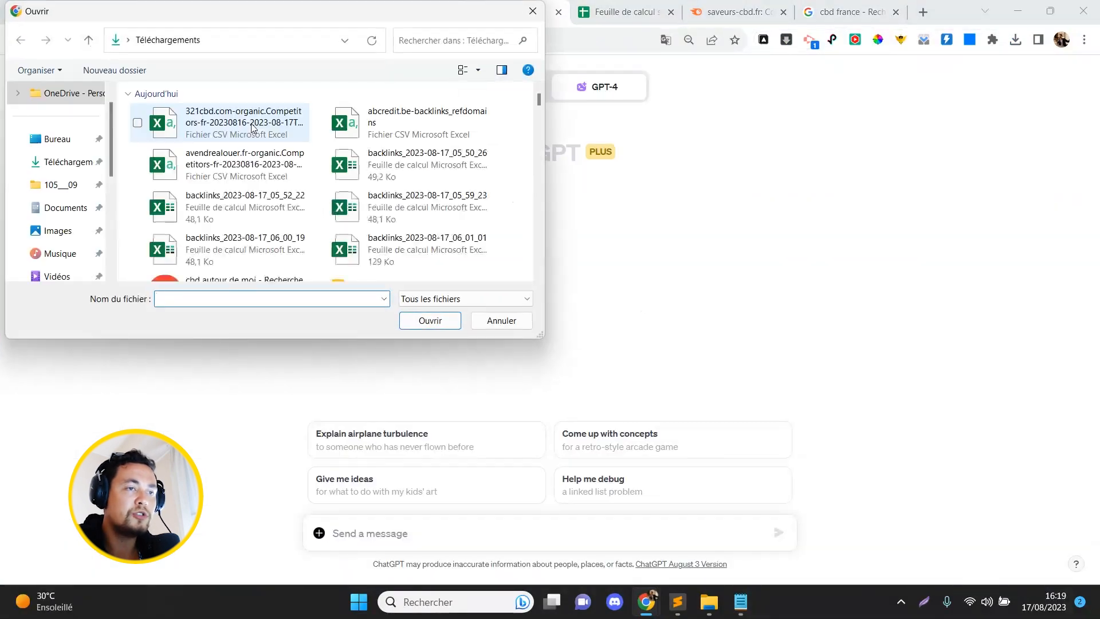
{"action": "double_click", "coordinate": [358, 125]}
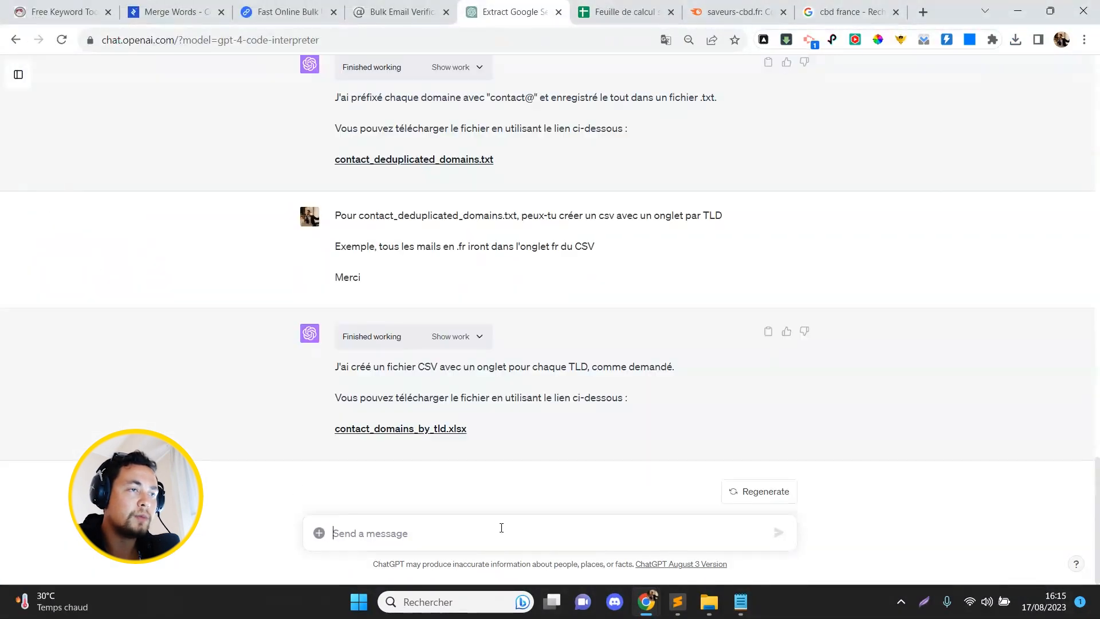
Step: Start the ChatGPT message with "Peux-tu me créer un CSV avec 3 catégories,"
{"action": "type", "text": "P"}
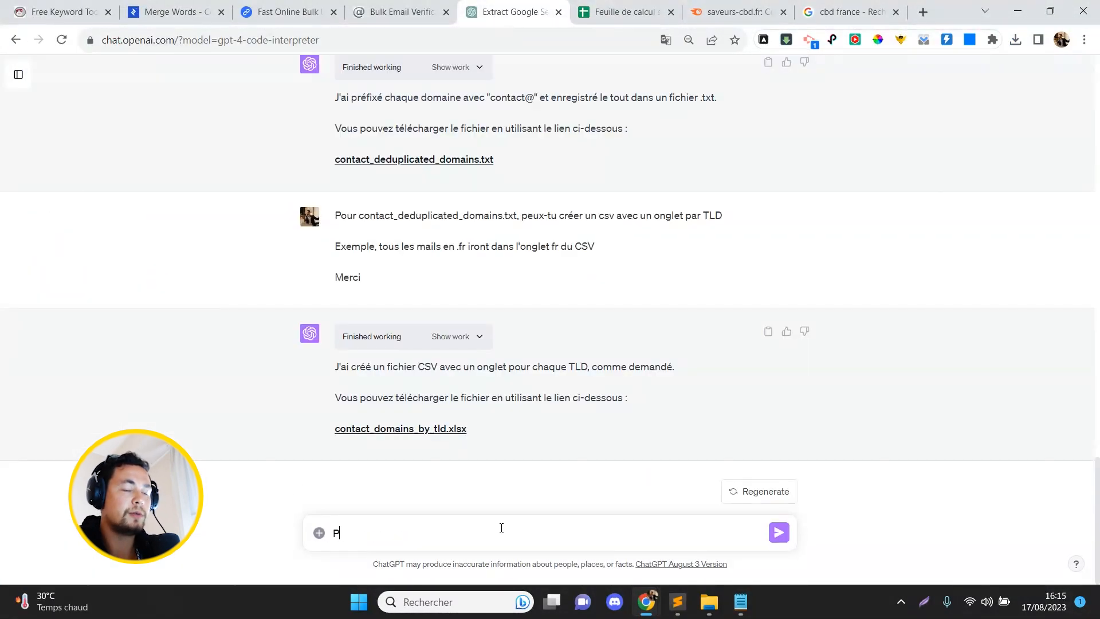
{"action": "type", "text": "eux-tu me créer un CS"}
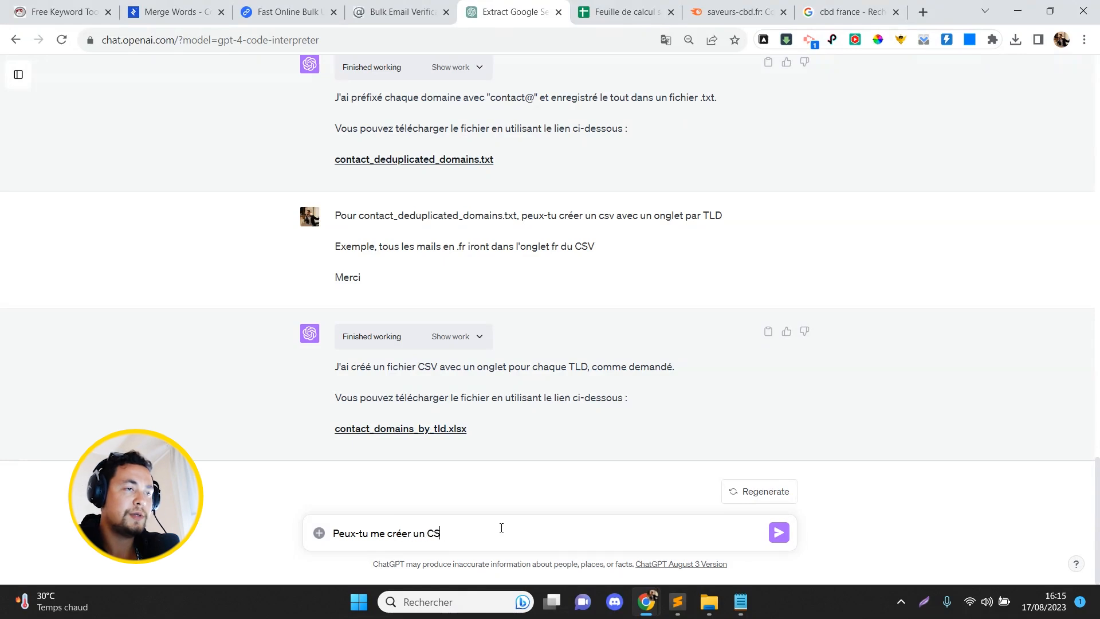
{"action": "type", "text": "V avec 3 caté"}
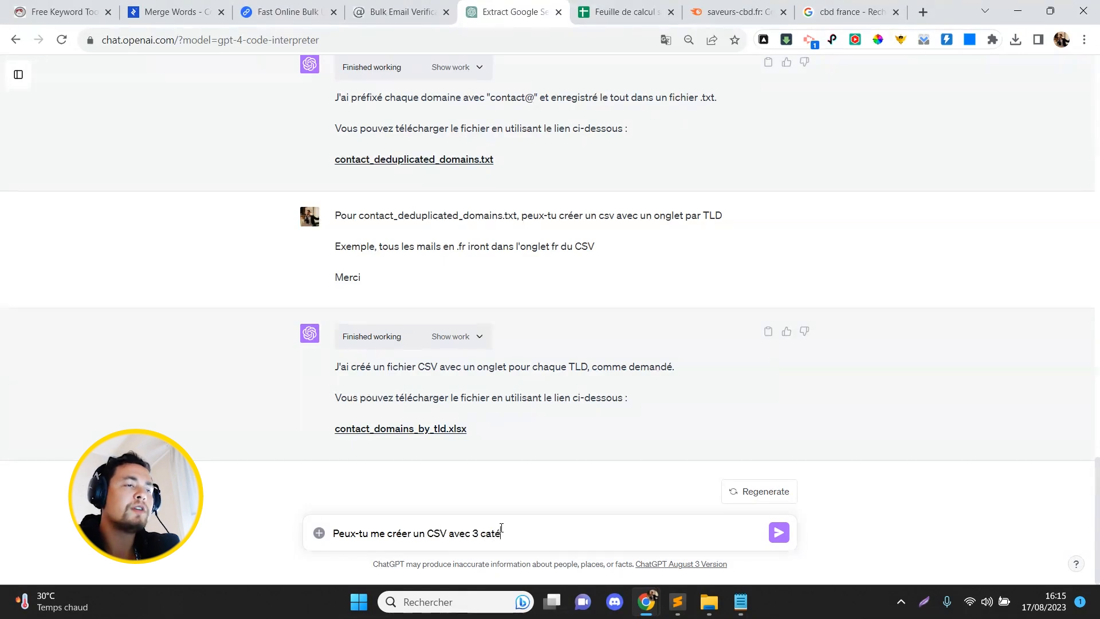
{"action": "type", "text": "gories"}
{"action": "key", "text": "BackSpace"}
{"action": "type", "text": ","}
Step: Add the line "L'onglet 1 possède tous les sites qui contiennent le mot cbd" to the message
{"action": "key", "text": "shift+Return"}
{"action": "type", "text": "L'ngle"}
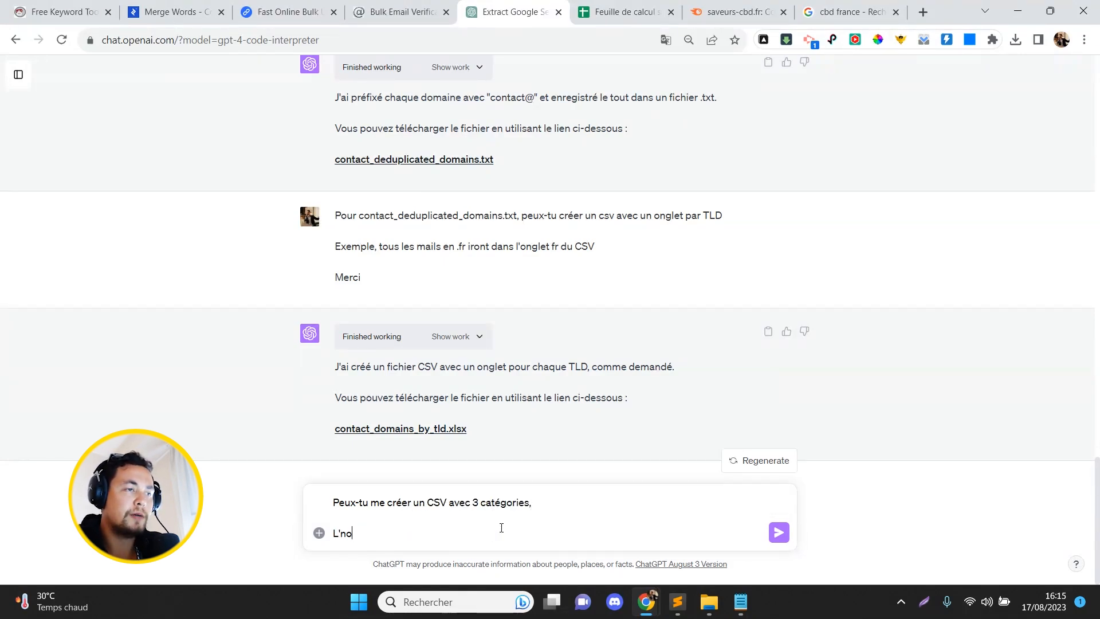
{"action": "key", "text": "BackSpace"}
{"action": "key", "text": "BackSpace"}
{"action": "type", "text": "onglet 1 possède tous les sit"}
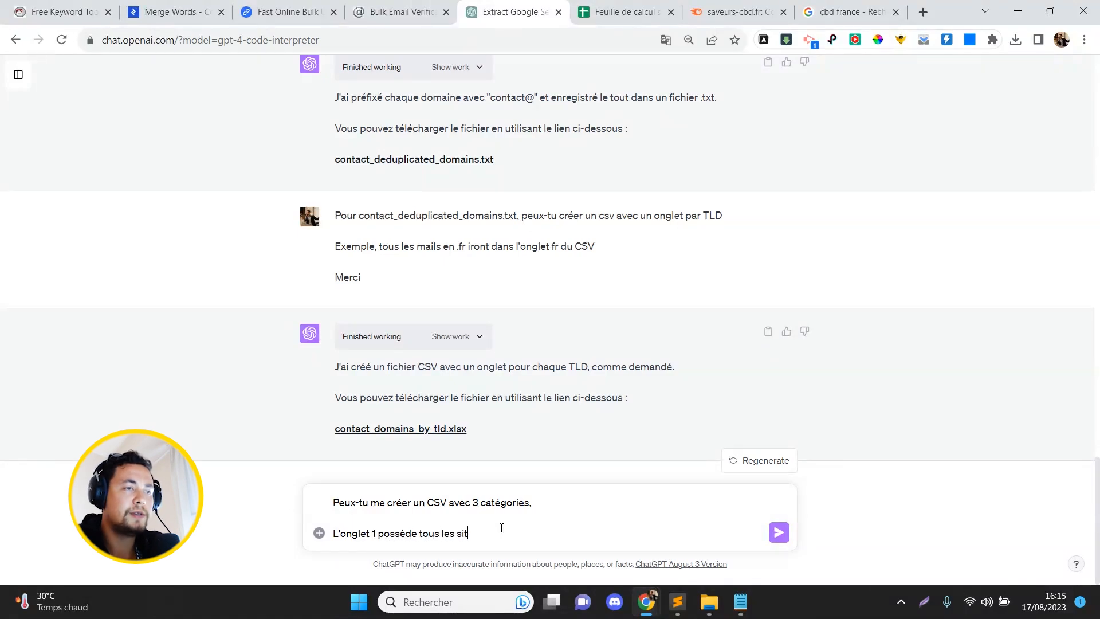
{"action": "type", "text": "es qui co"}
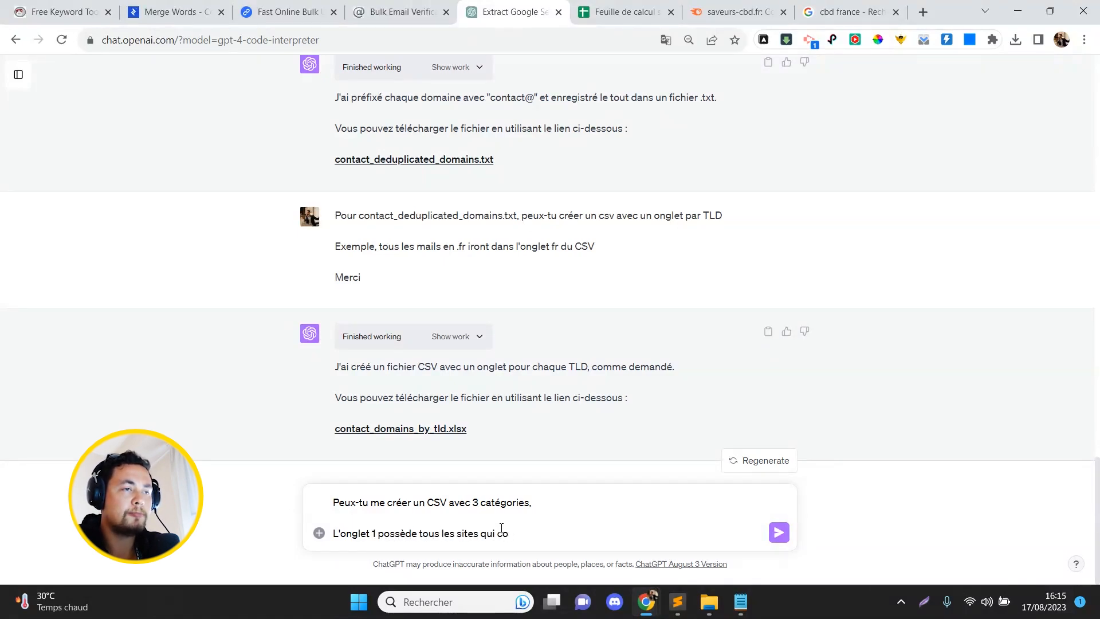
{"action": "type", "text": "ntiennent le mot cbd"}
Step: Duplicate the "L'onglet 1" line below itself and replace cbd with drogue in the copy
{"action": "key", "text": "shift+Home"}
{"action": "key", "text": "ctrl+c"}
{"action": "key", "text": "End"}
{"action": "key", "text": "shift+Return"}
{"action": "key", "text": "ctrl+v"}
{"action": "key", "text": "BackSpace"}
{"action": "key", "text": "BackSpace"}
{"action": "key", "text": "BackSpace"}
{"action": "type", "text": "drog"}
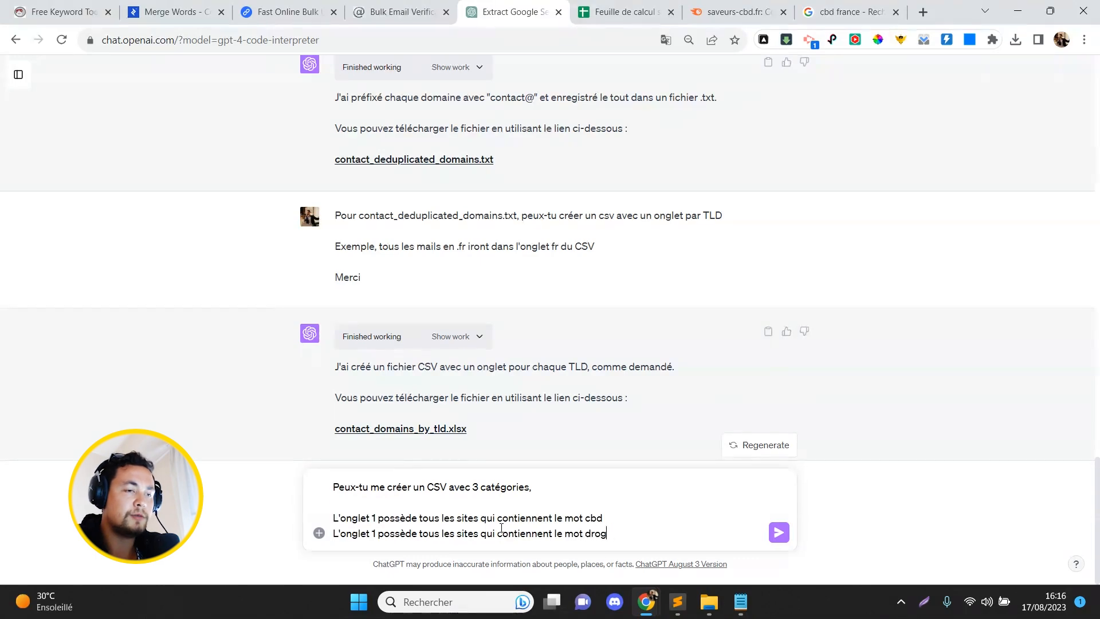
{"action": "type", "text": "ue"}
Step: Add another copy of the "L'onglet 1" line with tabac as its keyword
{"action": "key", "text": "shift+Return"}
{"action": "key", "text": "ctrl+v"}
{"action": "key", "text": "BackSpace"}
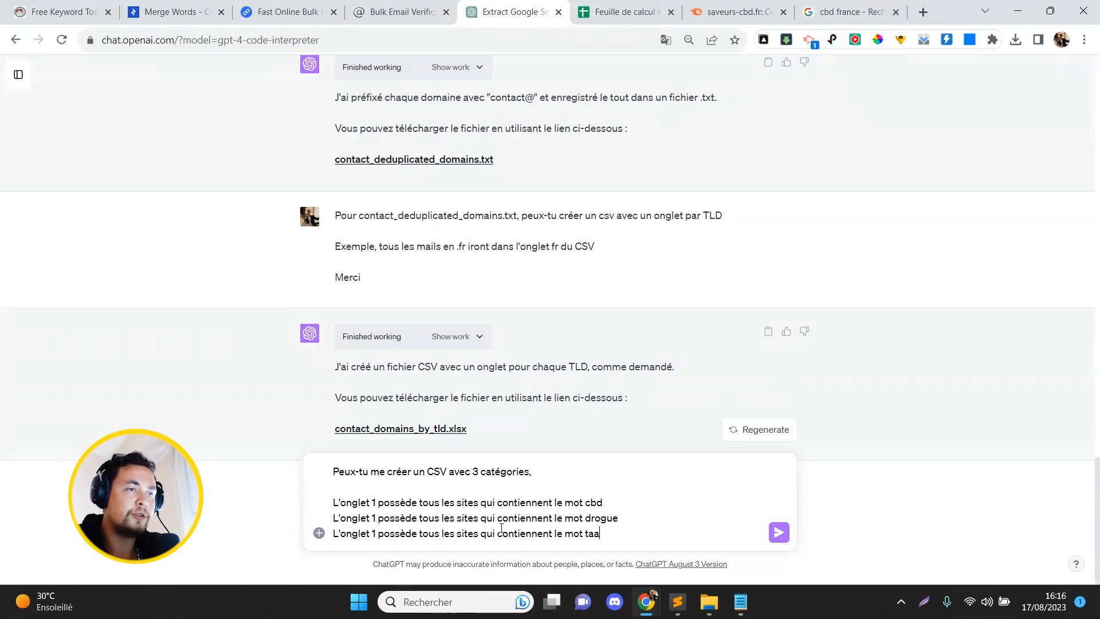
{"action": "type", "text": "tabac"}
Step: Add a fourth copy of the line and change its ending to "les mots boutique et shop"
{"action": "key", "text": "shift+Return"}
{"action": "key", "text": "ctrl+v"}
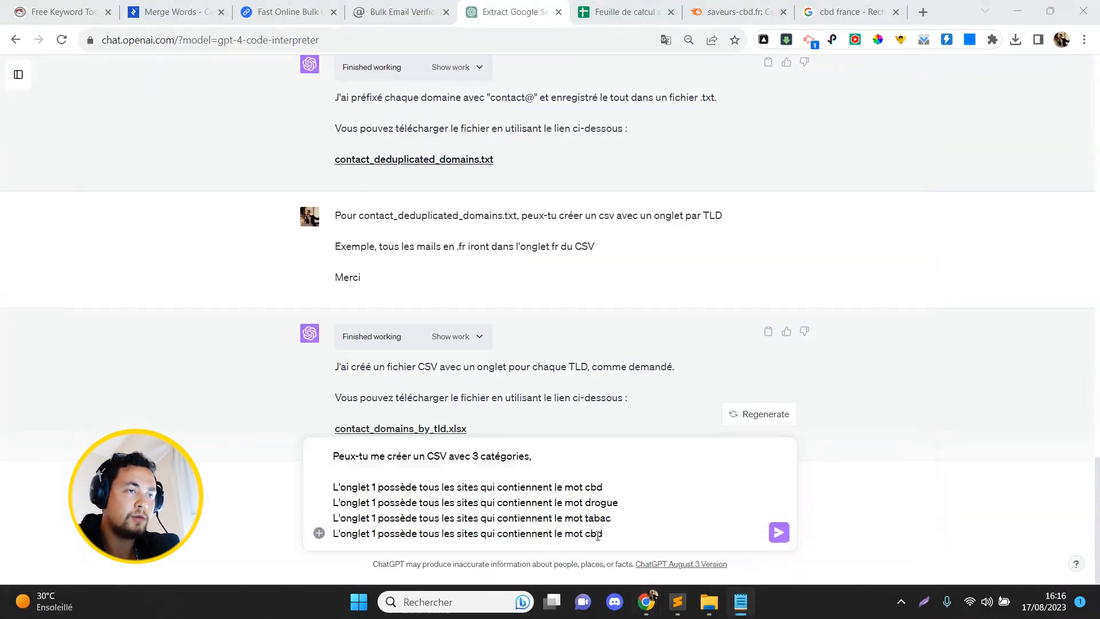
{"action": "key", "text": "BackSpace"}
{"action": "key", "text": "BackSpace"}
{"action": "key", "text": "BackSpace"}
{"action": "type", "text": "boutique"}
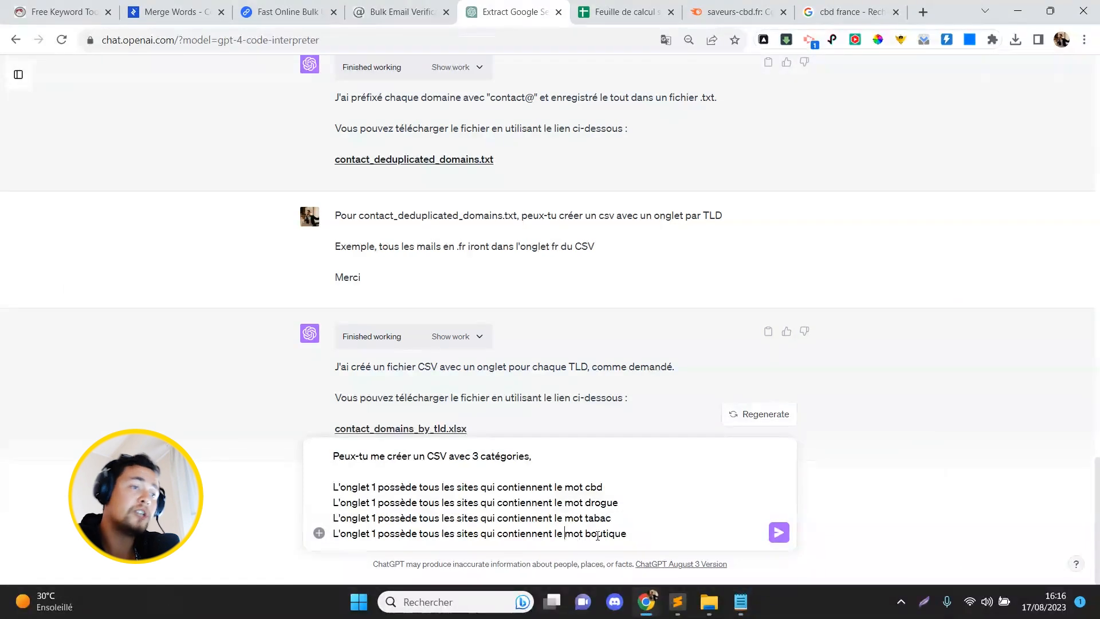
{"action": "type", "text": "ss"}
{"action": "key", "text": "End"}
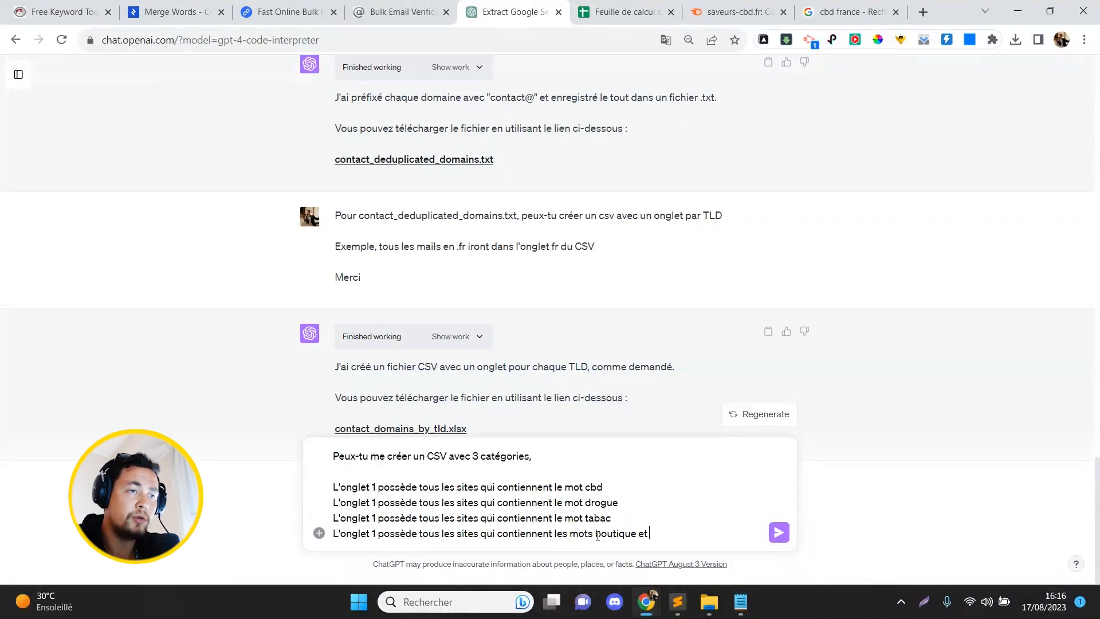
{"action": "type", "text": "et shop"}
Step: Look through contact_deduplicated_domains for another keyword and add a fifth copy of the line with forum instead of cbd
{"action": "key", "text": "shift+Return"}
{"action": "left_click", "coordinate": [740, 602]}
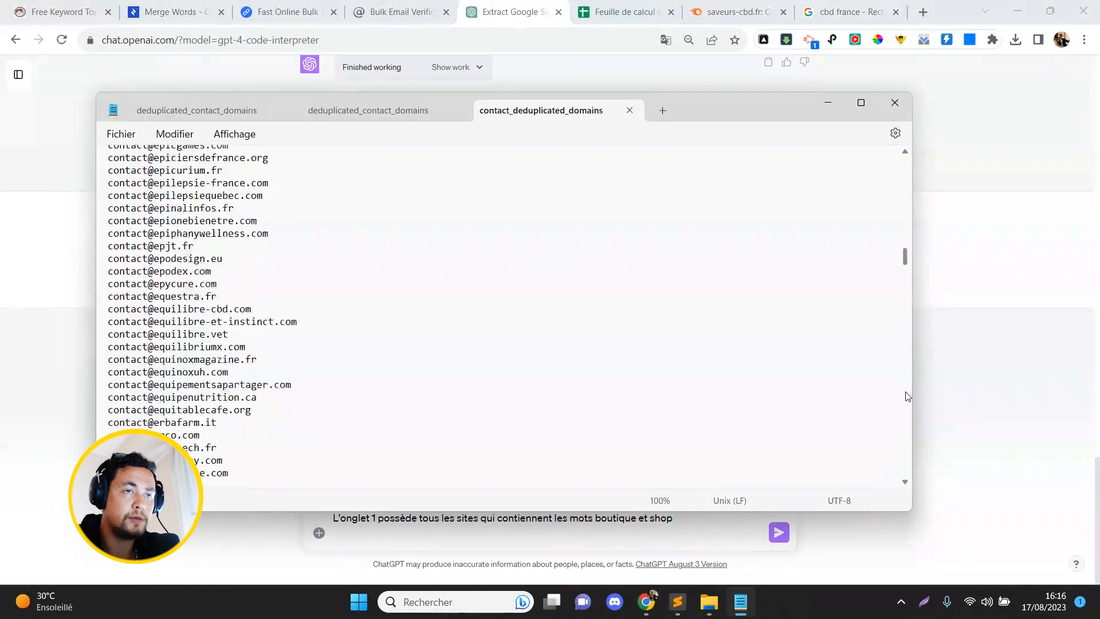
{"action": "scroll", "coordinate": [907, 395], "scroll_direction": "down", "scroll_amount": 15}
{"action": "scroll", "coordinate": [907, 396], "scroll_direction": "down", "scroll_amount": 20}
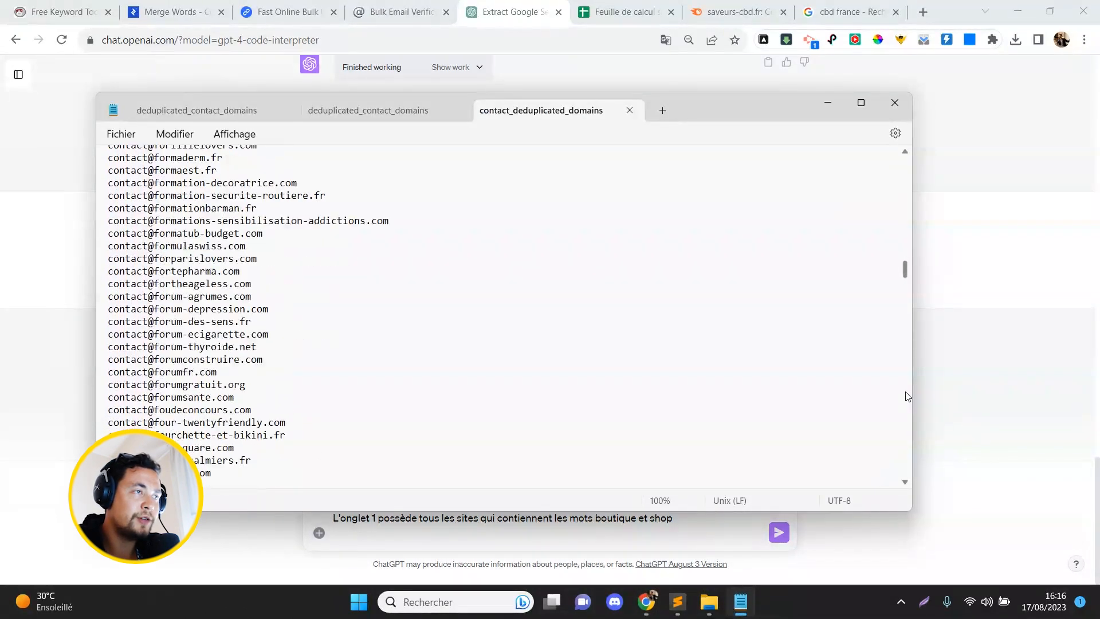
{"action": "left_click", "coordinate": [637, 531]}
{"action": "key", "text": "ctrl+v"}
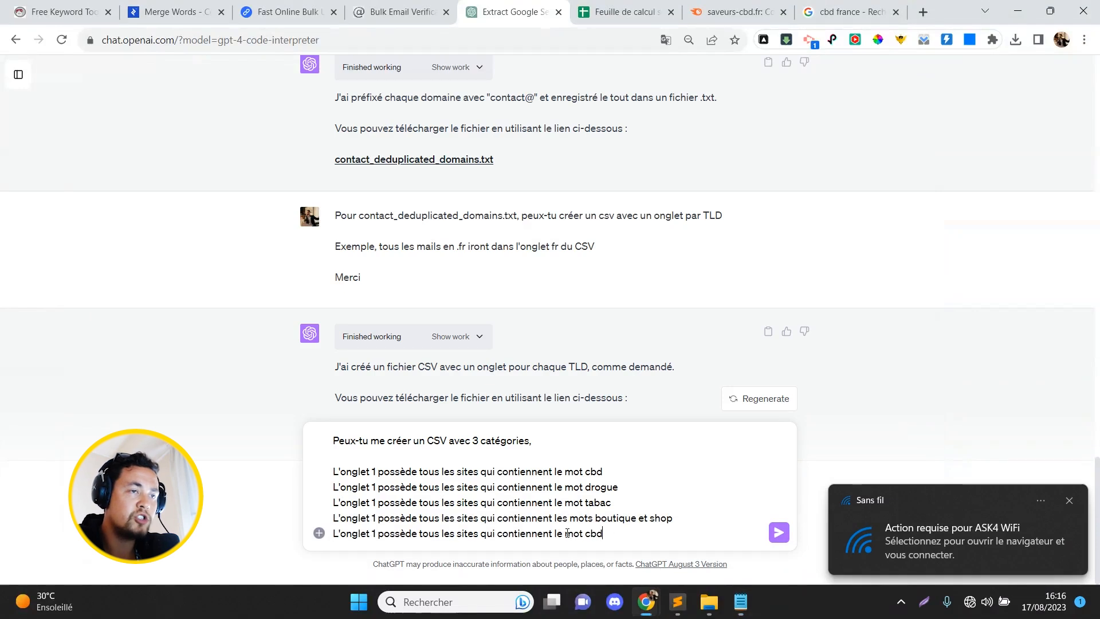
{"action": "double_click", "coordinate": [594, 532]}
{"action": "type", "text": "forum"}
Step: Renumber the onglet lines for drogue, tabac, boutique et shop, and forum as 2, 3, 4 and 5
{"action": "left_click", "coordinate": [375, 533]}
{"action": "key", "text": "BackSpace"}
{"action": "type", "text": "5"}
{"action": "key", "text": "Up"}
{"action": "key", "text": "BackSpace"}
{"action": "type", "text": "4"}
{"action": "key", "text": "Up"}
{"action": "key", "text": "BackSpace"}
{"action": "key", "text": "3"}
{"action": "key", "text": "Up"}
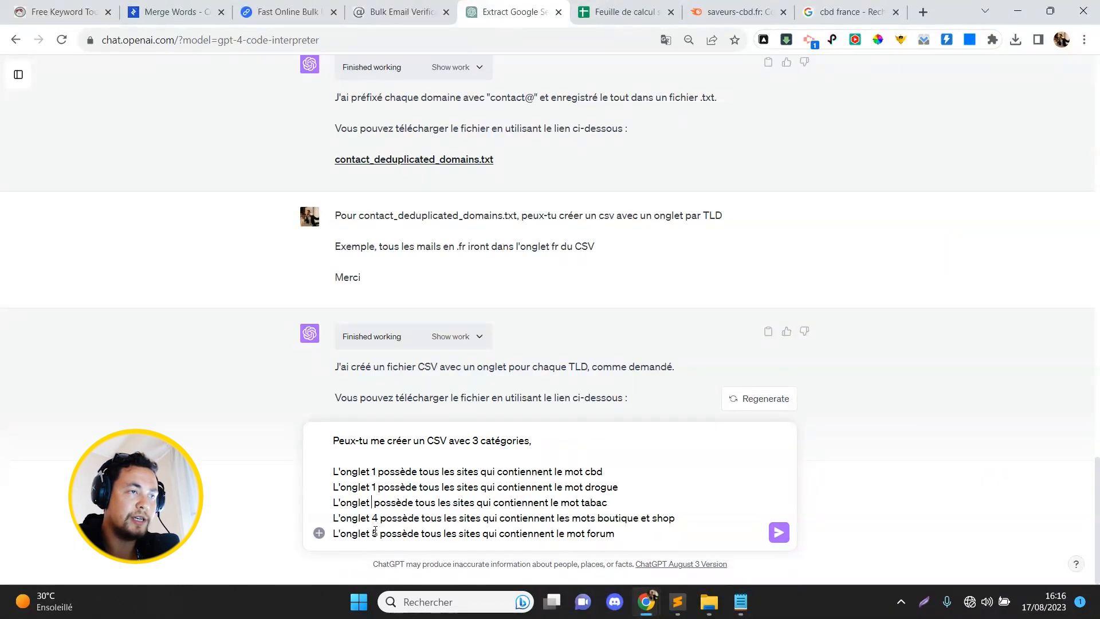
{"action": "key", "text": "BackSpace"}
{"action": "type", "text": "2"}
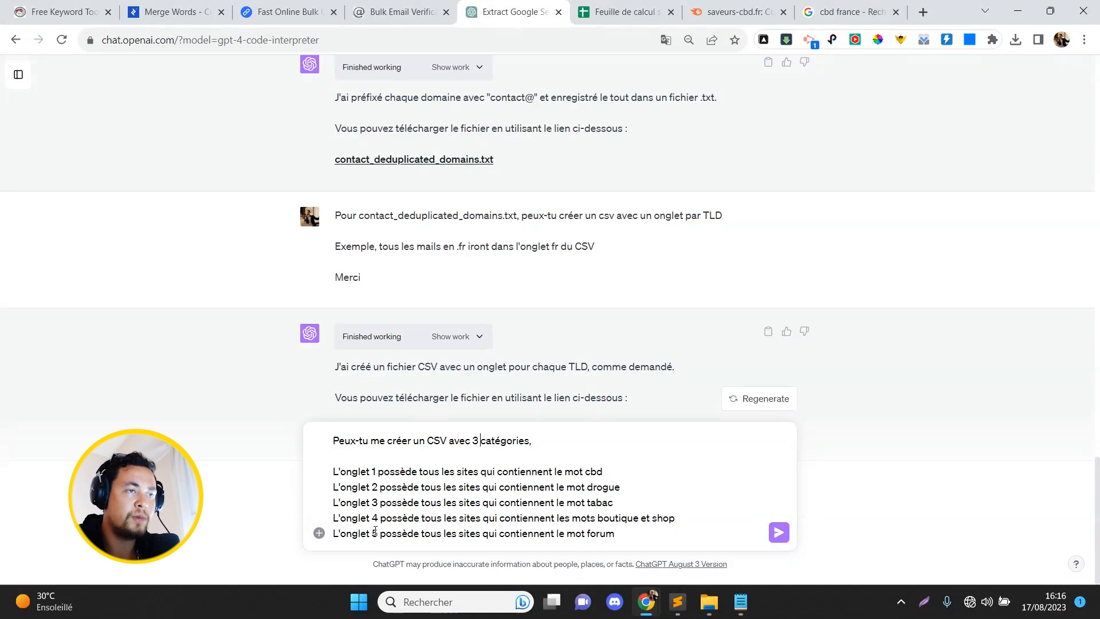
Step: Change the number of categories in the message's first line to 5 and send the message
{"action": "key", "text": "BackSpace"}
{"action": "key", "text": "BackSpace"}
{"action": "type", "text": "5"}
{"action": "key", "text": "Return"}
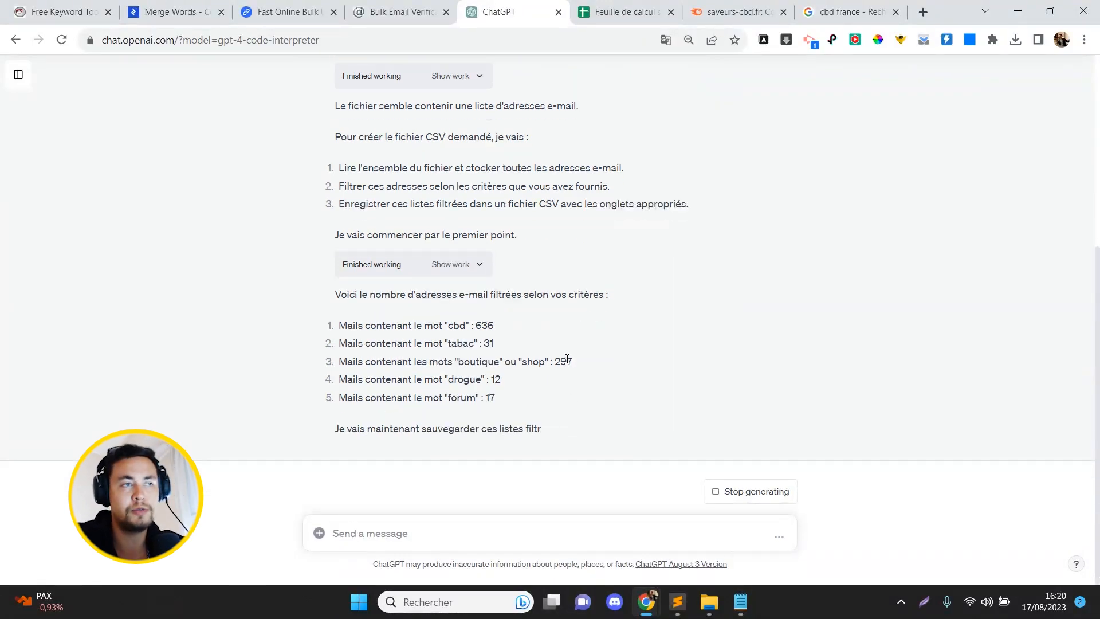
Step: Check the address counts for the boutique/shop, drogue and forum keywords in ChatGPT's reply
{"action": "double_click", "coordinate": [566, 359]}
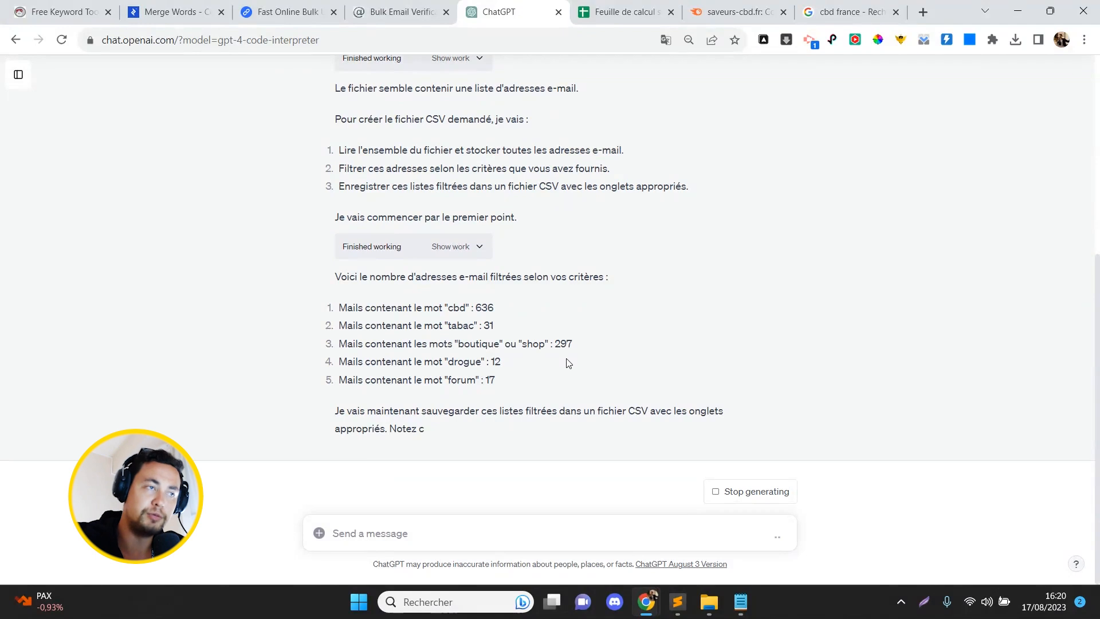
{"action": "double_click", "coordinate": [495, 359]}
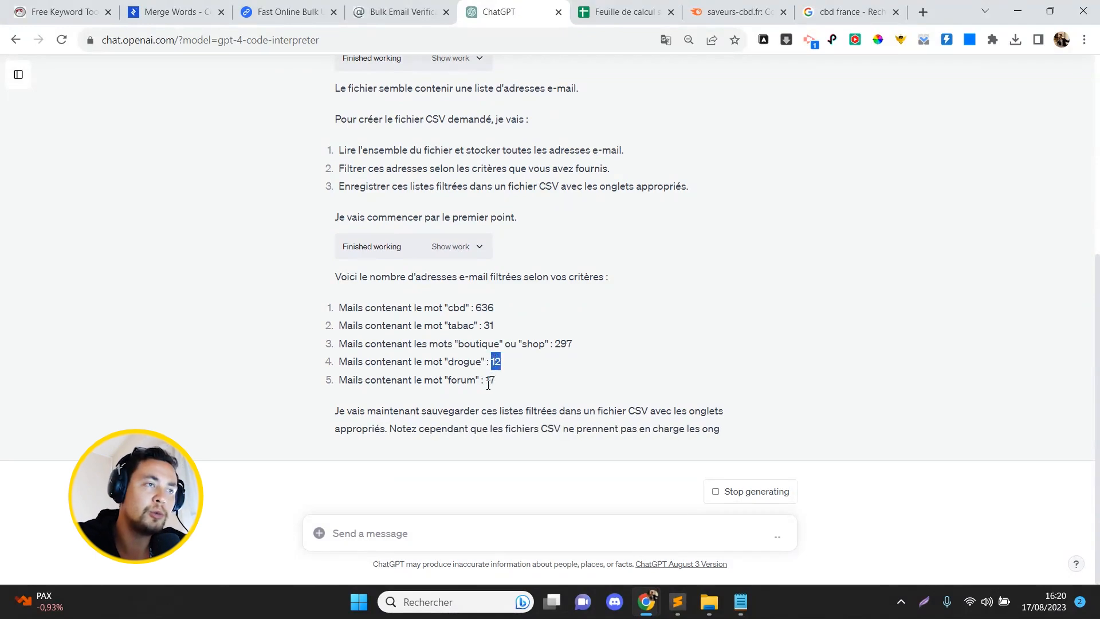
{"action": "double_click", "coordinate": [490, 380]}
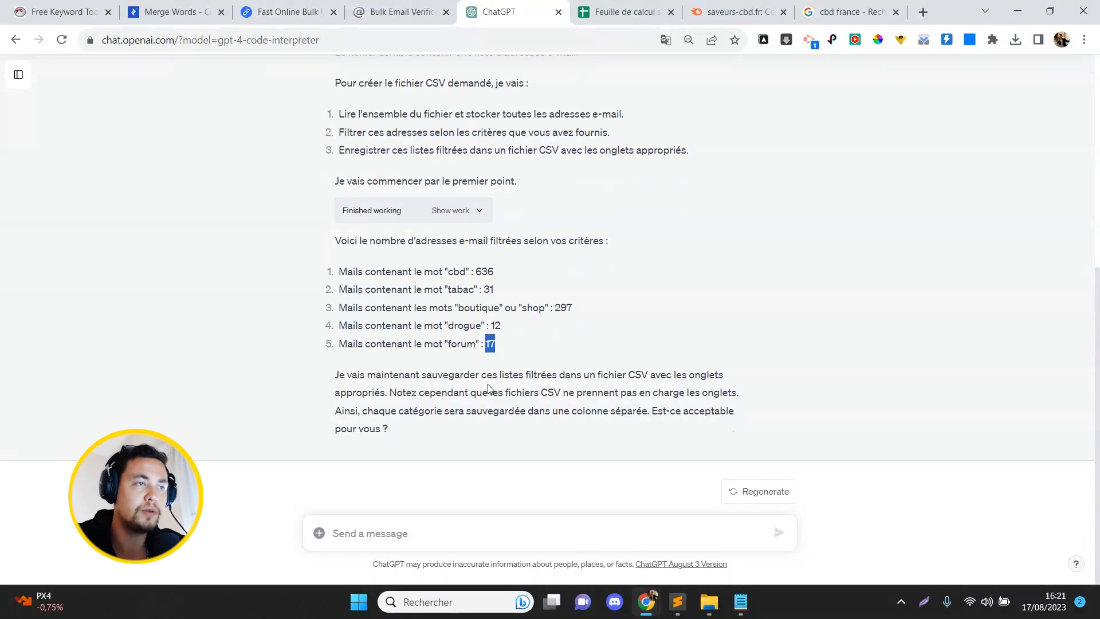
Step: Accept the separate-column layout by sending the reply "Oui parfait en colonne"
{"action": "left_click", "coordinate": [435, 533]}
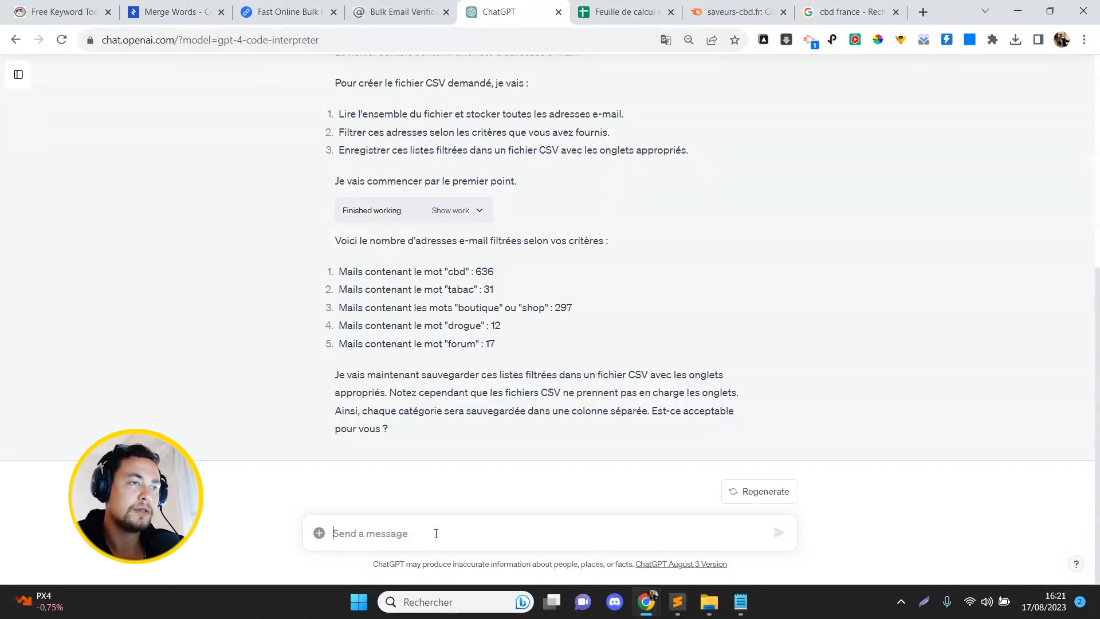
{"action": "type", "text": "Oui "}
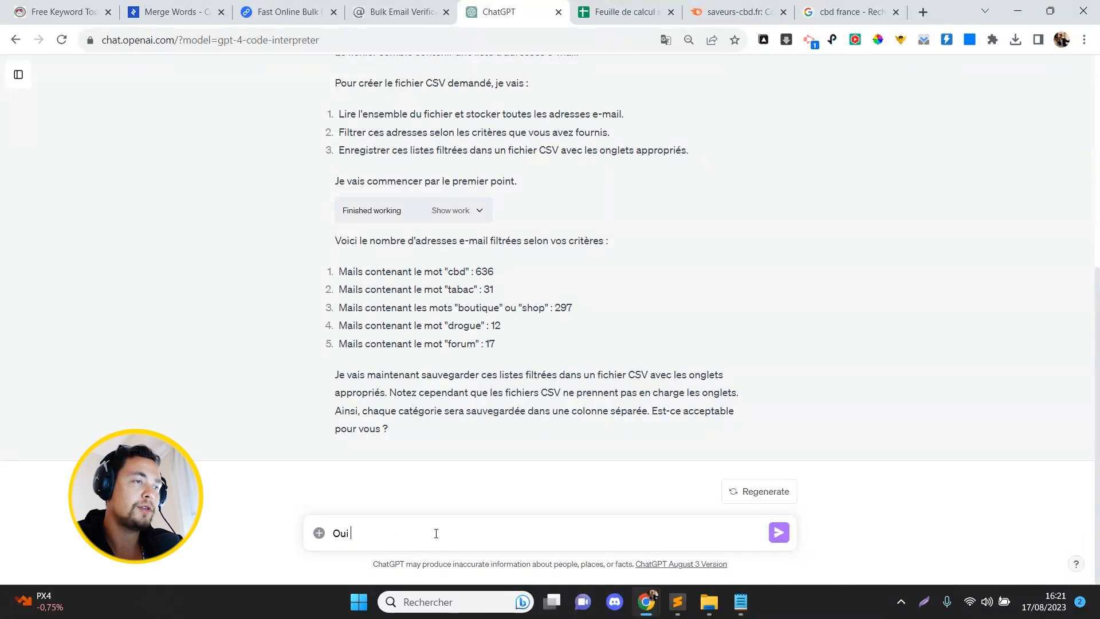
{"action": "type", "text": "parfait en colonne"}
{"action": "key", "text": "Return"}
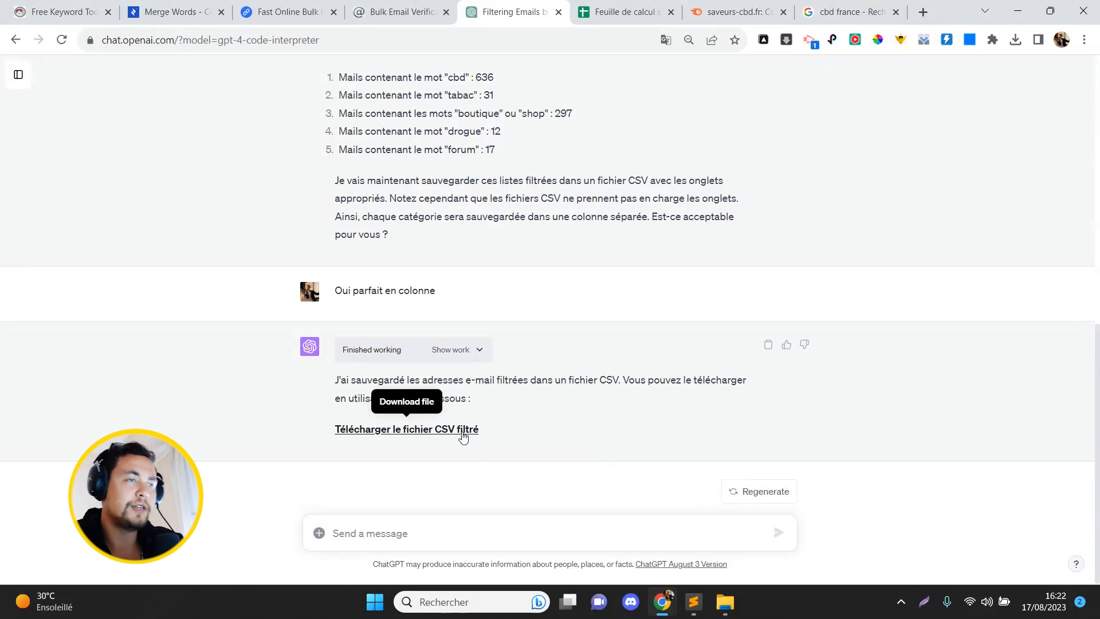
Step: Download the filtered CSV from the reply, import filtered_emails.csv into Google Sheets as a new spreadsheet and open it
{"action": "left_click", "coordinate": [462, 431]}
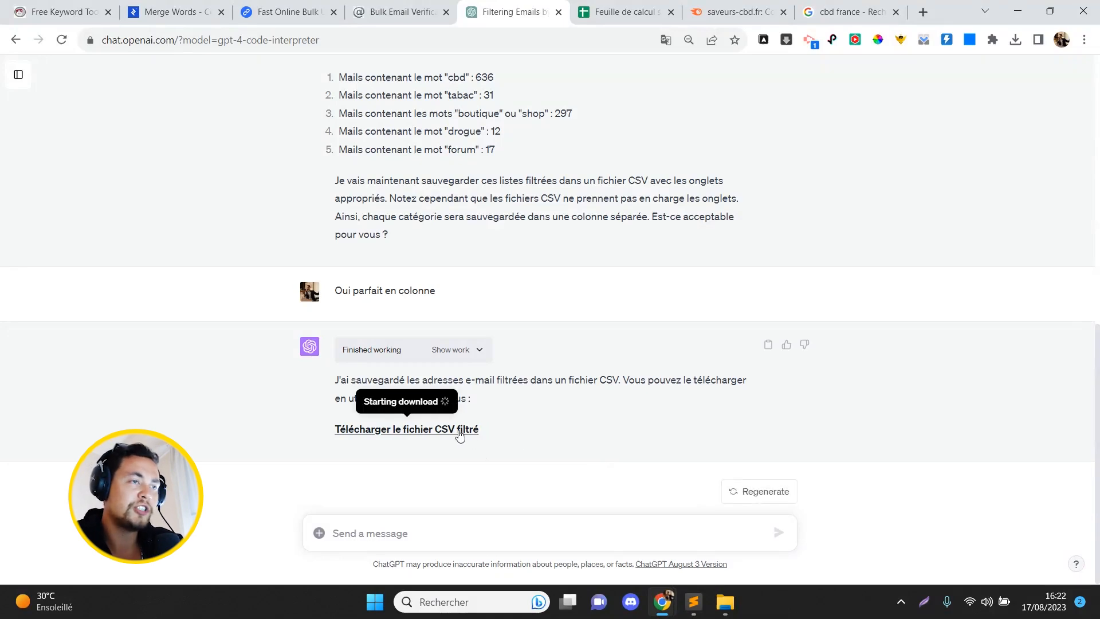
{"action": "left_click", "coordinate": [636, 11]}
{"action": "left_click", "coordinate": [54, 87]}
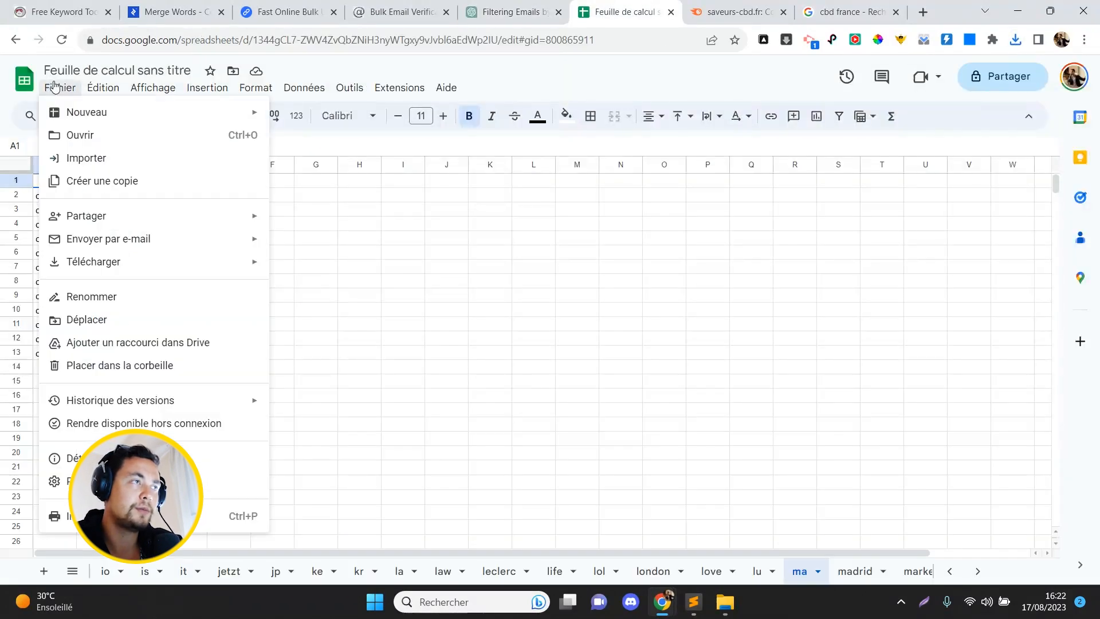
{"action": "left_click", "coordinate": [108, 151]}
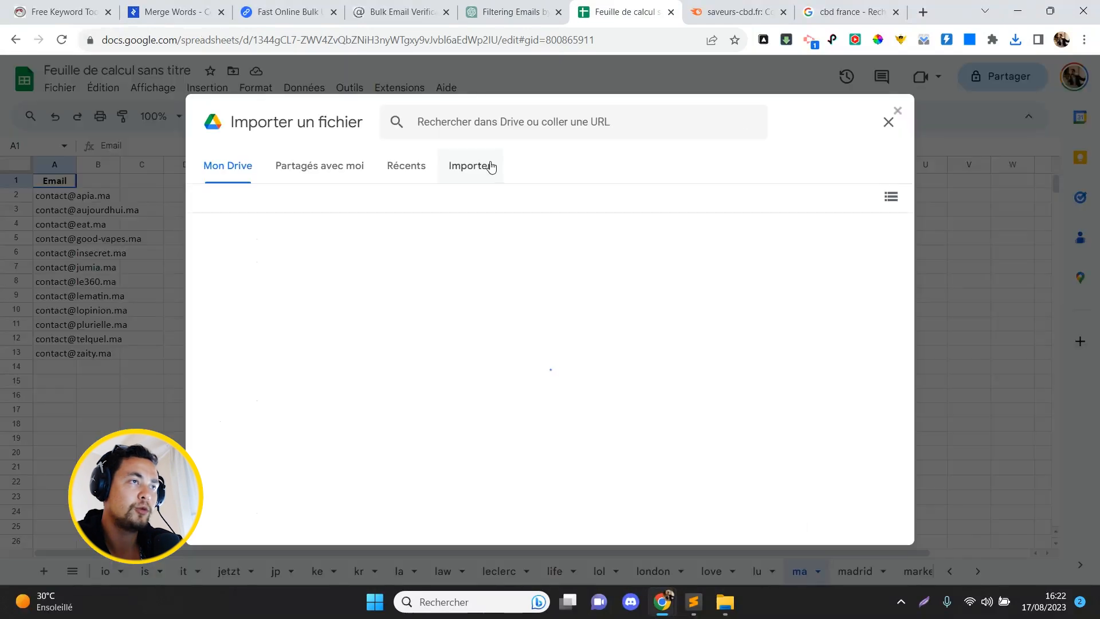
{"action": "left_click", "coordinate": [489, 166]}
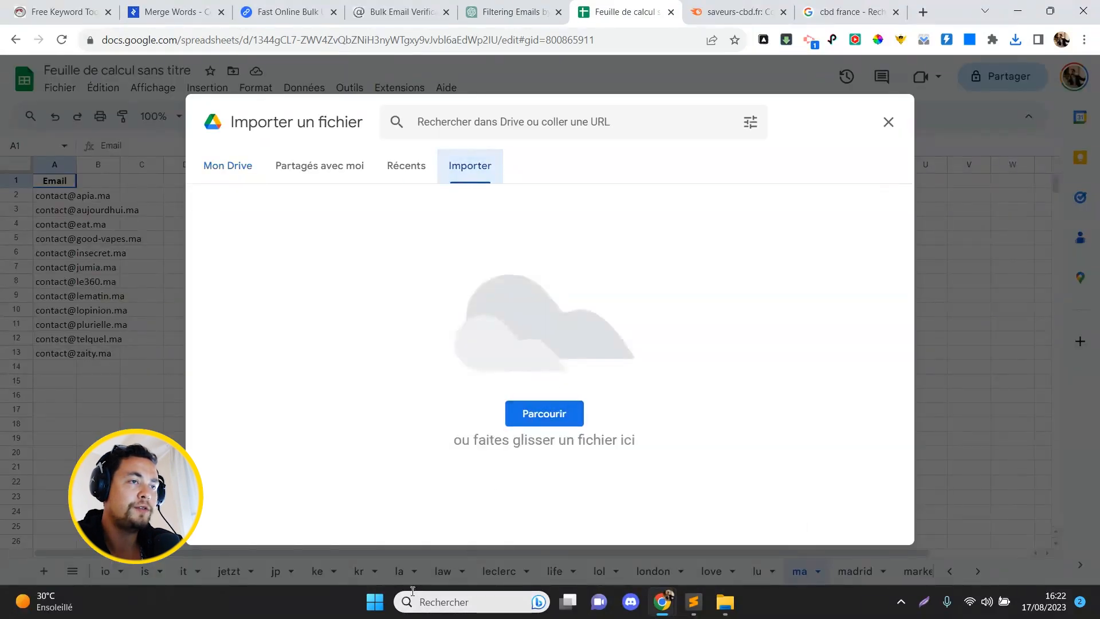
{"action": "left_click", "coordinate": [538, 415]}
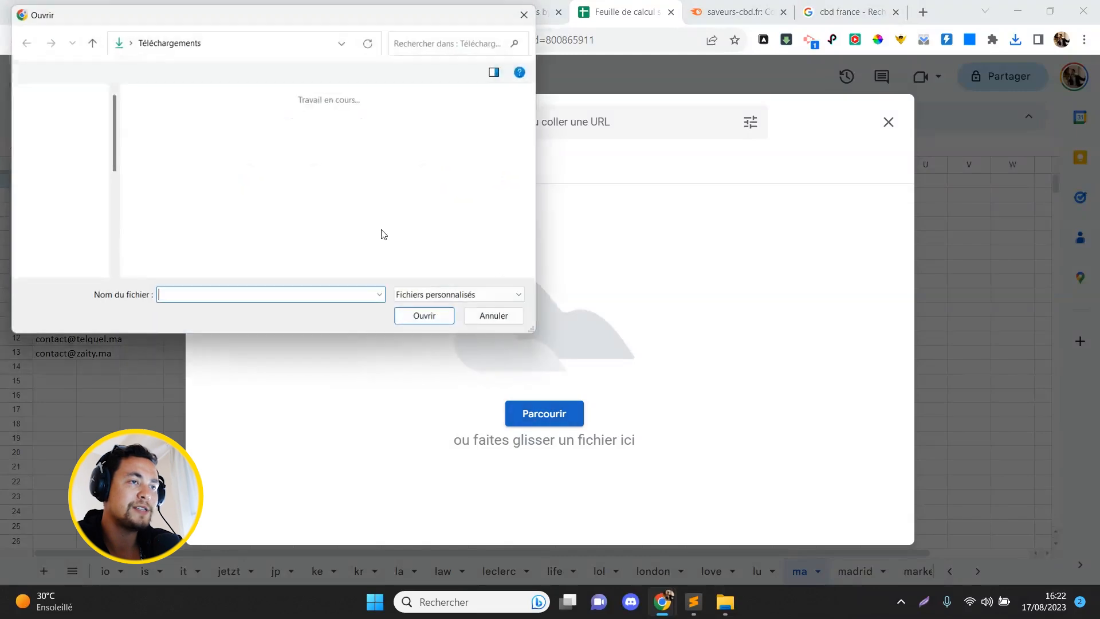
{"action": "double_click", "coordinate": [221, 128]}
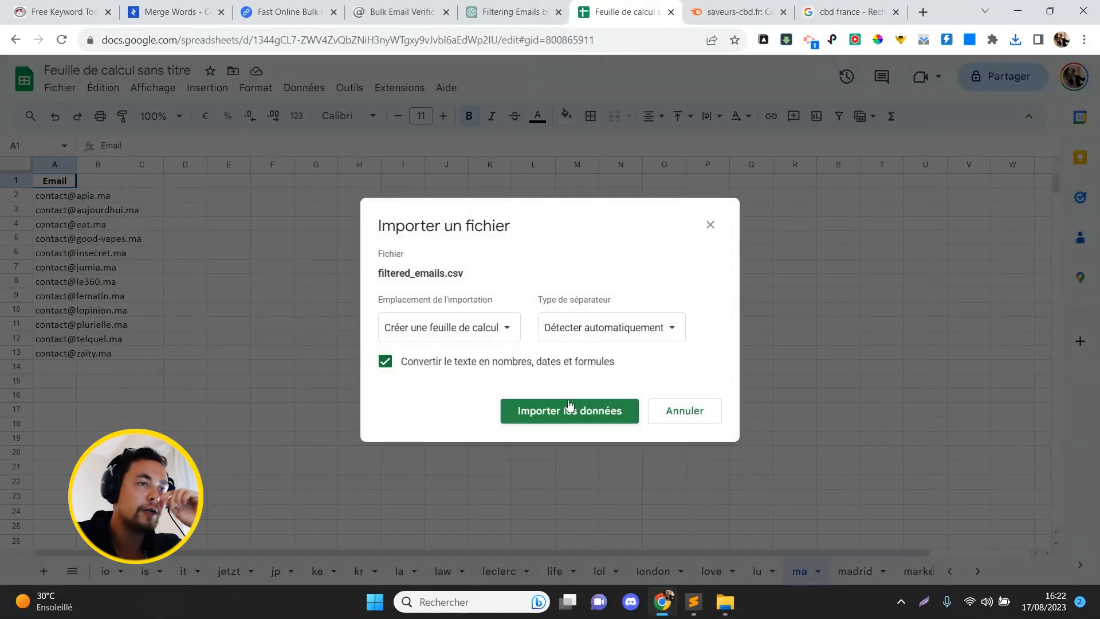
{"action": "left_click", "coordinate": [565, 410]}
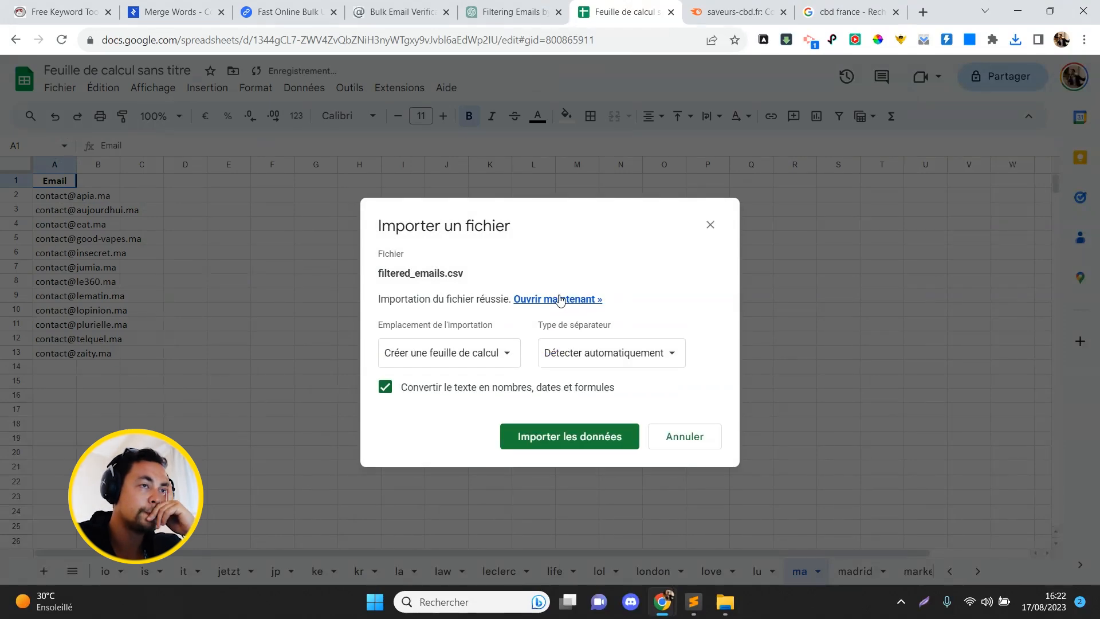
{"action": "left_click", "coordinate": [561, 299]}
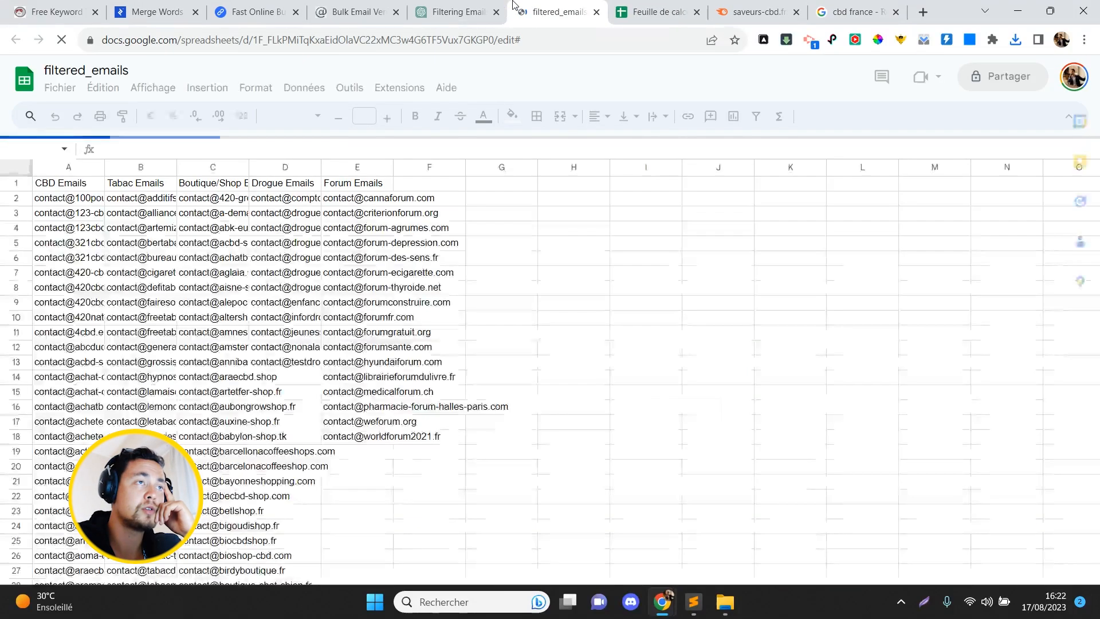
Step: Review the addresses in the Forum Emails column of the filtered_emails spreadsheet
{"action": "left_click", "coordinate": [352, 210]}
{"action": "key", "text": "Down"}
{"action": "key", "text": "Down"}
{"action": "key", "text": "Down"}
{"action": "key", "text": "Down"}
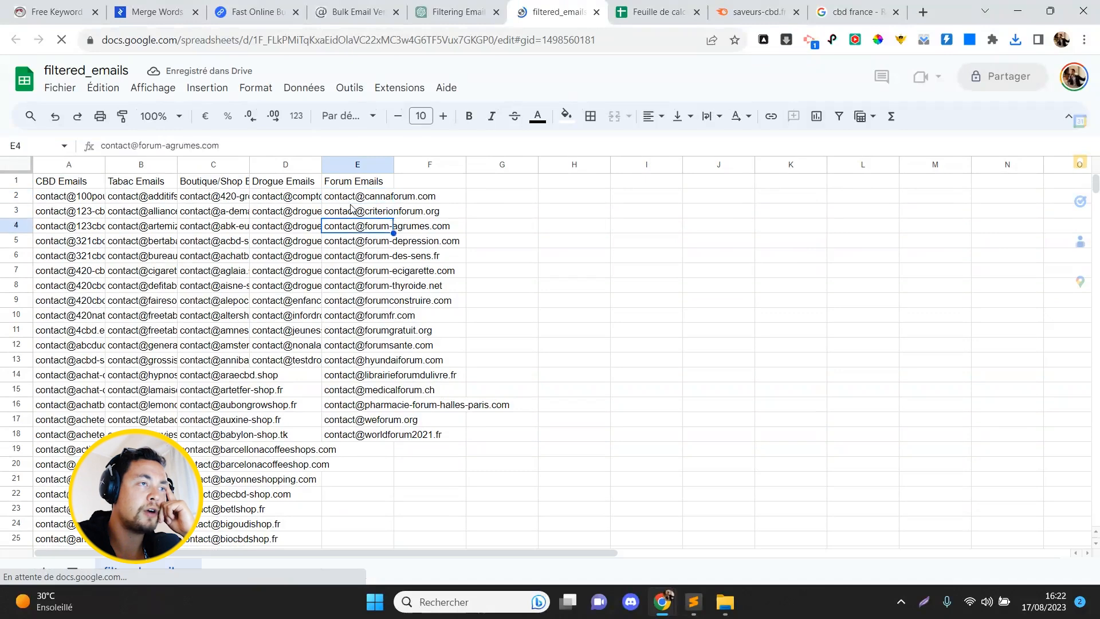
{"action": "key", "text": "Down"}
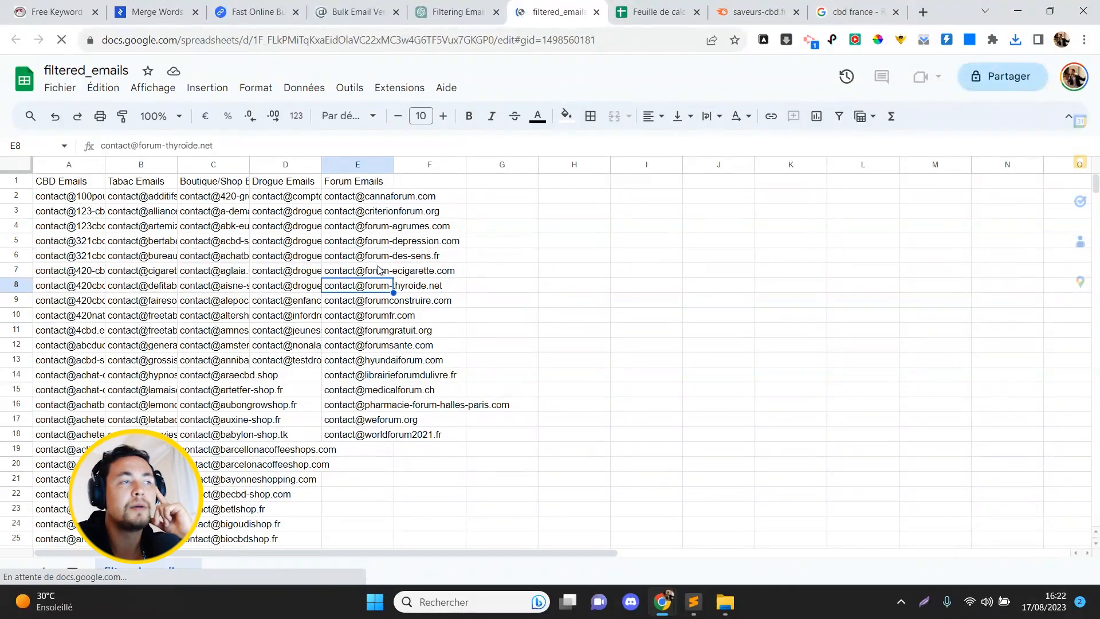
Step: Look over the entries in the Forum, Drogue and Boutique/Shop Emails columns
{"action": "double_click", "coordinate": [373, 274]}
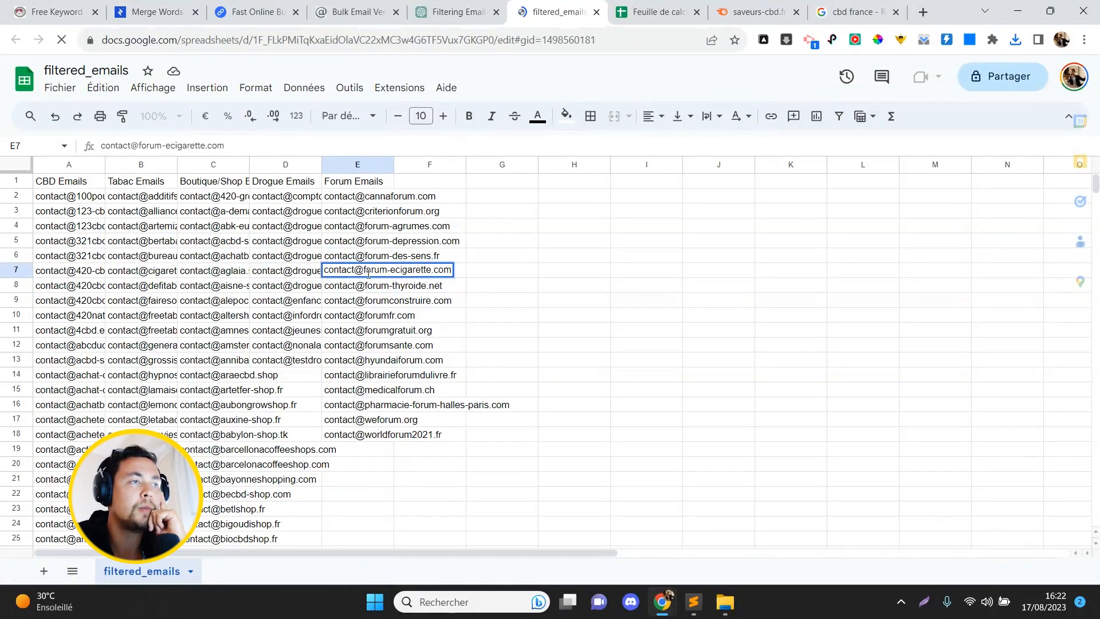
{"action": "key", "text": "Return"}
{"action": "key", "text": "Down"}
{"action": "key", "text": "Down"}
{"action": "key", "text": "Down"}
{"action": "key", "text": "Left"}
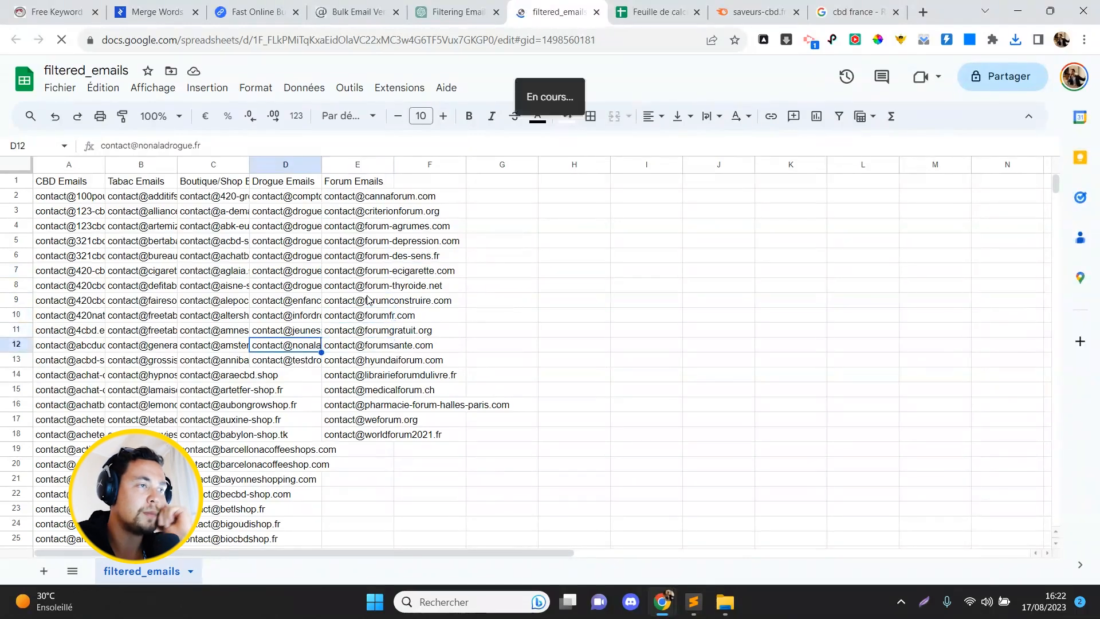
{"action": "key", "text": "Up"}
{"action": "key", "text": "Left"}
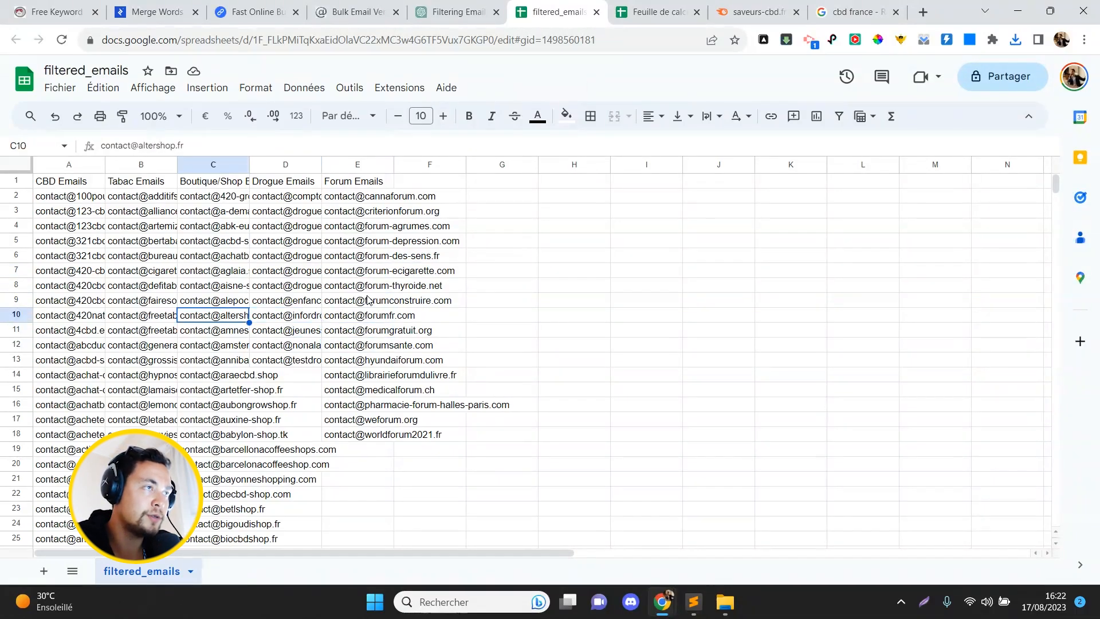
Step: Widen the Tabac Emails column to make its long addresses readable
{"action": "key", "text": "Left"}
{"action": "key", "text": "Up"}
{"action": "left_click_drag", "start_coordinate": [177, 165], "coordinate": [358, 165]}
Step: Review the addresses listed in the Tabac Emails column, going down past row 25
{"action": "key", "text": "Up"}
{"action": "key", "text": "Up"}
{"action": "key", "text": "Up"}
{"action": "key", "text": "Down"}
{"action": "key", "text": "Down"}
{"action": "key", "text": "Down"}
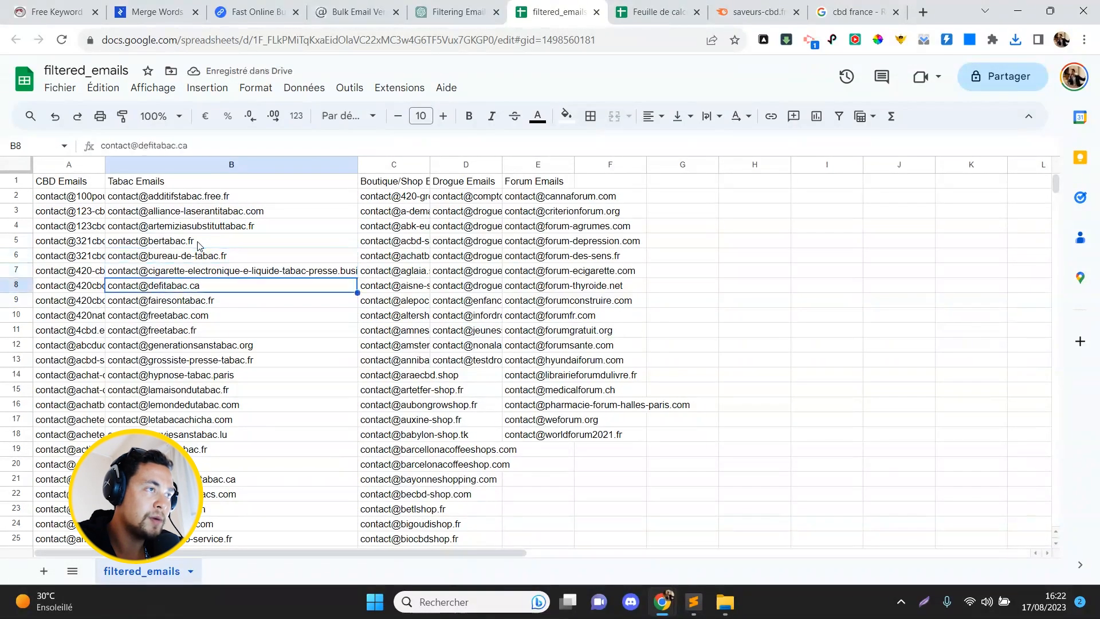
{"action": "key", "text": "Down"}
{"action": "key", "text": "Down"}
{"action": "key", "text": "Down"}
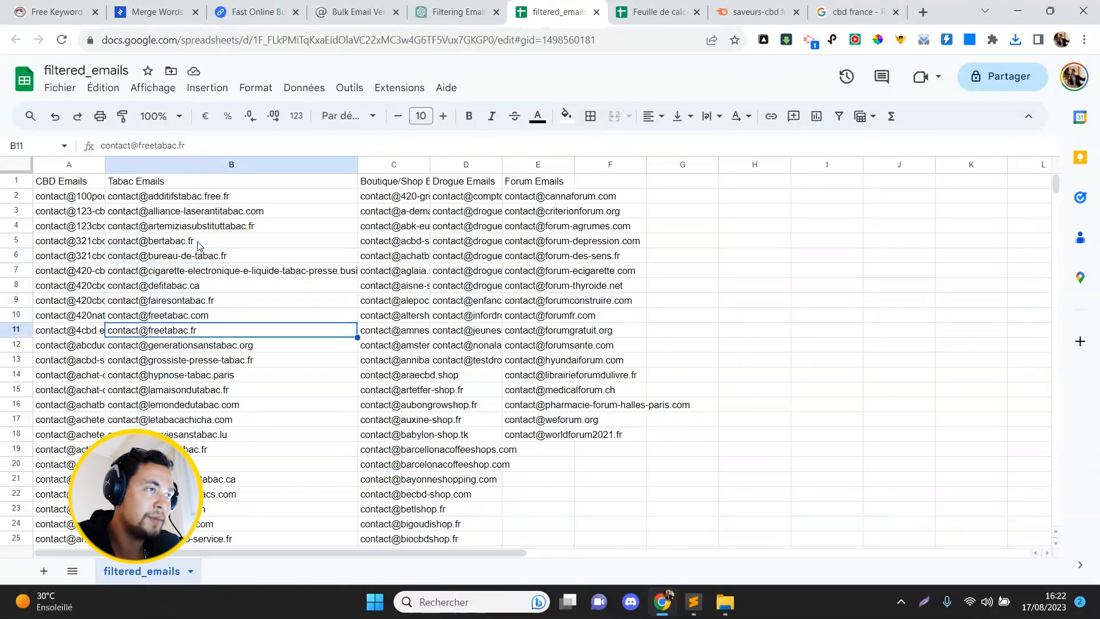
{"action": "key", "text": "Down"}
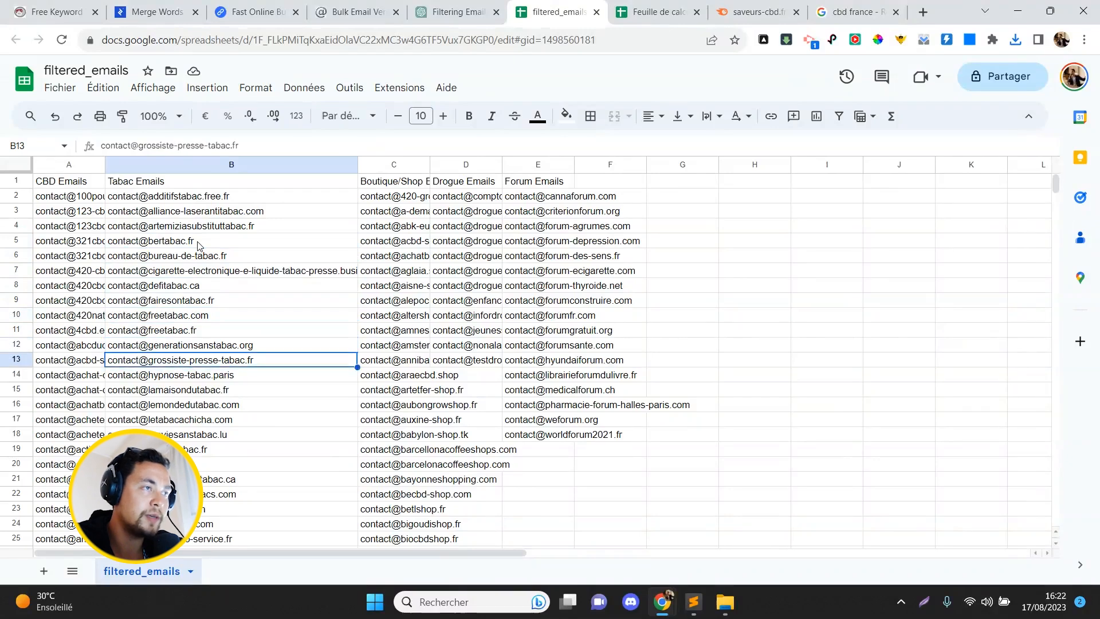
{"action": "key", "text": "Down"}
{"action": "key", "text": "Down"}
{"action": "key", "text": "Down"}
{"action": "key", "text": "Down"}
{"action": "key", "text": "Down"}
{"action": "key", "text": "Down"}
{"action": "key", "text": "Down"}
{"action": "key", "text": "Down"}
{"action": "key", "text": "Down"}
{"action": "key", "text": "Down"}
{"action": "key", "text": "Down"}
{"action": "key", "text": "Down"}
{"action": "key", "text": "Down"}
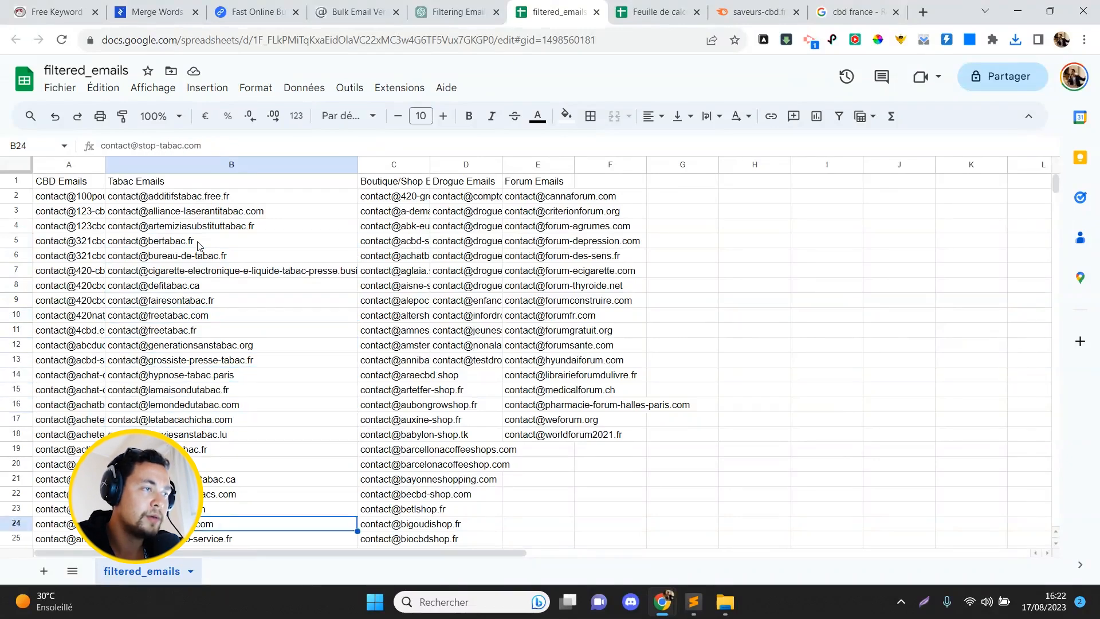
{"action": "key", "text": "Down"}
{"action": "key", "text": "Down"}
{"action": "key", "text": "Down"}
Step: Return to the header of the Boutique/Shop Emails column and widen the column to show full addresses
{"action": "key", "text": "Right"}
{"action": "key", "text": "Up"}
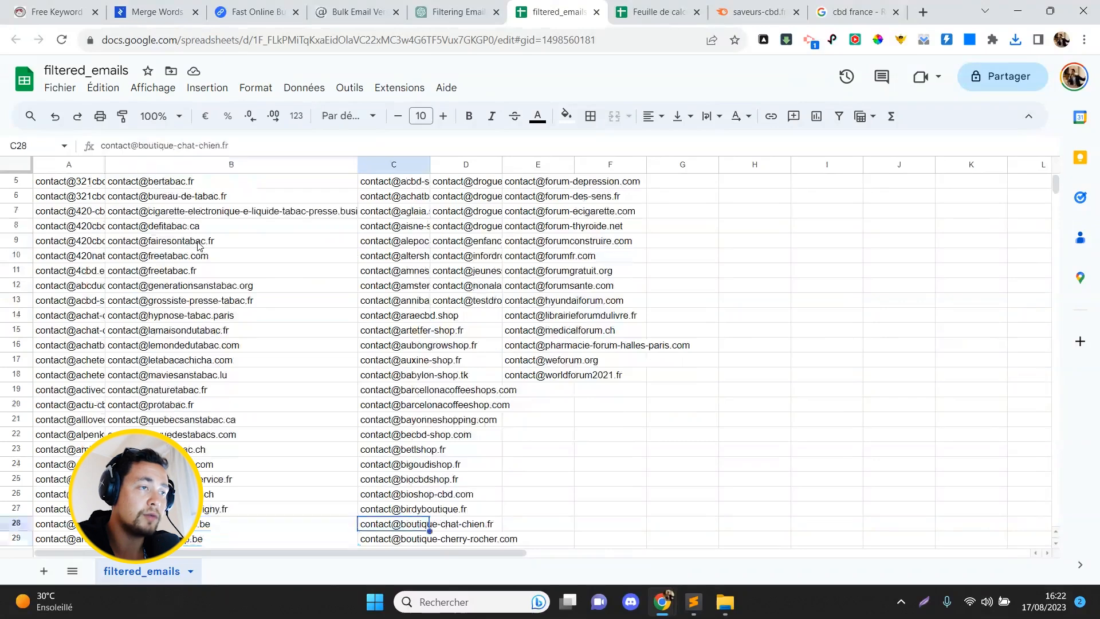
{"action": "key", "text": "Up"}
{"action": "key", "text": "Up"}
{"action": "key", "text": "Up"}
{"action": "key", "text": "Up"}
{"action": "key", "text": "Up"}
{"action": "key", "text": "Up"}
{"action": "key", "text": "Up"}
{"action": "key", "text": "Up"}
{"action": "key", "text": "Up"}
{"action": "key", "text": "Up"}
{"action": "key", "text": "Up"}
{"action": "key", "text": "Up"}
{"action": "key", "text": "Up"}
{"action": "key", "text": "Up"}
{"action": "key", "text": "Up"}
{"action": "key", "text": "Up"}
{"action": "key", "text": "Up"}
{"action": "key", "text": "Up"}
{"action": "key", "text": "Up"}
{"action": "key", "text": "Up"}
{"action": "key", "text": "Up"}
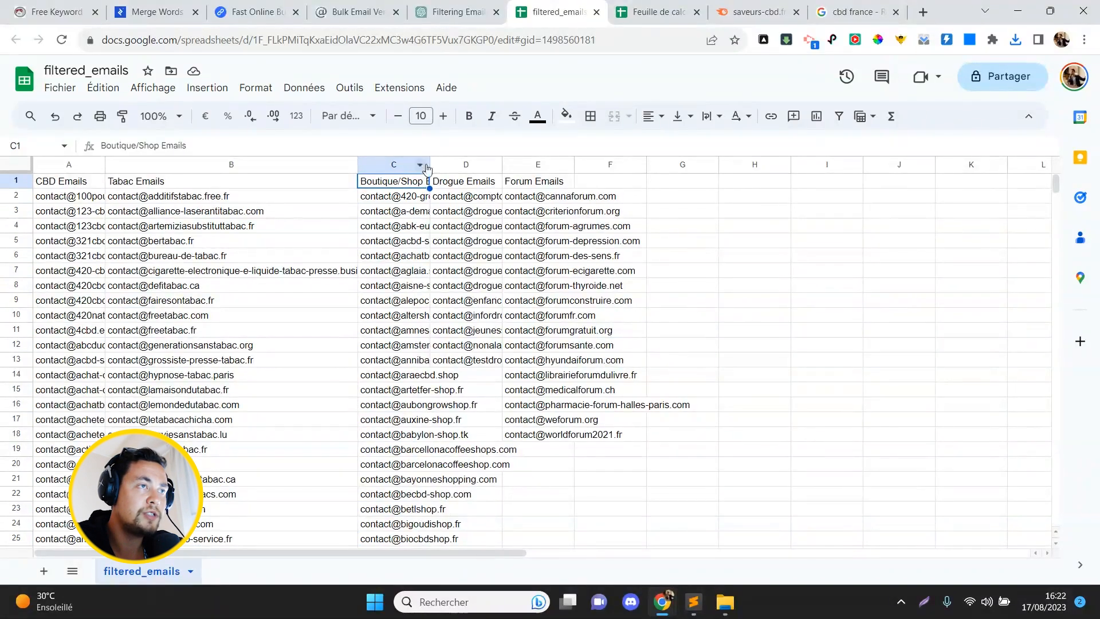
{"action": "left_click_drag", "start_coordinate": [431, 165], "coordinate": [596, 165]}
Step: Review the addresses in the Boutique/Shop Emails column down to row 22
{"action": "key", "text": "Down"}
{"action": "key", "text": "Down"}
{"action": "key", "text": "Down"}
{"action": "key", "text": "Down"}
{"action": "key", "text": "Down"}
{"action": "key", "text": "Down"}
{"action": "key", "text": "Down"}
{"action": "key", "text": "Down"}
{"action": "key", "text": "Down"}
{"action": "key", "text": "Down"}
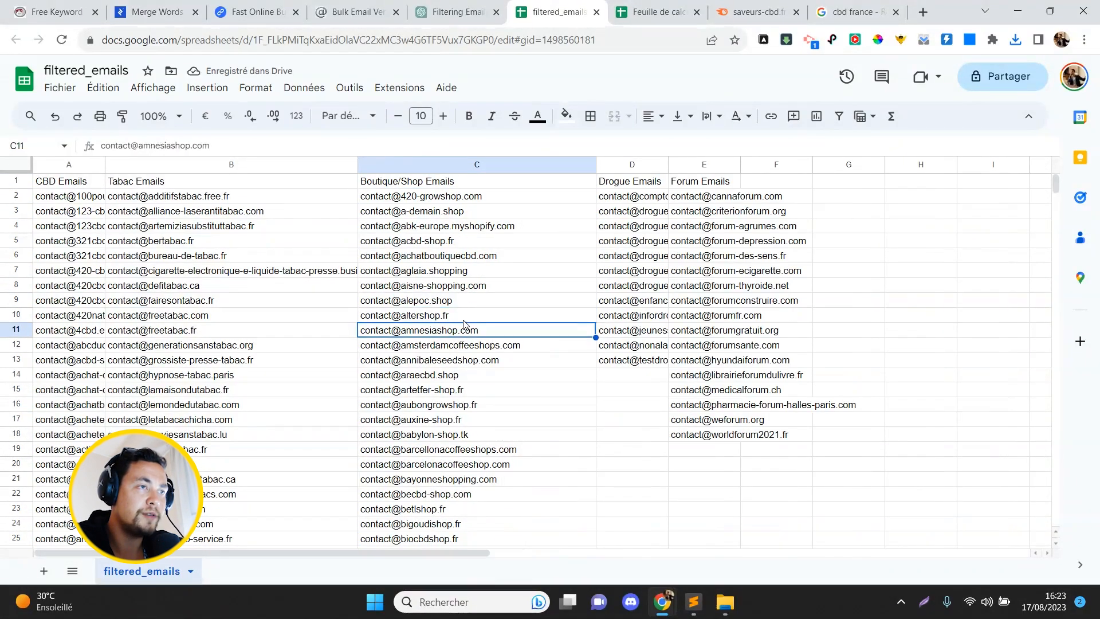
{"action": "key", "text": "Down"}
{"action": "key", "text": "Down"}
{"action": "key", "text": "Down"}
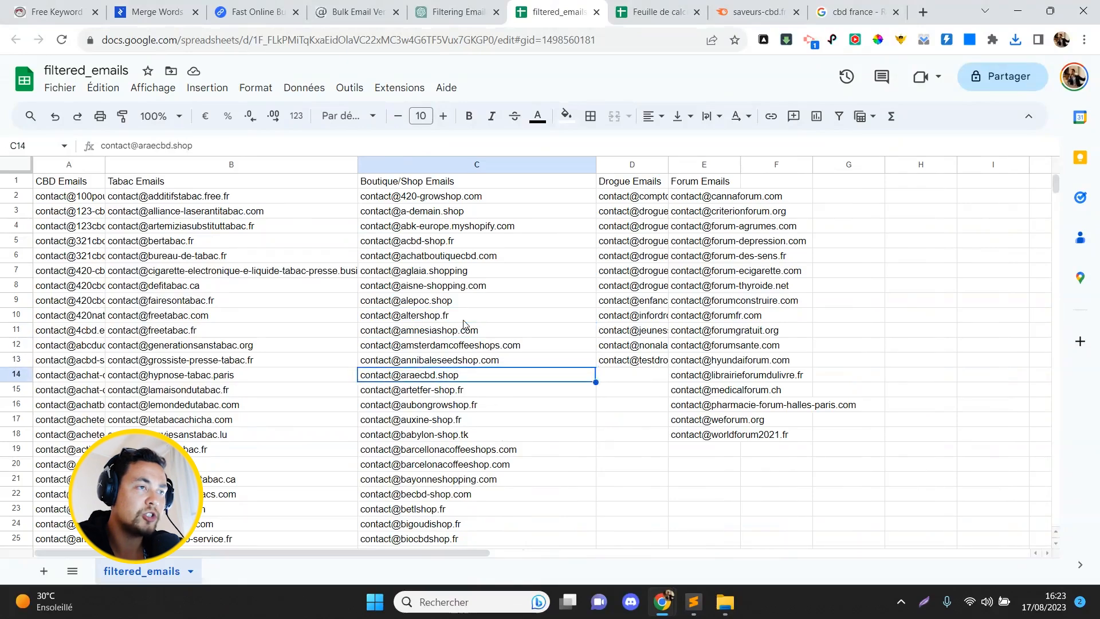
{"action": "key", "text": "Down"}
{"action": "key", "text": "Down"}
{"action": "key", "text": "Down"}
{"action": "key", "text": "Down"}
{"action": "key", "text": "Down"}
{"action": "key", "text": "Down"}
{"action": "key", "text": "Down"}
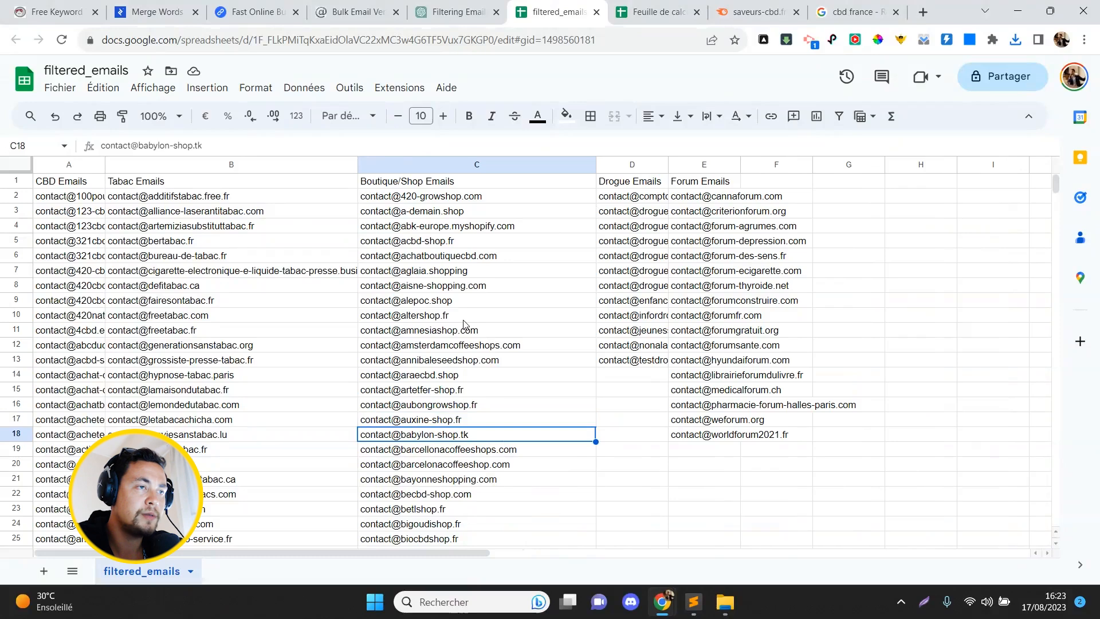
{"action": "key", "text": "Down"}
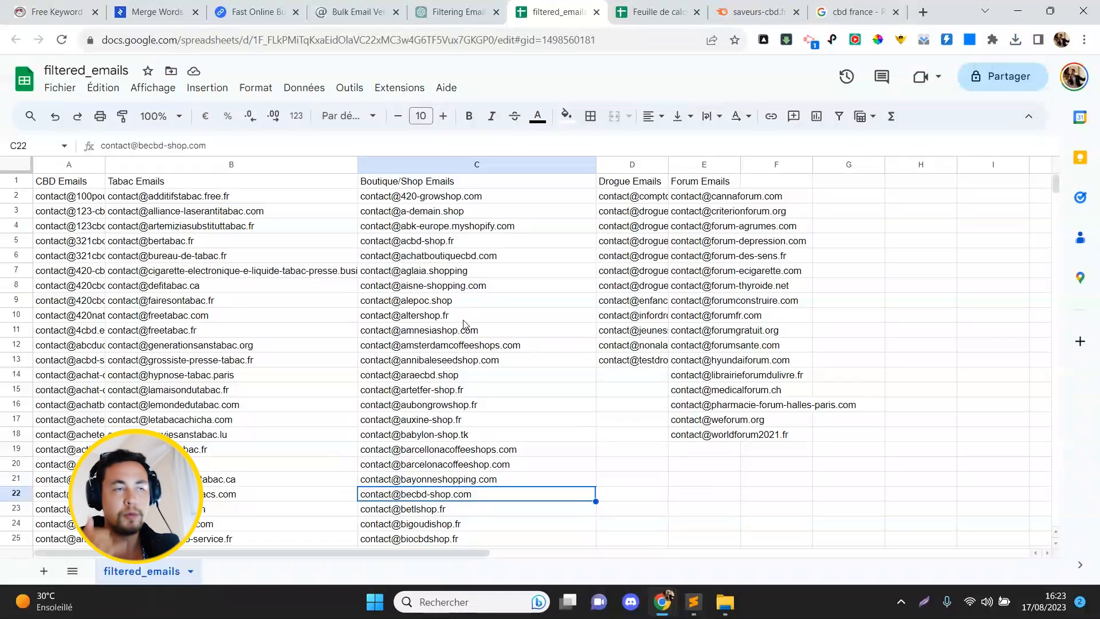
Step: Narrow the Tabac Emails column to roughly the length of its typical addresses
{"action": "left_click_drag", "start_coordinate": [357, 165], "coordinate": [287, 164]}
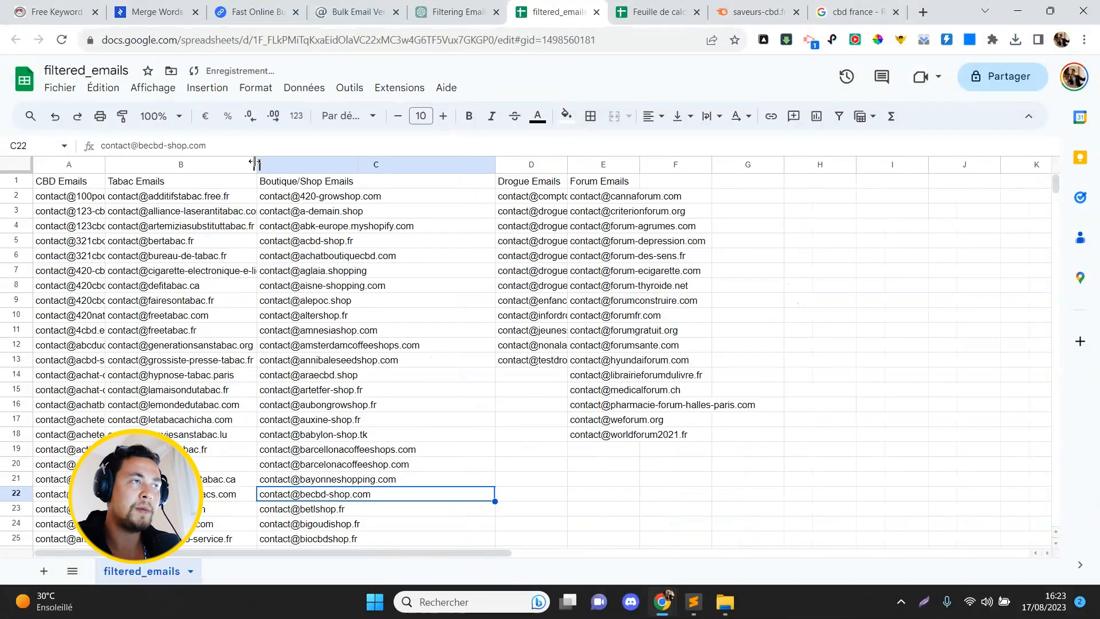